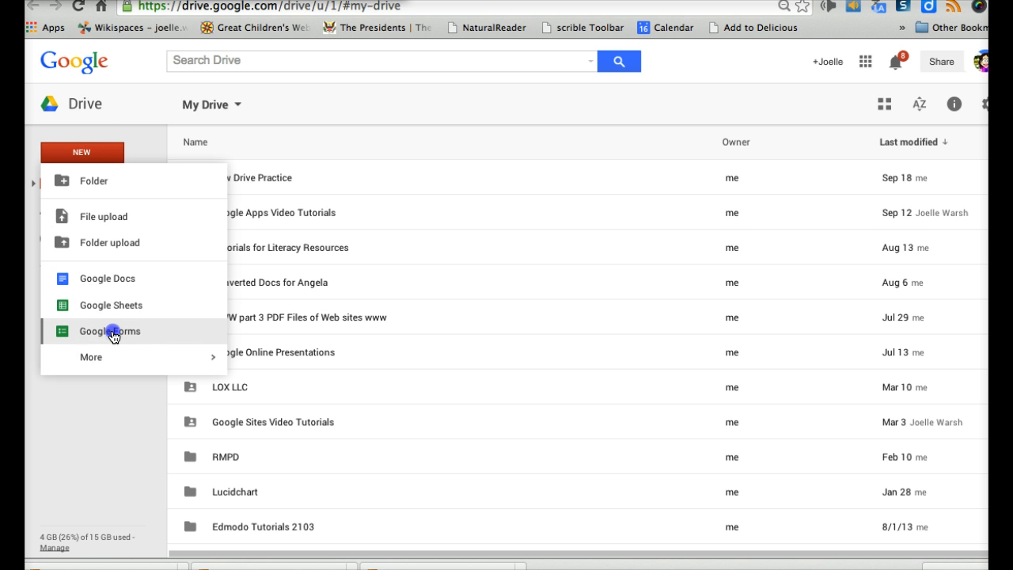
# Create a new Google Form and title it "Branching Form Practice"
pyautogui.click(113, 335)
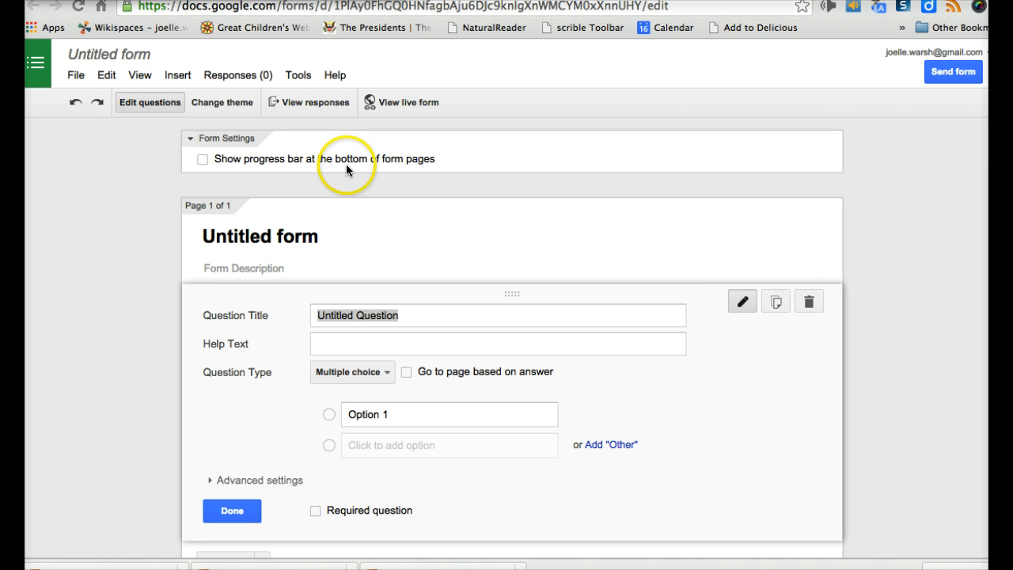
pyautogui.click(304, 239)
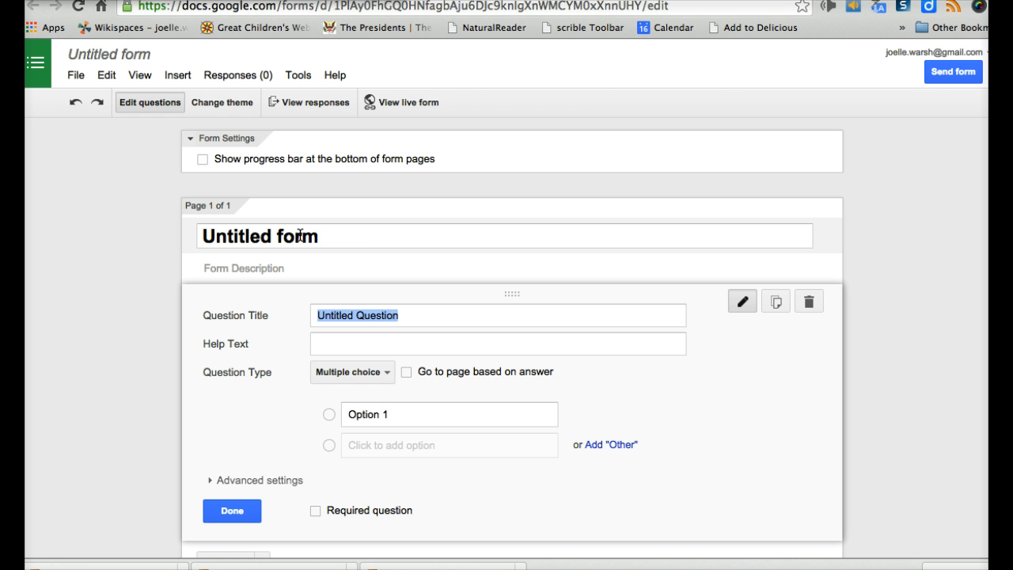
pyautogui.moveTo(334, 237); pyautogui.dragTo(189, 243)
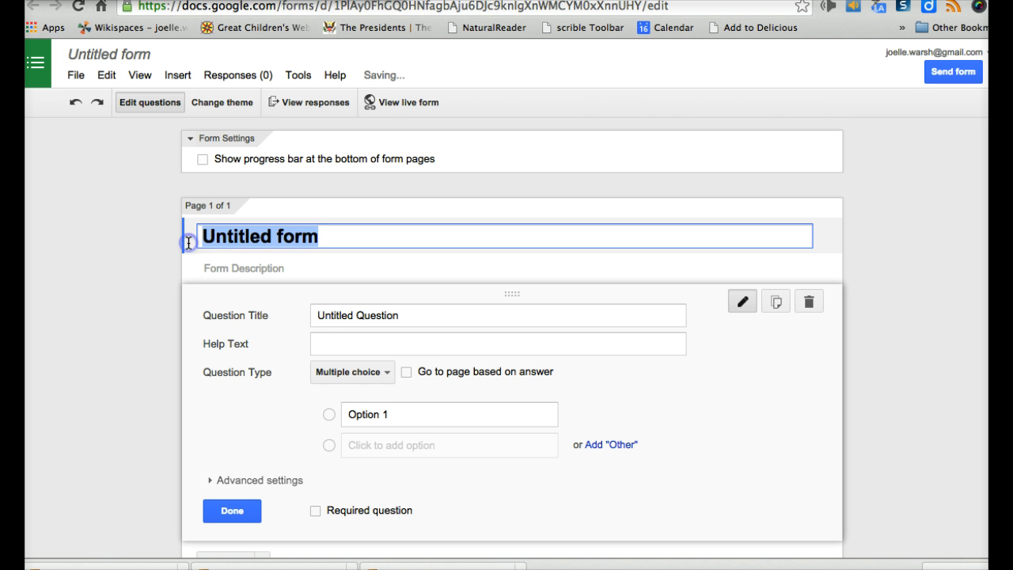
pyautogui.write('Branchin')
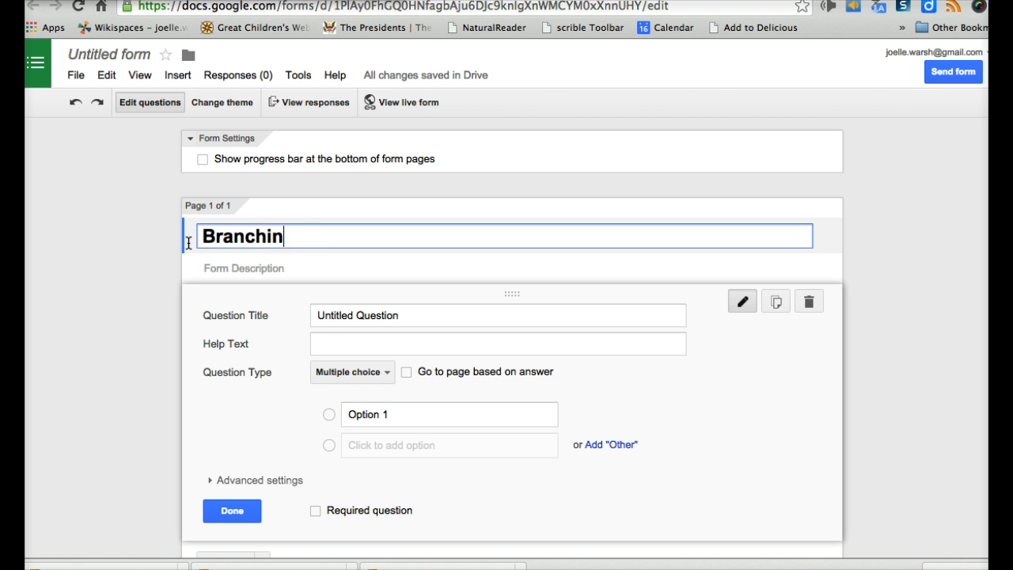
pyautogui.write('g Form P')
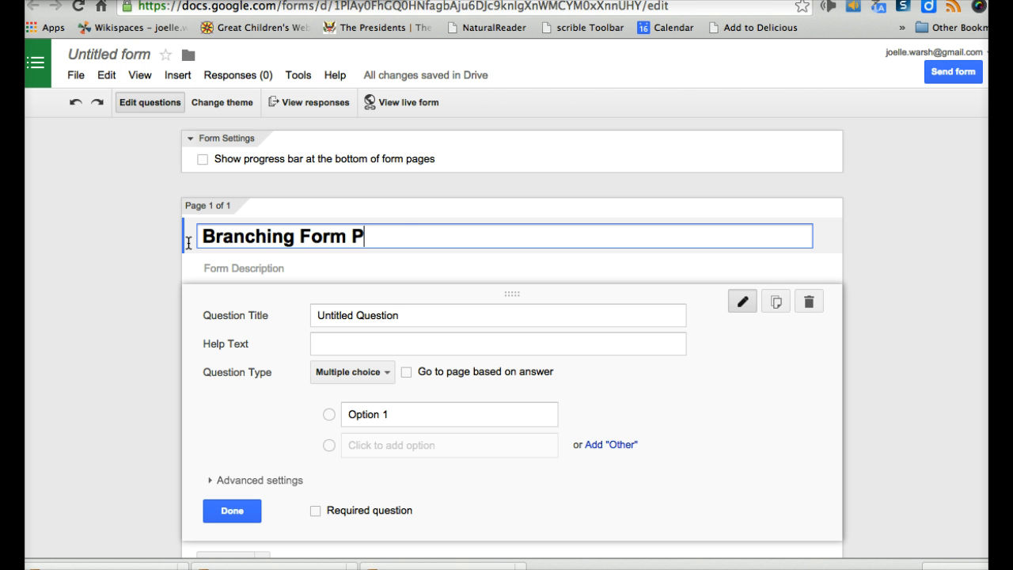
pyautogui.write('ractice')
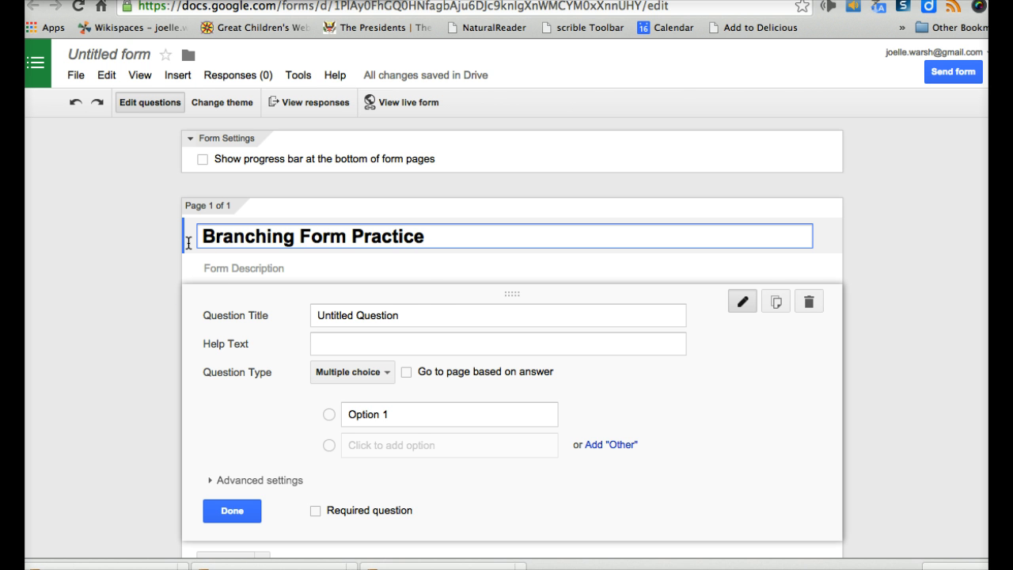
pyautogui.click(453, 237)
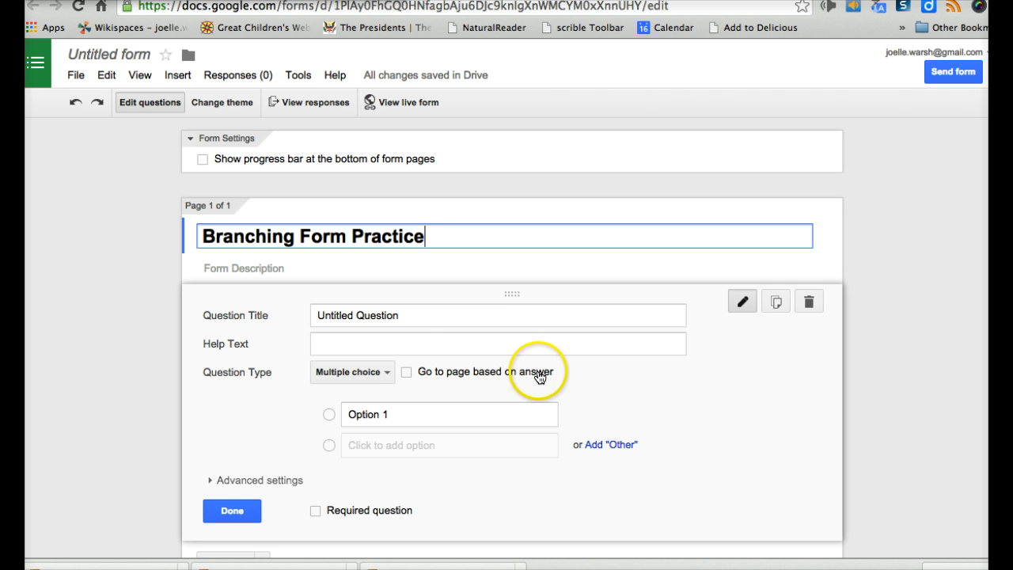
# Make the first question a required text question titled "Name" and finish editing it
pyautogui.click(385, 373)
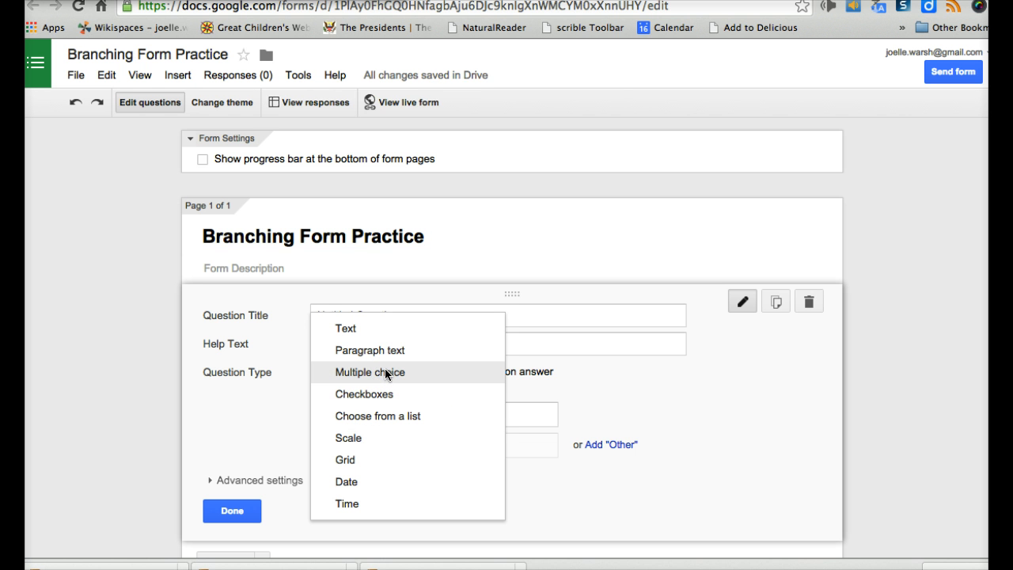
pyautogui.click(380, 417)
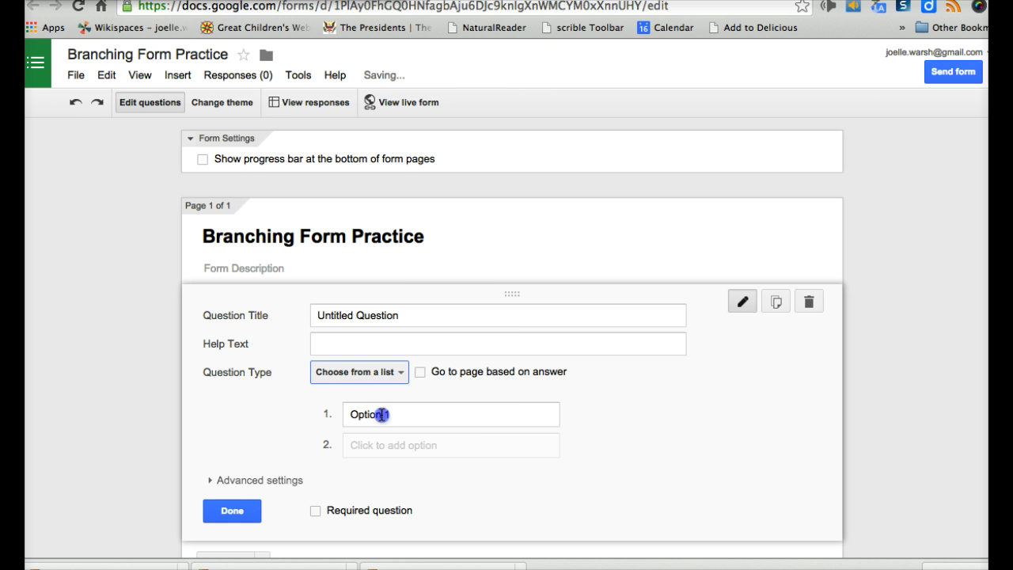
pyautogui.click(400, 369)
pyautogui.click(341, 316)
pyautogui.click(357, 368)
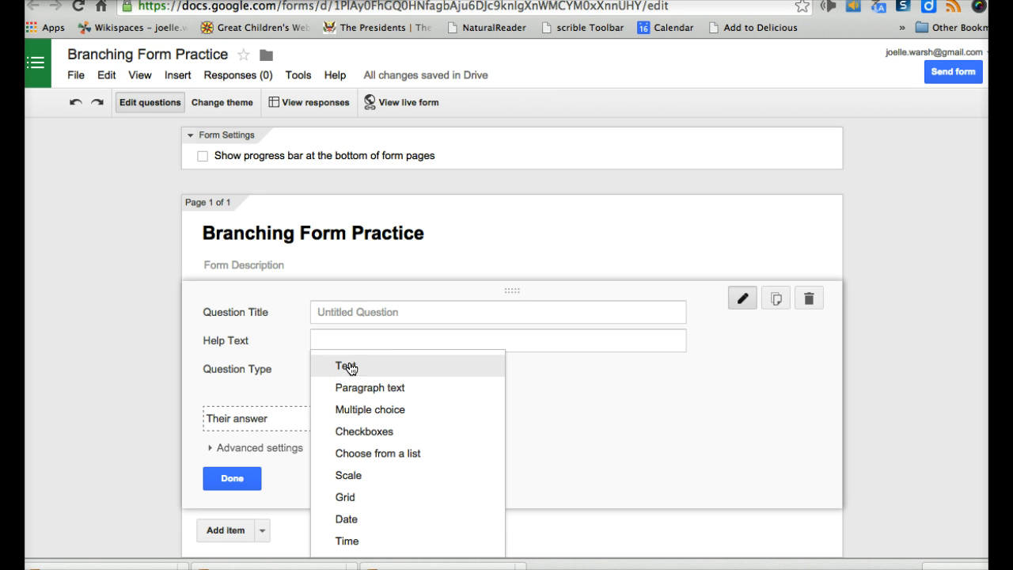
pyautogui.click(344, 312)
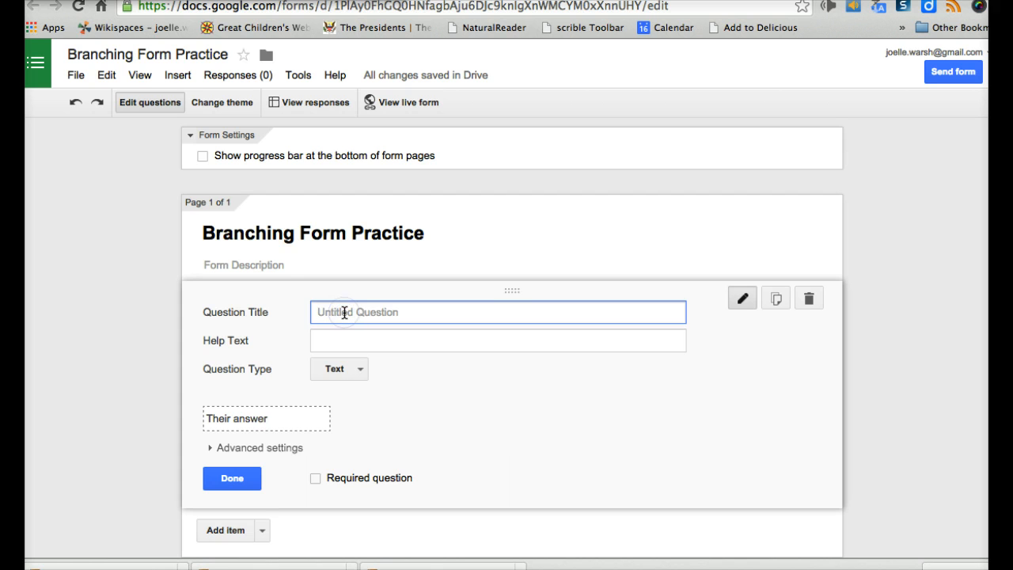
pyautogui.write('Name')
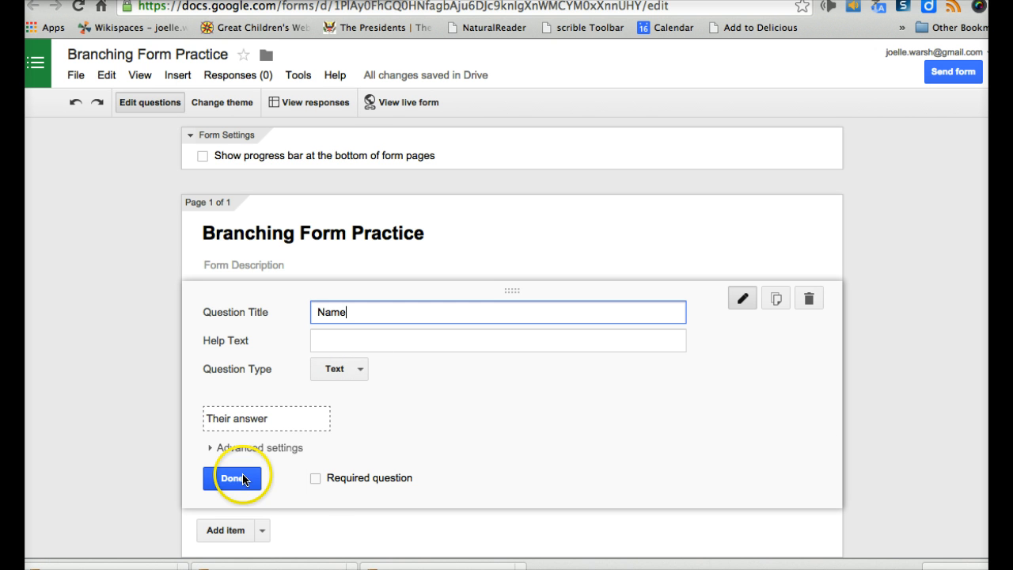
pyautogui.click(315, 480)
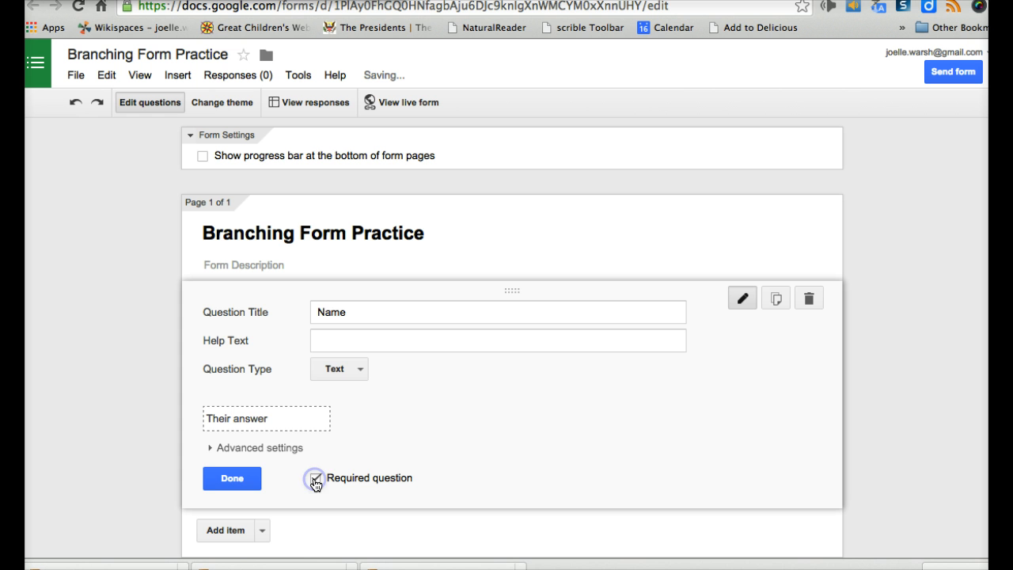
pyautogui.click(242, 477)
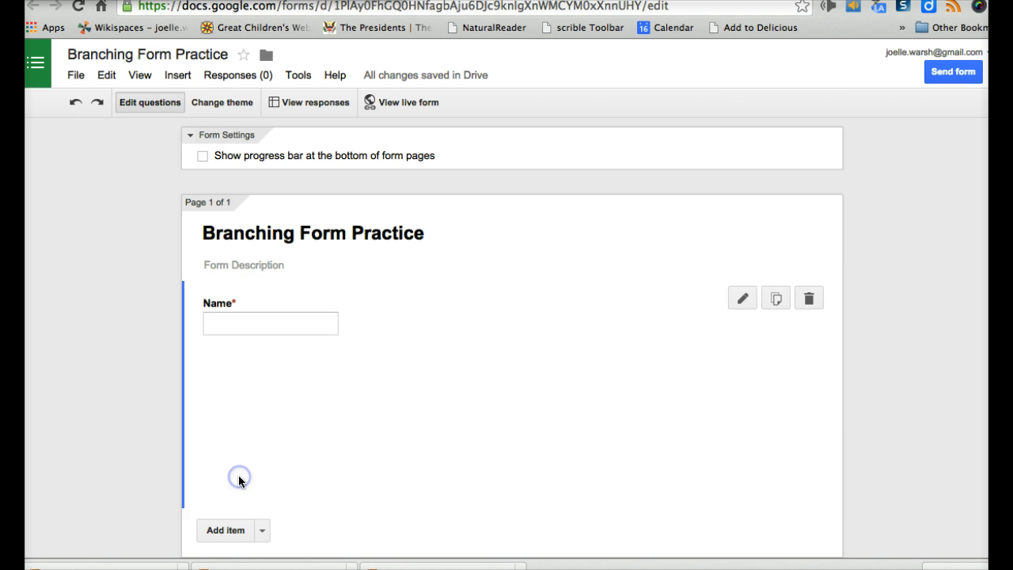
# Add a multiple choice question titled "What grade are you in?" below the Name question
pyautogui.click(262, 374)
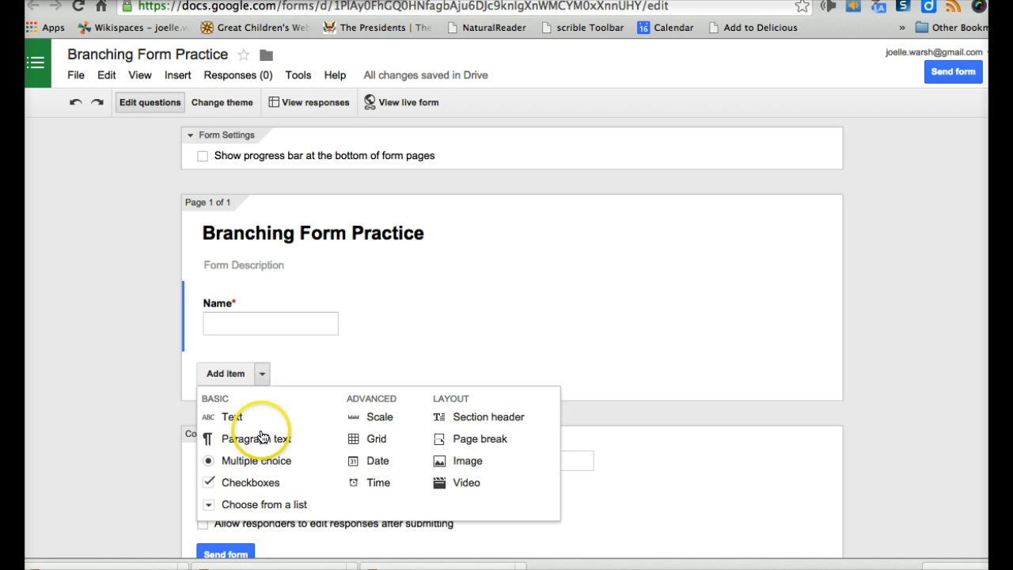
pyautogui.click(265, 461)
pyautogui.click(339, 384)
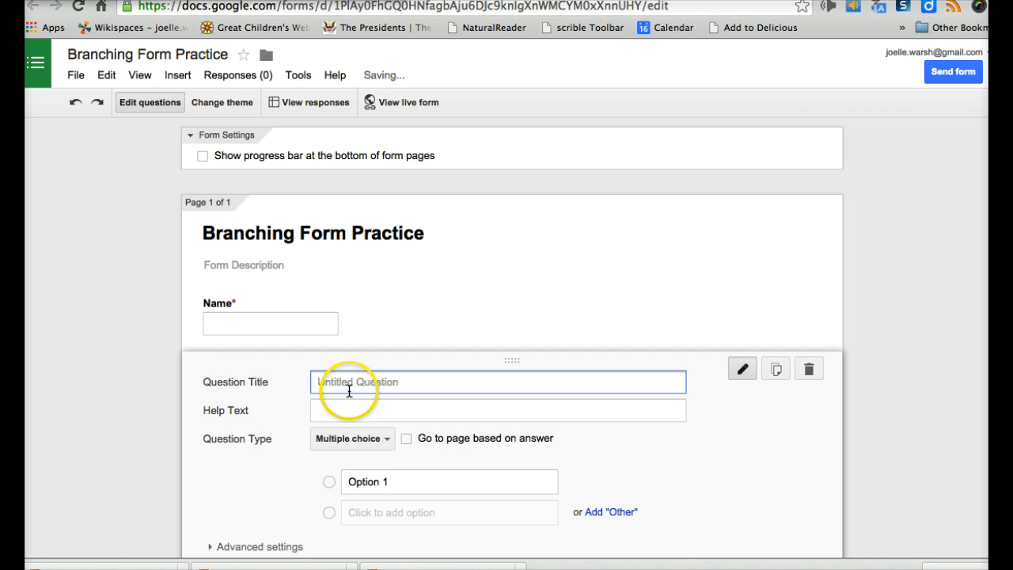
pyautogui.write('What q')
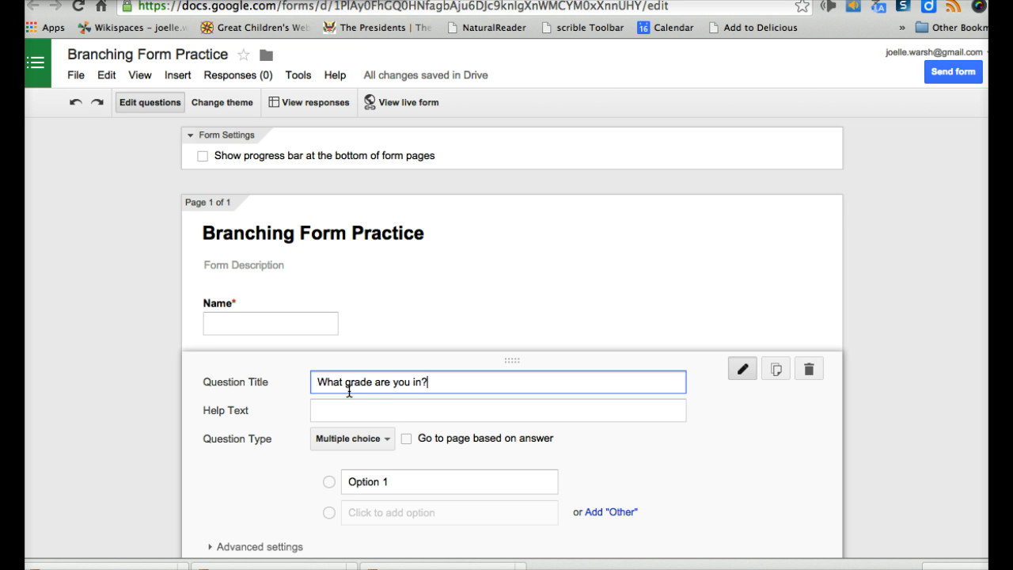
# Enter 6th, 7th and 8th as the answer options of the grade question
pyautogui.click(844, 211)
pyautogui.scroll(-2, 507, 356)
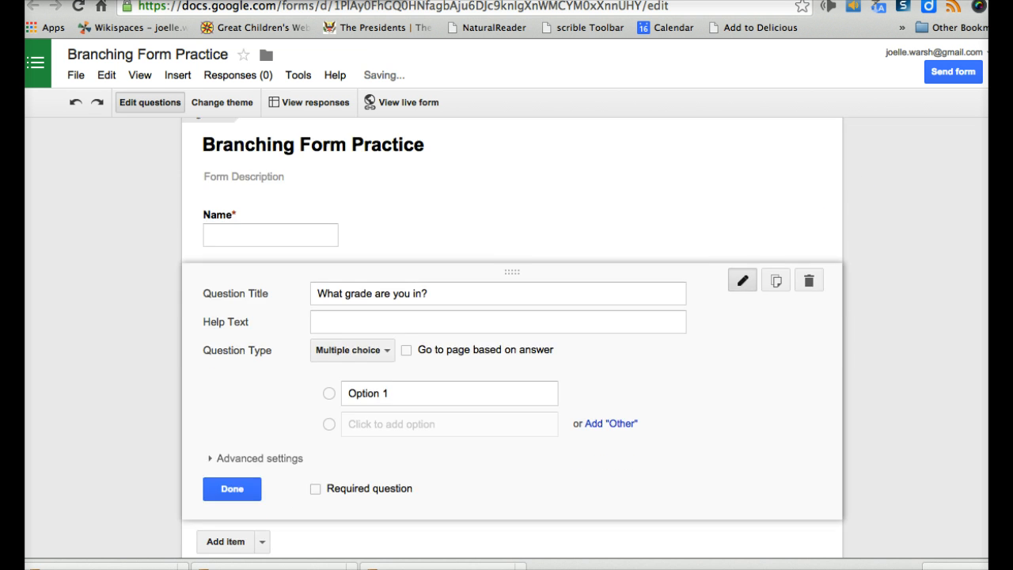
pyautogui.click(373, 389)
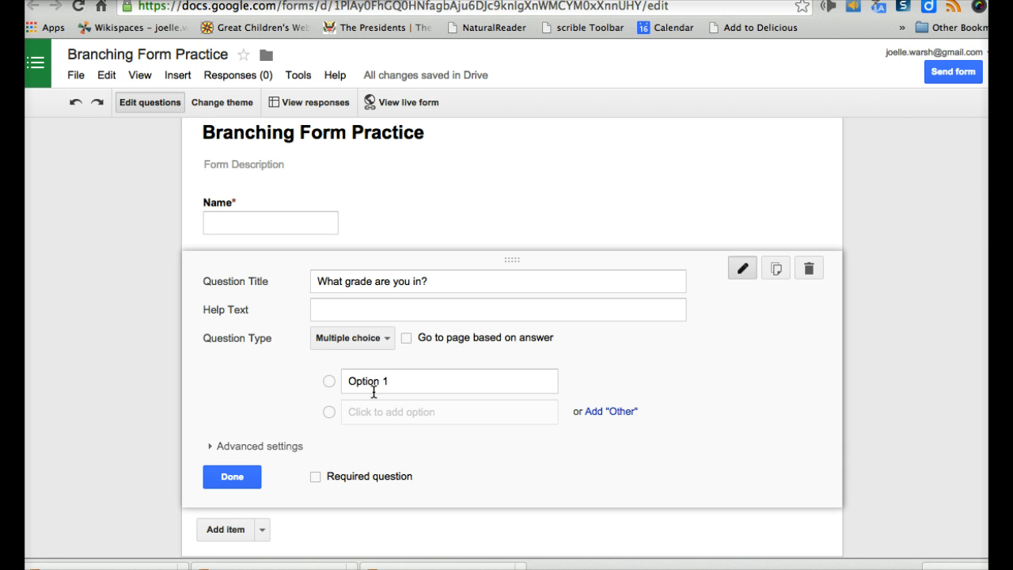
pyautogui.click(386, 386)
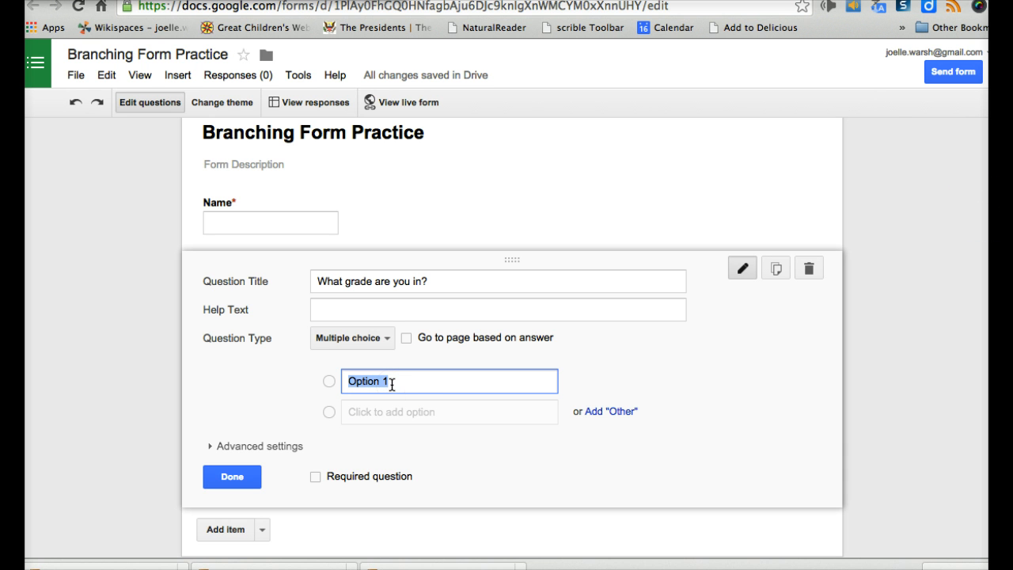
pyautogui.write('6th')
pyautogui.click(391, 413)
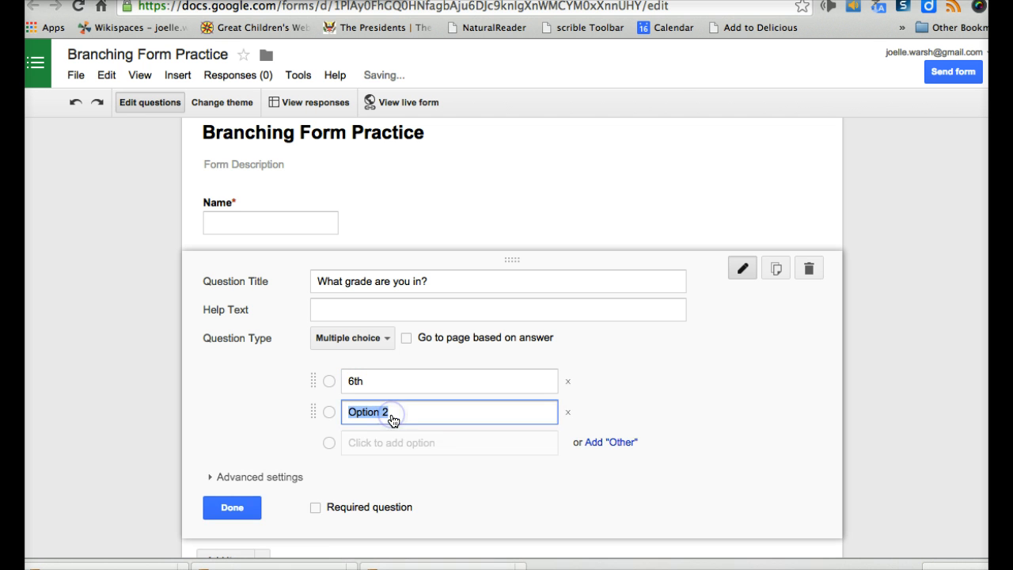
pyautogui.write('7th')
pyautogui.click(393, 443)
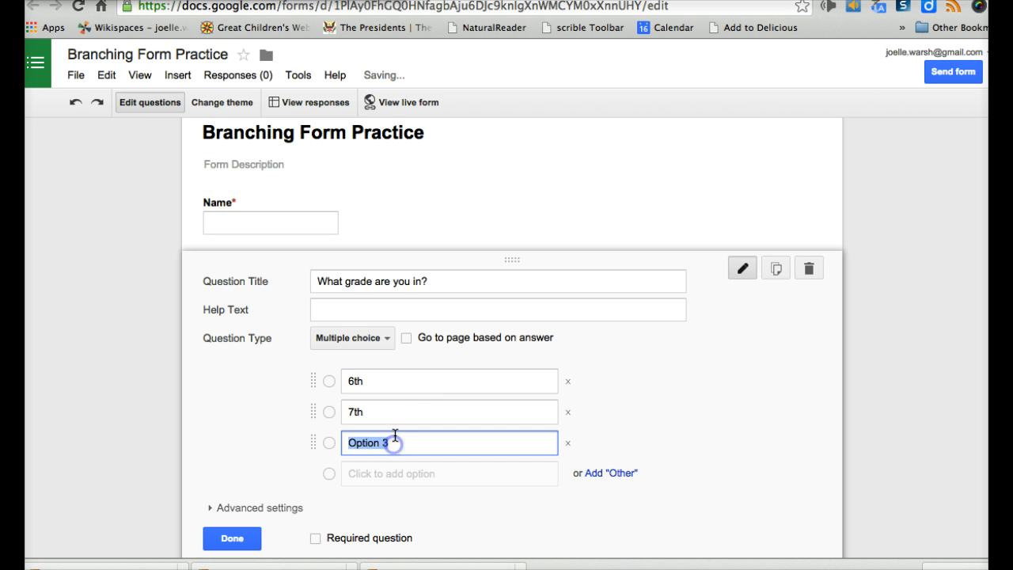
pyautogui.write('8th')
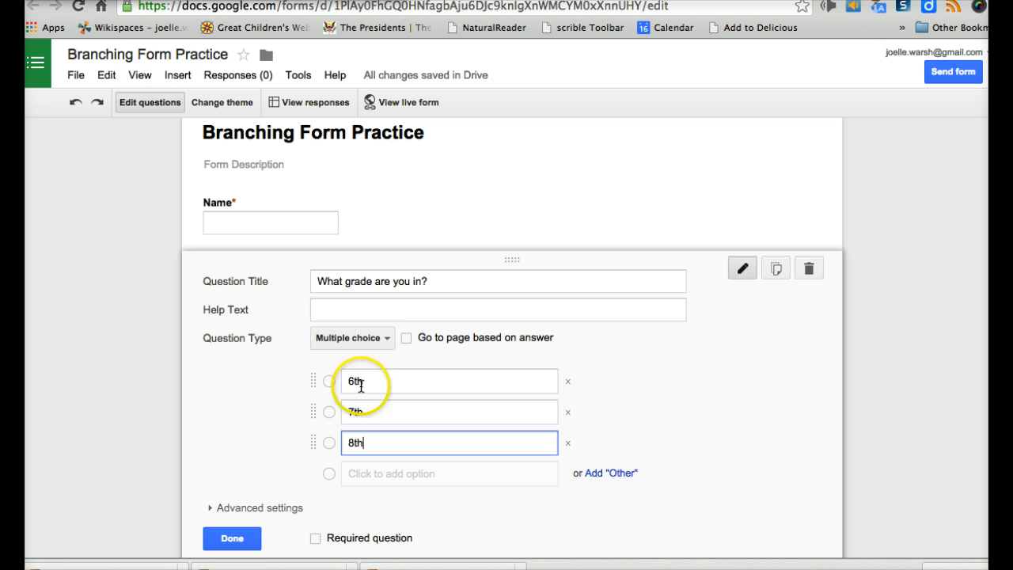
# Enable going to a page based on the answer for the grade question and check the destinations offered for 6th
pyautogui.click(418, 380)
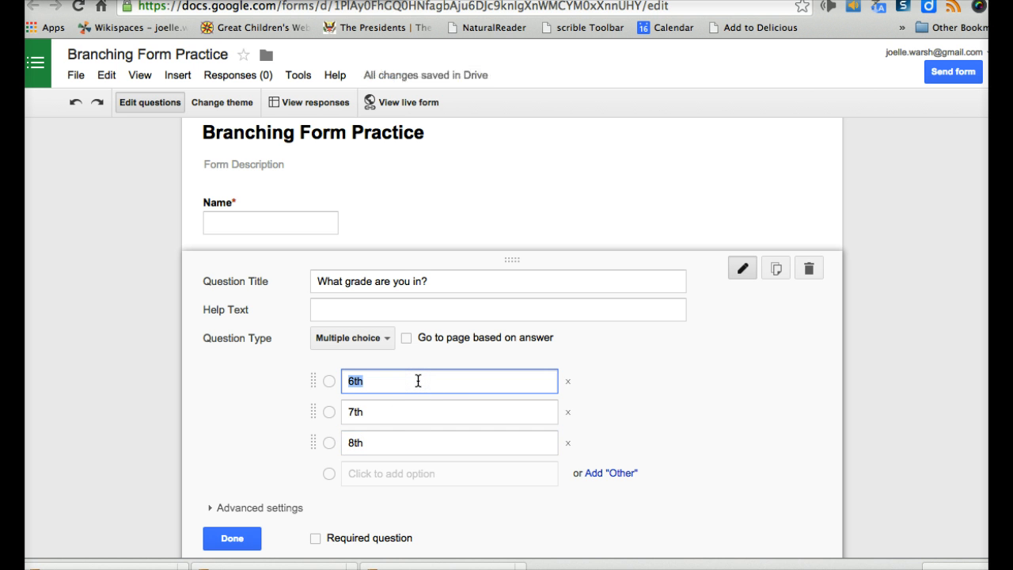
pyautogui.click(406, 338)
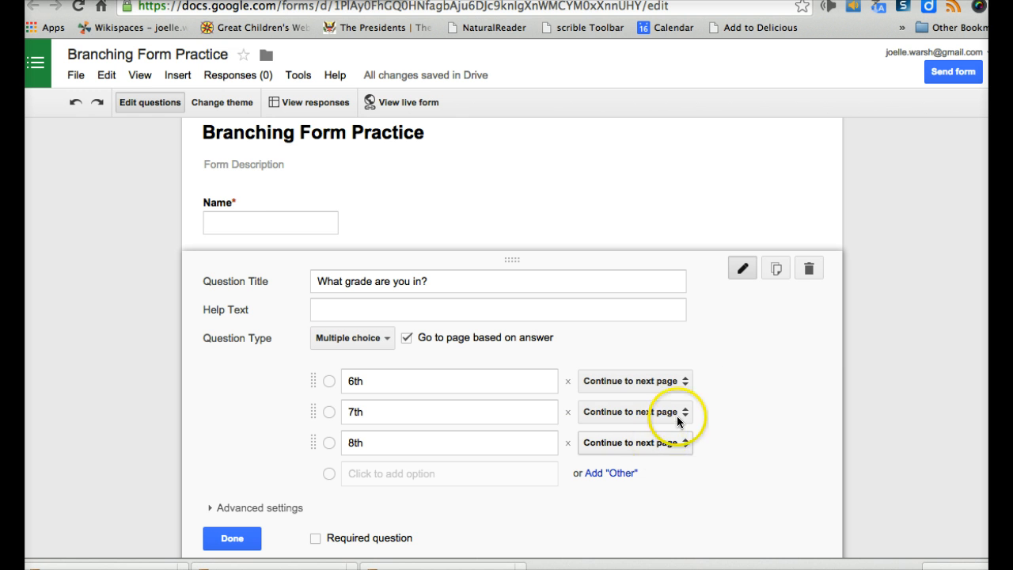
pyautogui.click(685, 383)
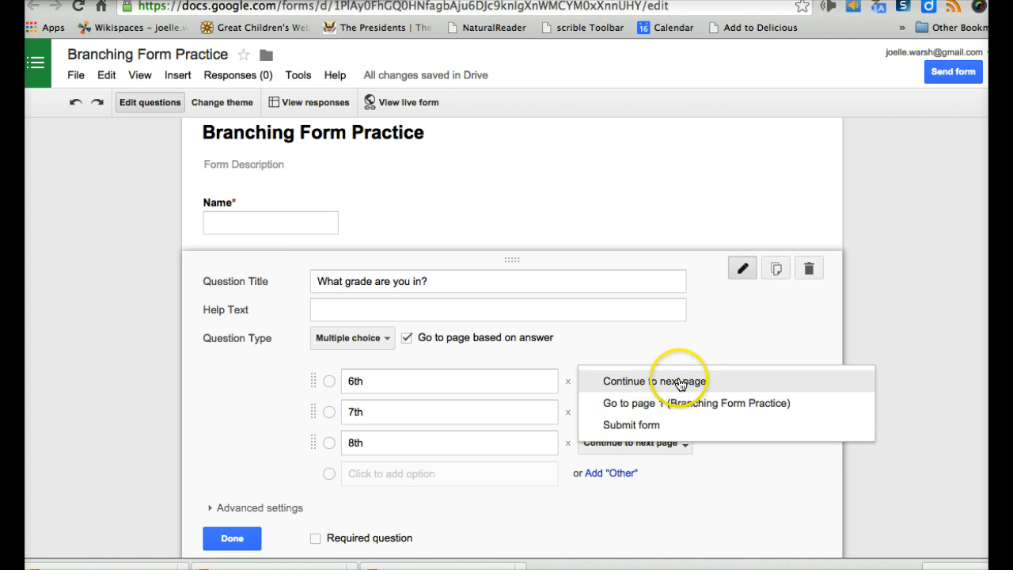
pyautogui.click(638, 345)
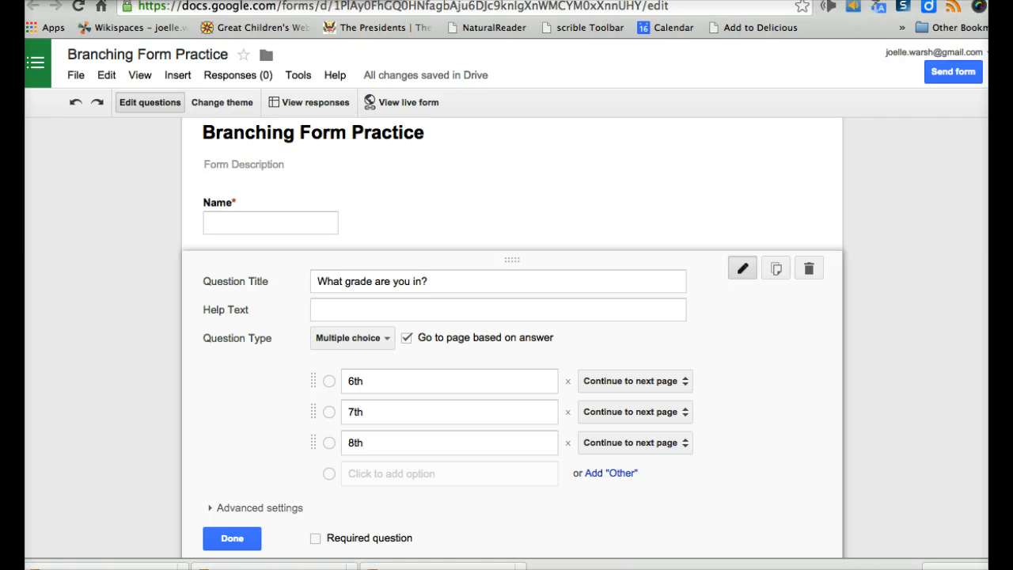
# Try to add a page break after the grade question, and reload the form
pyautogui.scroll(-3, 512, 339)
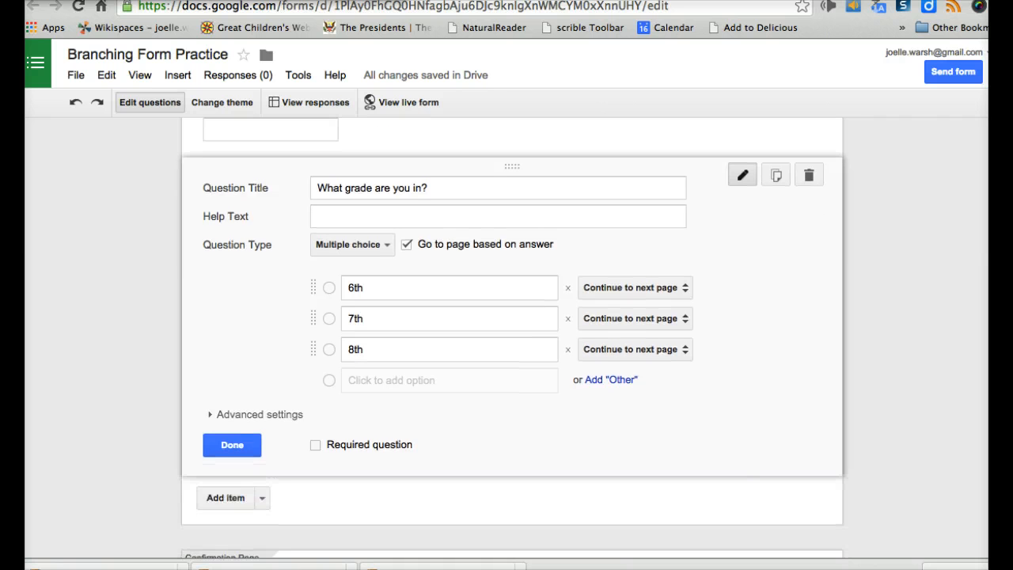
pyautogui.click(262, 498)
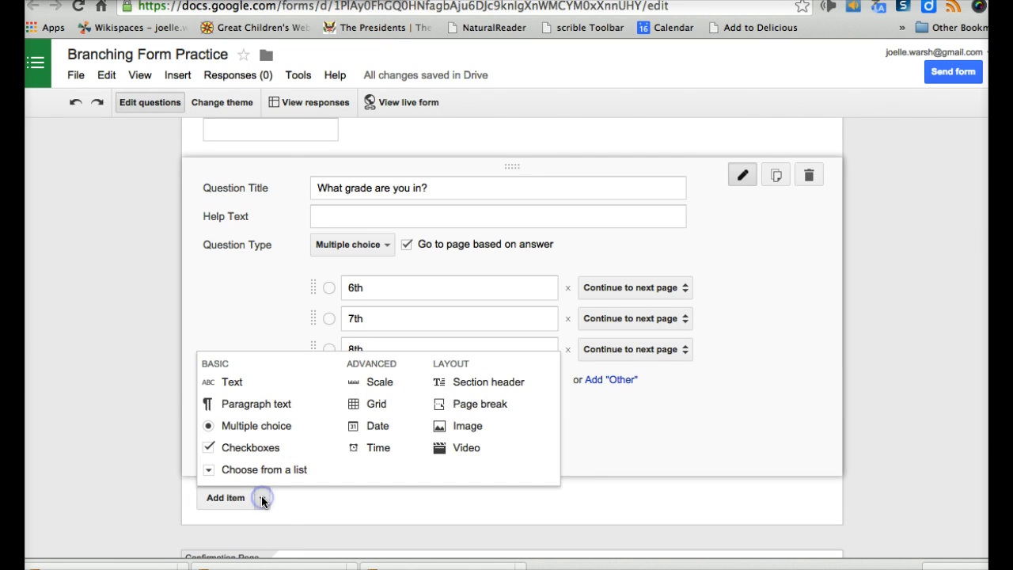
pyautogui.click(465, 404)
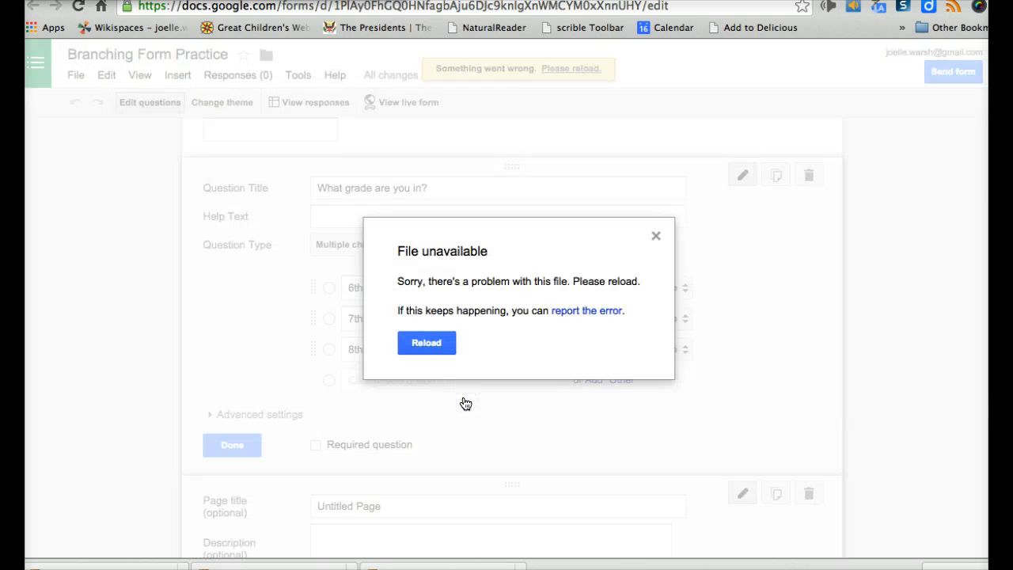
pyautogui.click(432, 347)
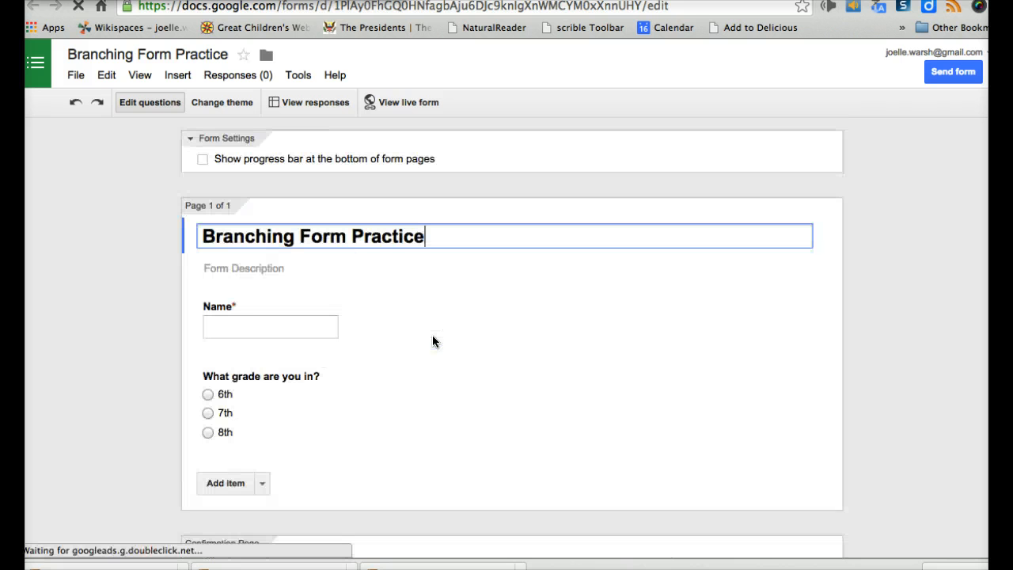
# Insert a page break below the "What grade are you in?" question to start a second page
pyautogui.click(263, 482)
pyautogui.click(263, 482)
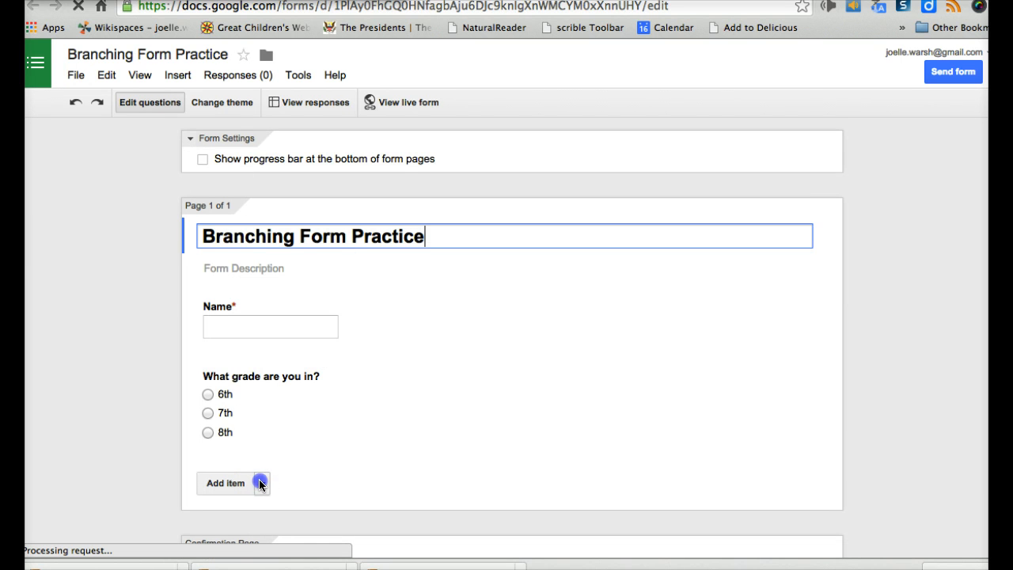
pyautogui.click(261, 483)
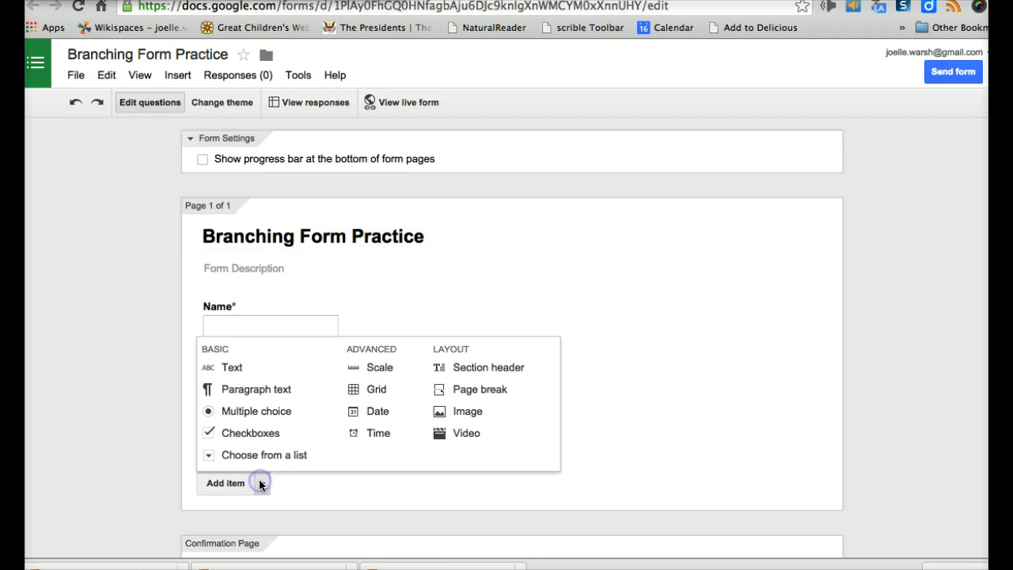
pyautogui.click(469, 388)
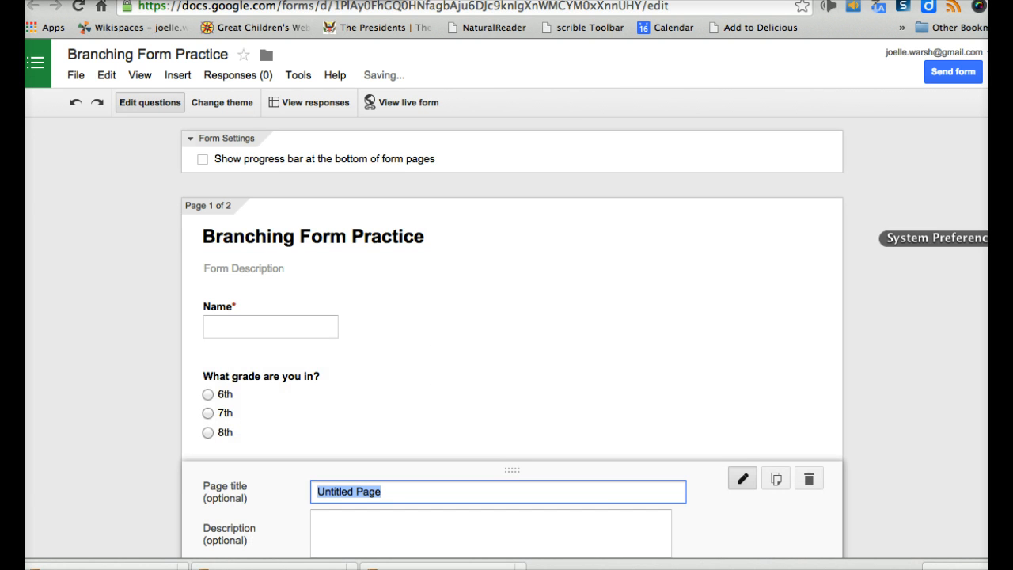
pyautogui.scroll(-3, 513, 337)
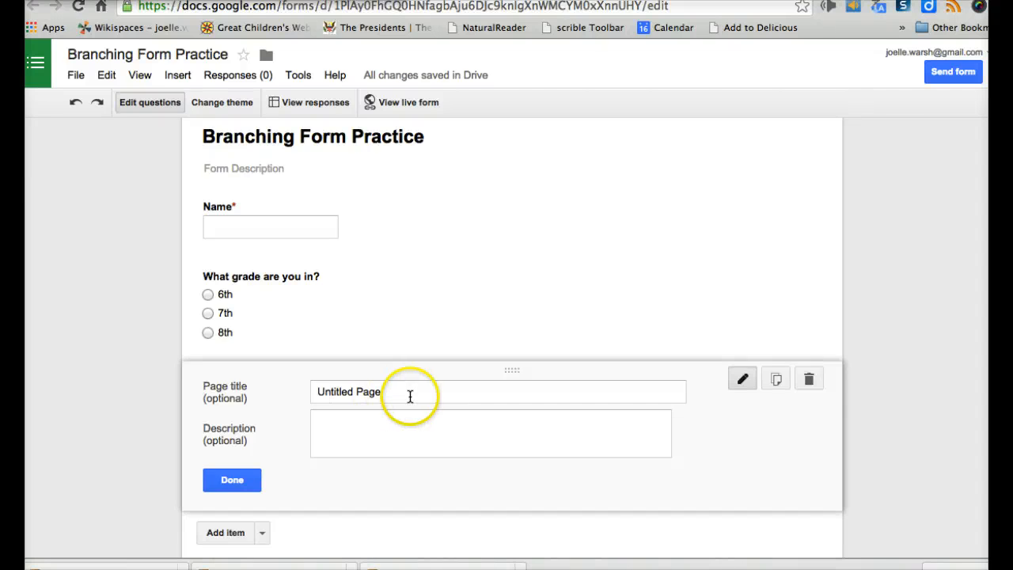
# Title the new second page "6th grade" and finish editing it
pyautogui.moveTo(407, 393); pyautogui.dragTo(293, 395)
pyautogui.write('^th')
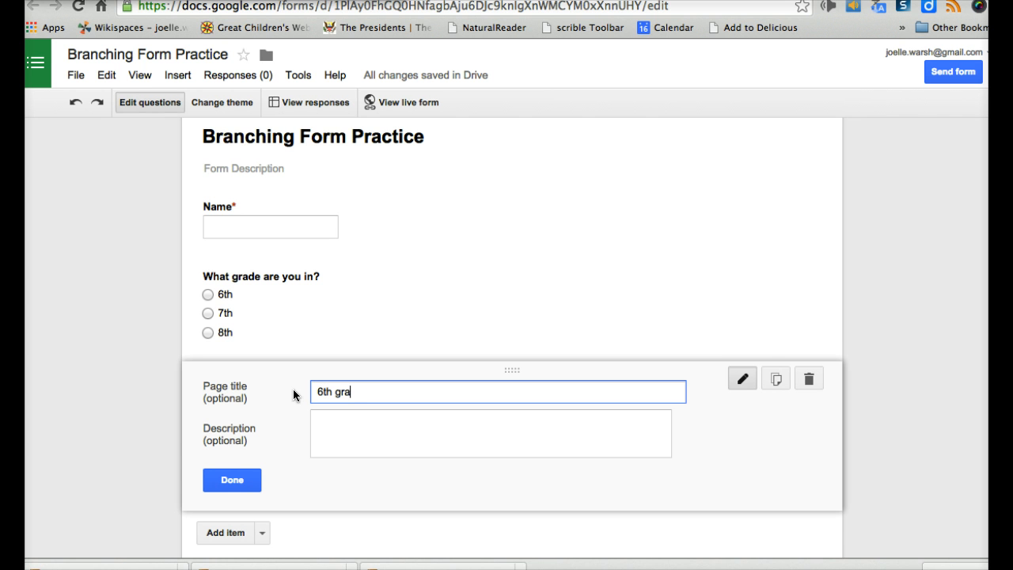
pyautogui.write(' grade')
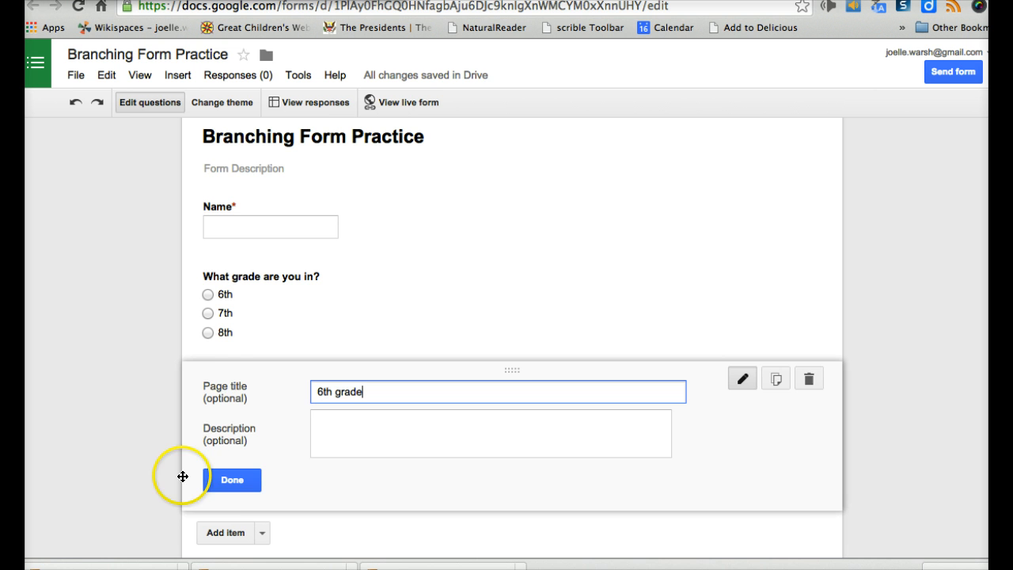
pyautogui.click(225, 479)
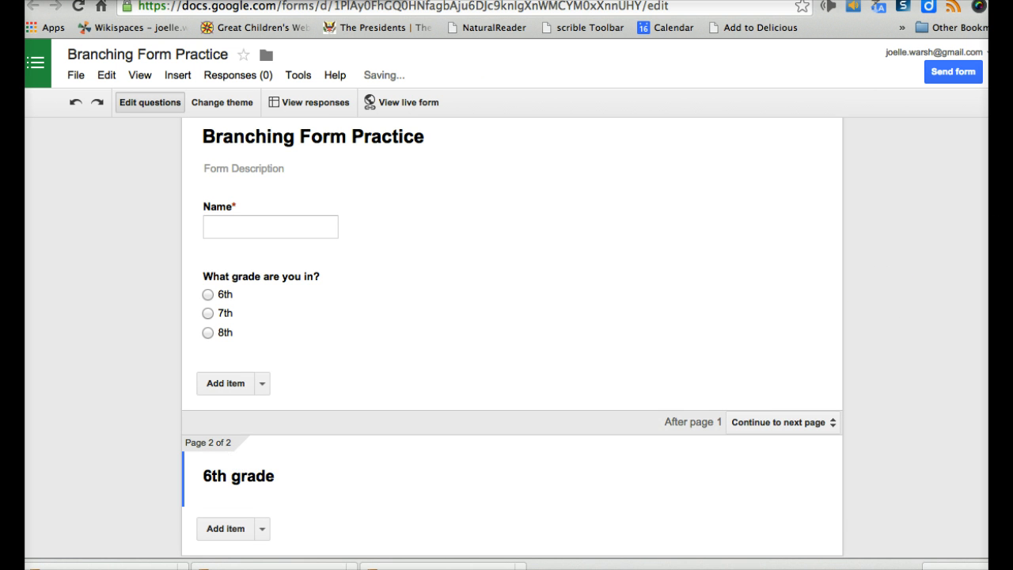
# Add a page break below the 6th grade page and title the new page "7th grade"
pyautogui.scroll(-3, 512, 338)
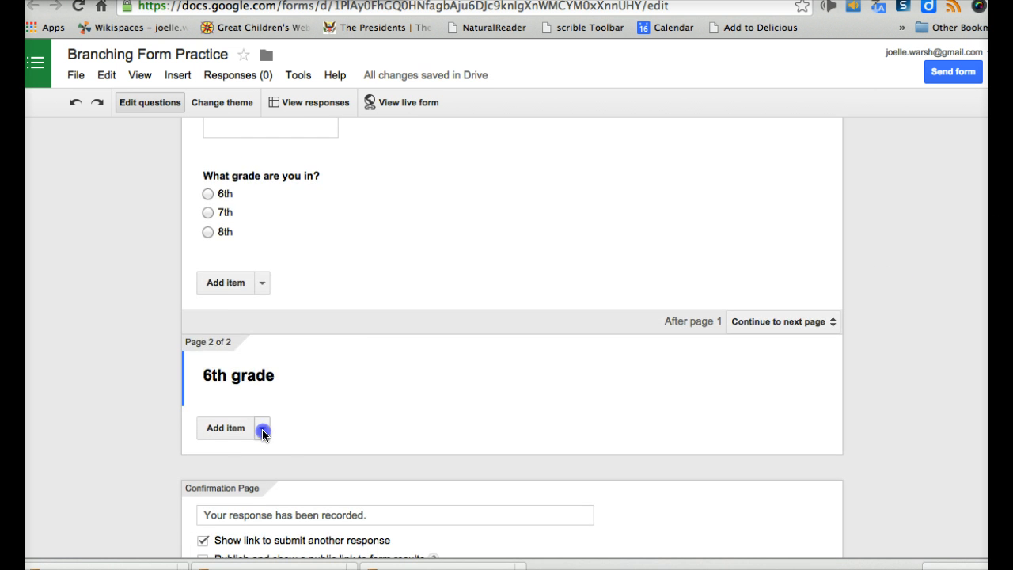
pyautogui.click(262, 428)
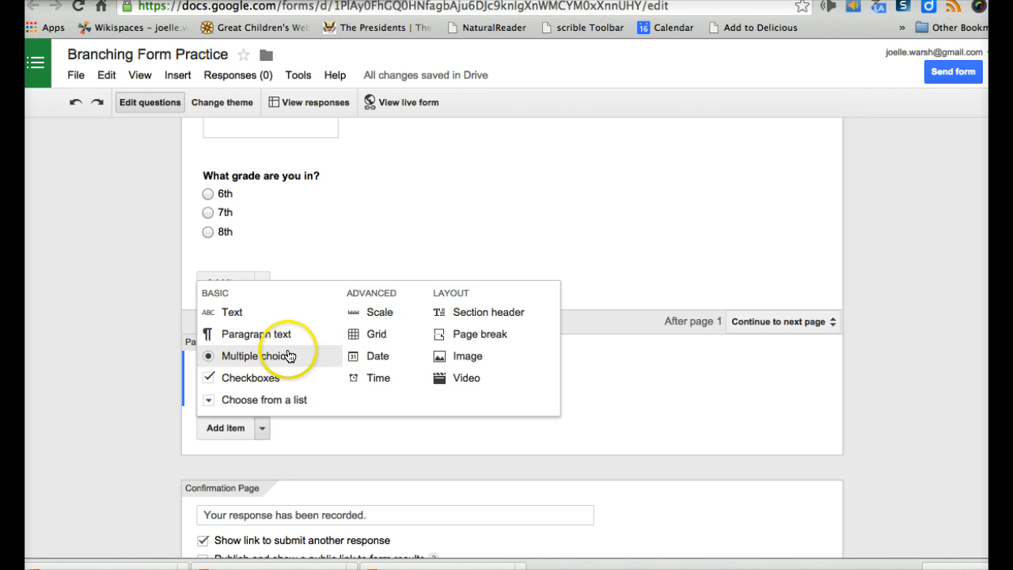
pyautogui.click(484, 334)
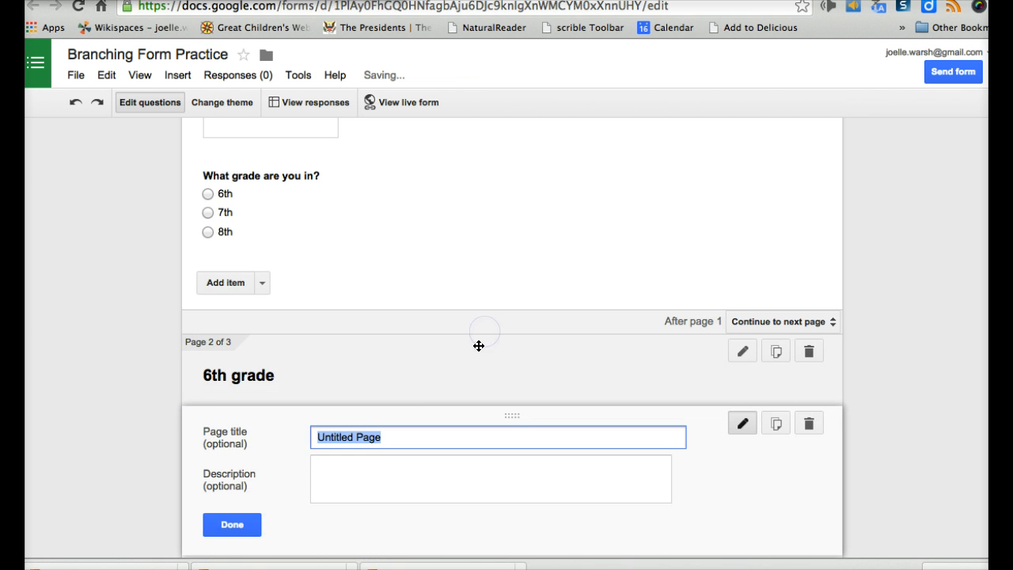
pyautogui.write('&th gra')
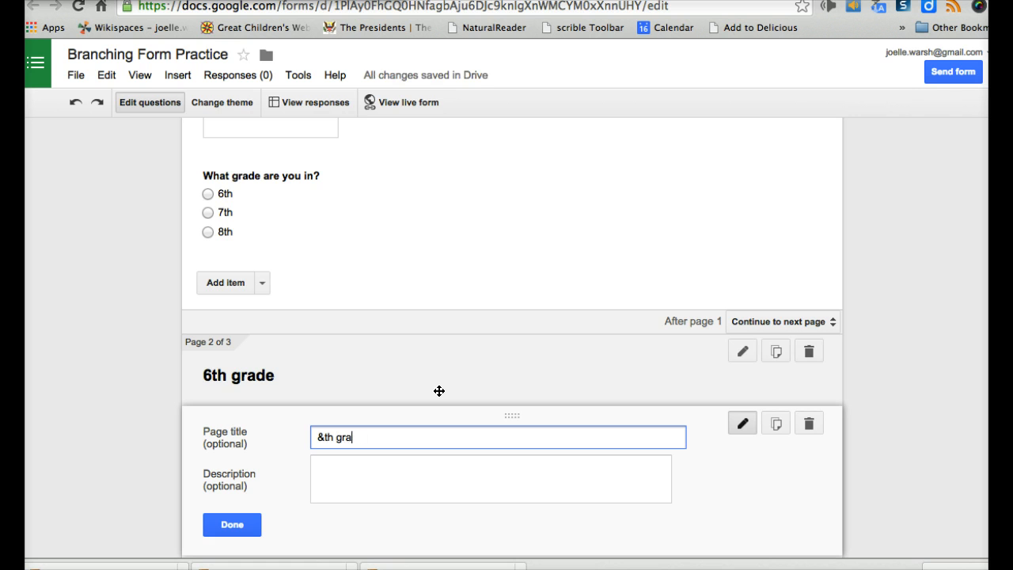
pyautogui.write('de')
pyautogui.click(323, 437)
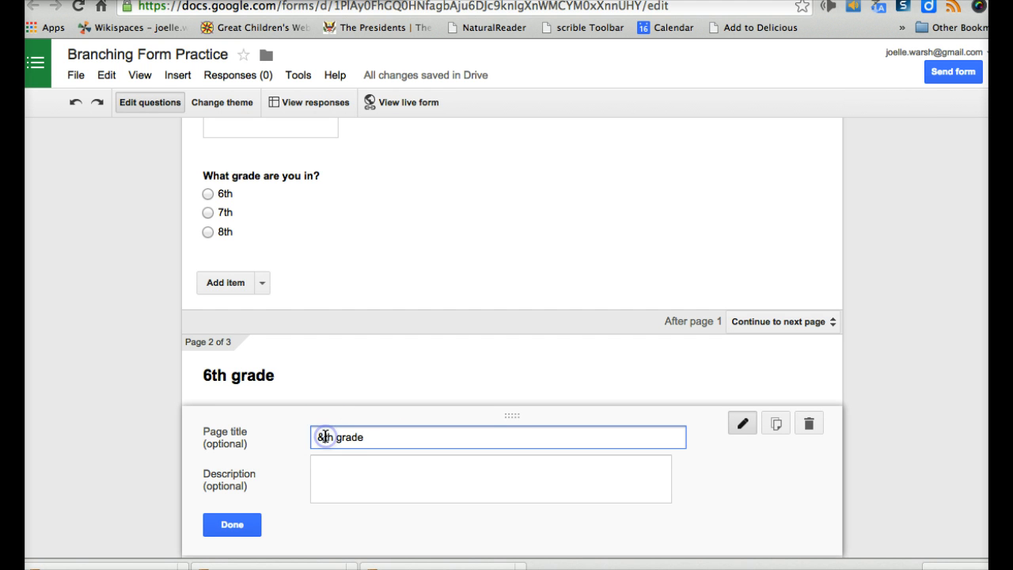
pyautogui.press('BackSpace')
pyautogui.write('6')
pyautogui.press('BackSpace')
pyautogui.write('7')
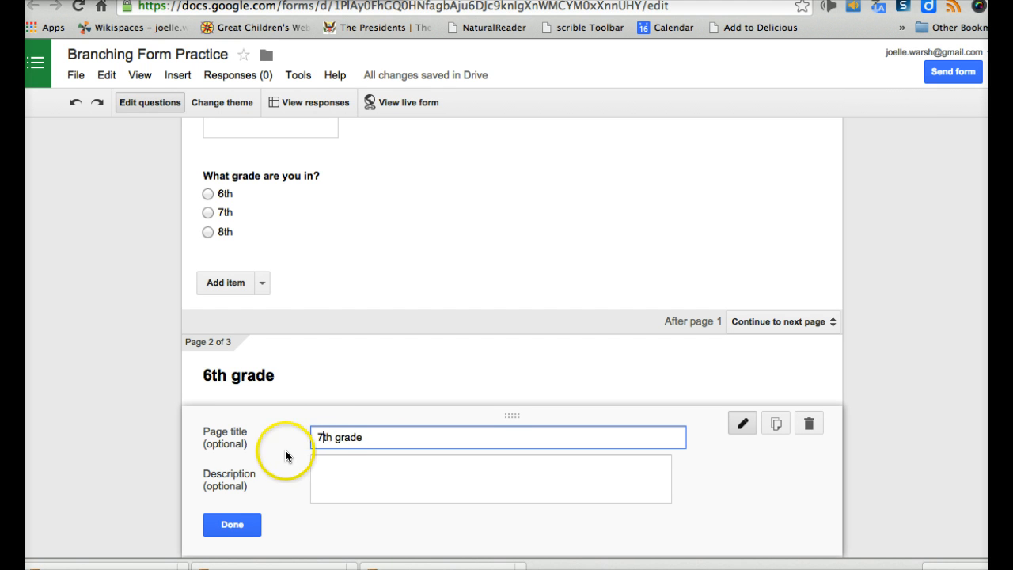
pyautogui.click(219, 524)
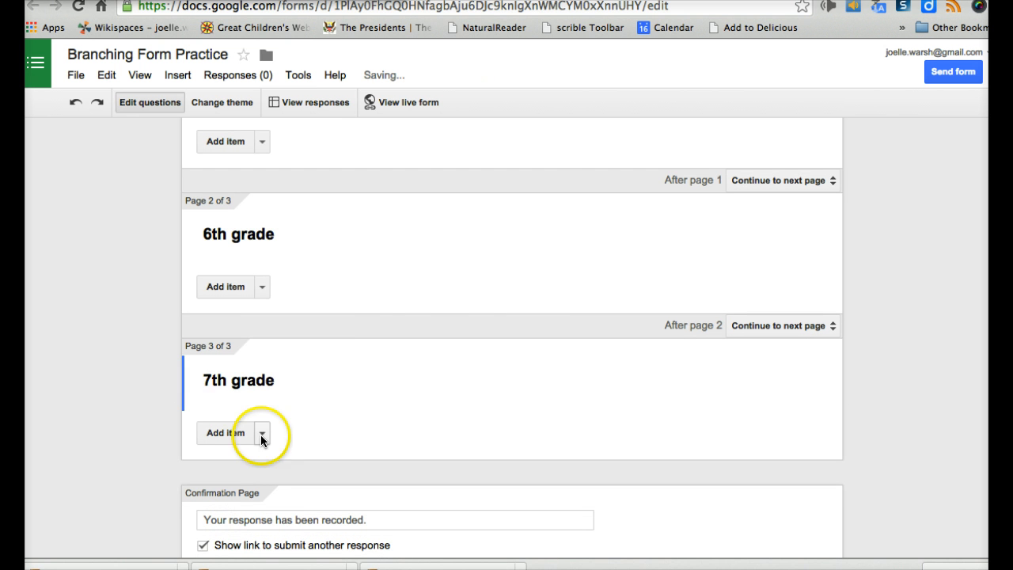
pyautogui.click(262, 435)
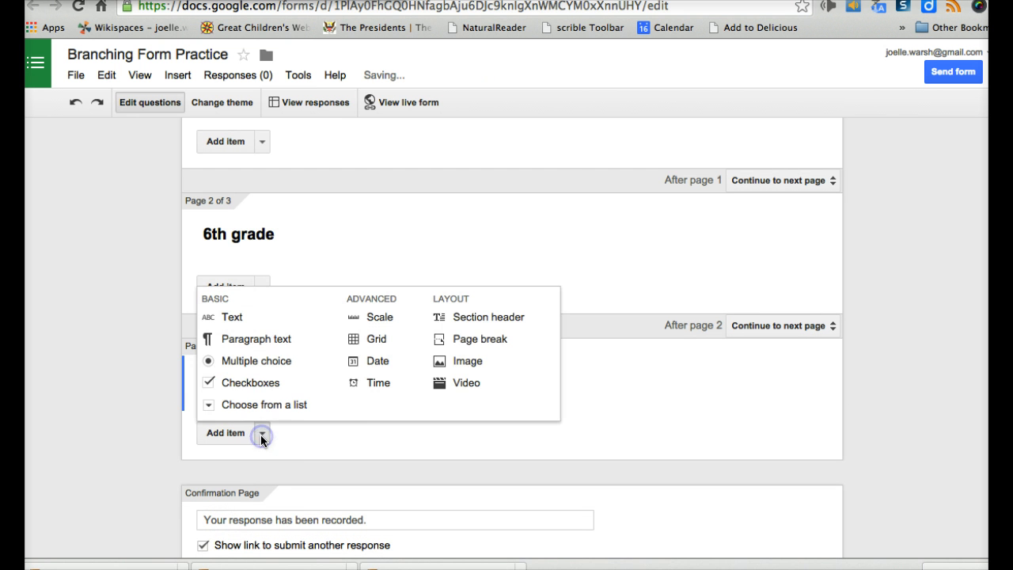
pyautogui.click(290, 360)
pyautogui.click(329, 440)
pyautogui.write('8th')
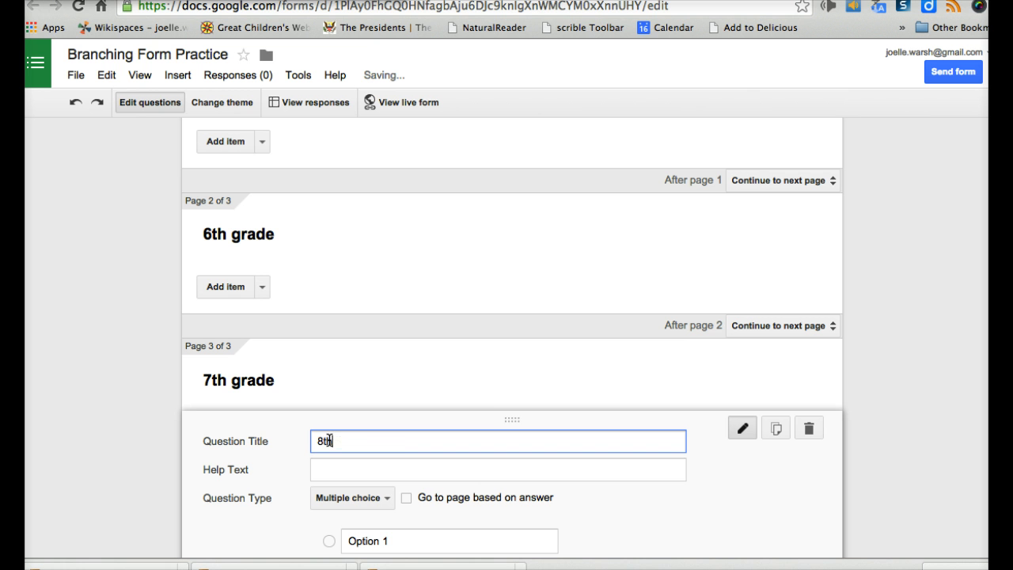
pyautogui.write(' Grade')
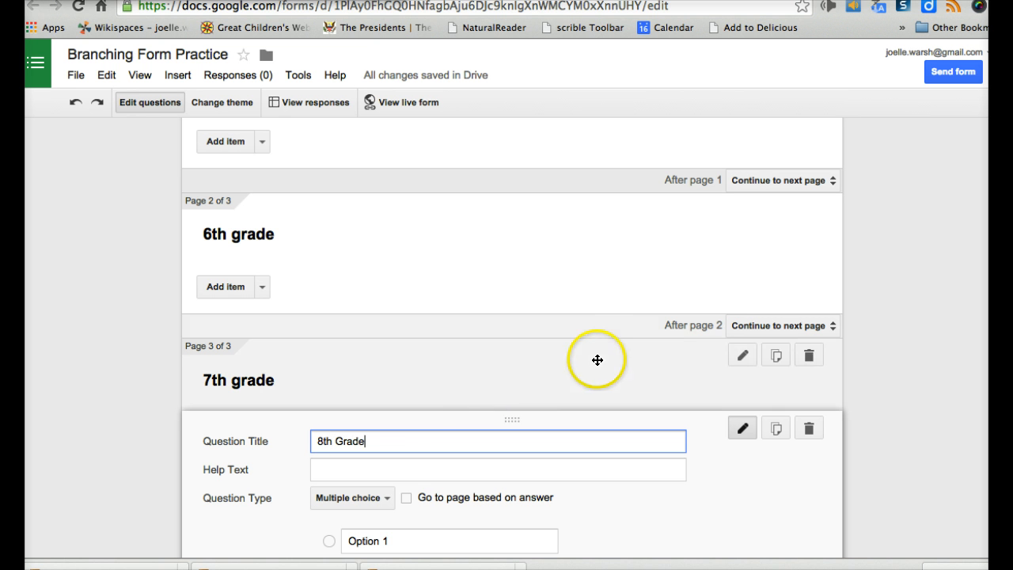
pyautogui.moveTo(992, 309); pyautogui.dragTo(993, 387)
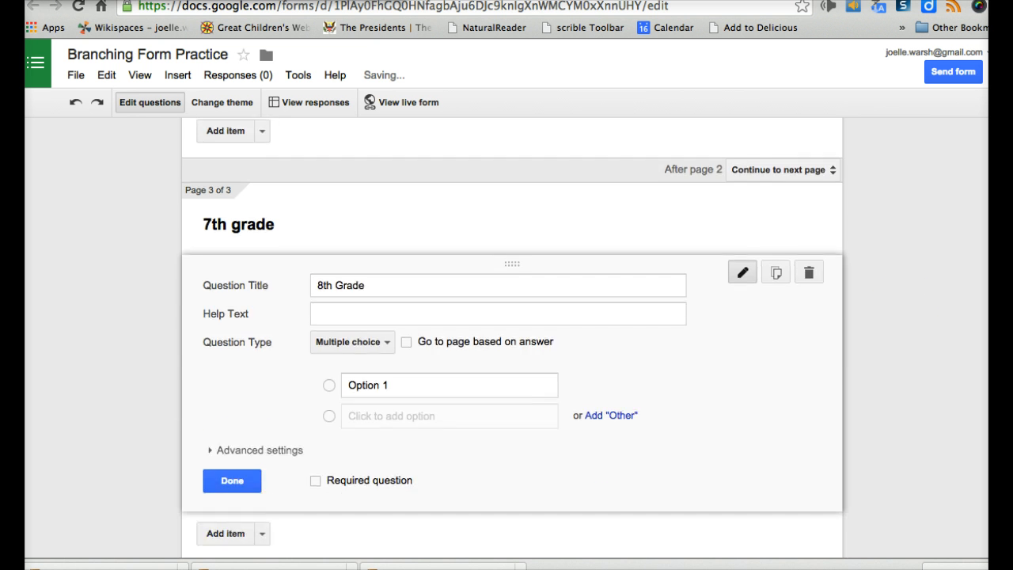
pyautogui.click(811, 271)
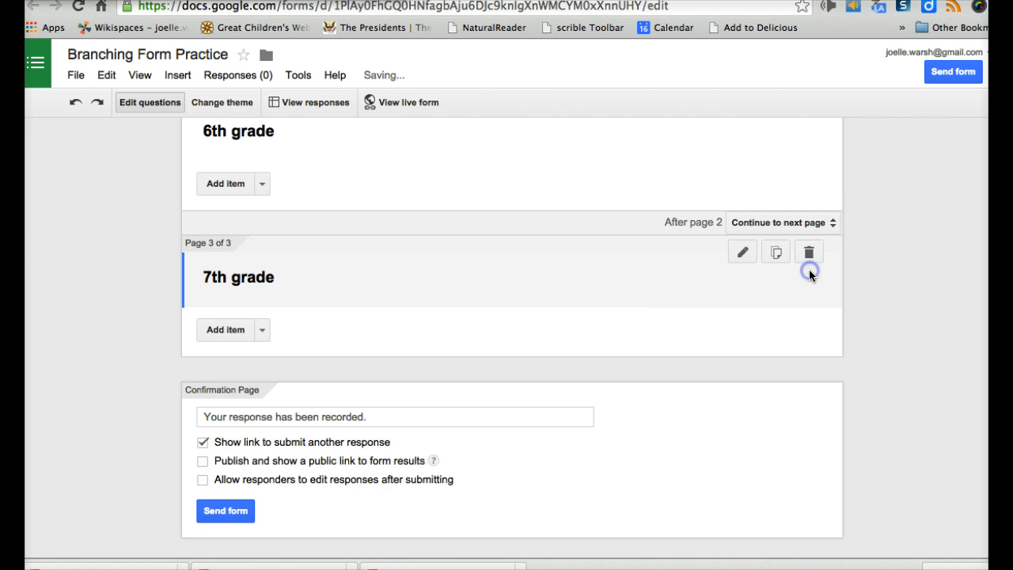
# Add a page break below the 7th grade page and title the new page "8th Grade"
pyautogui.click(261, 325)
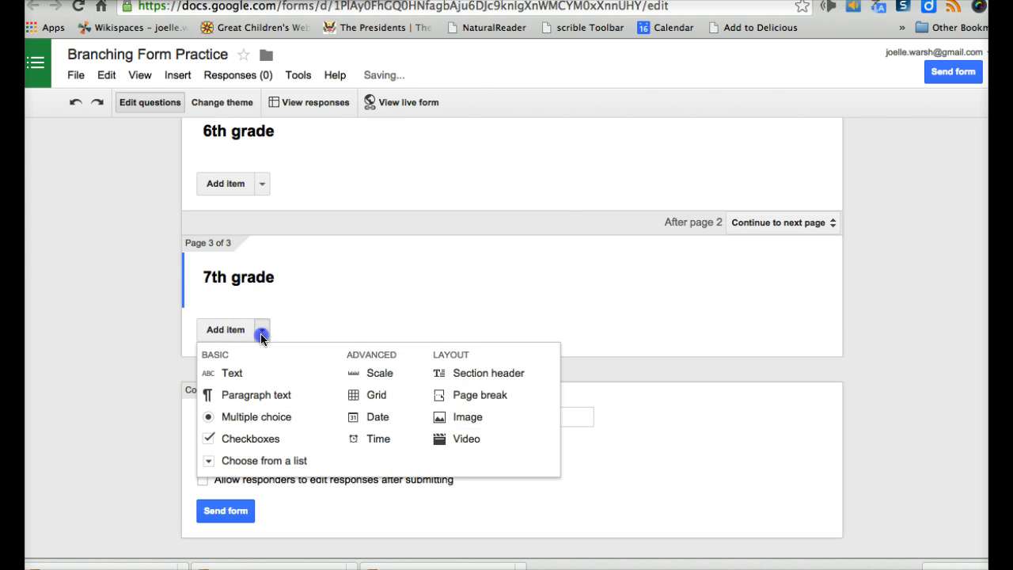
pyautogui.click(458, 396)
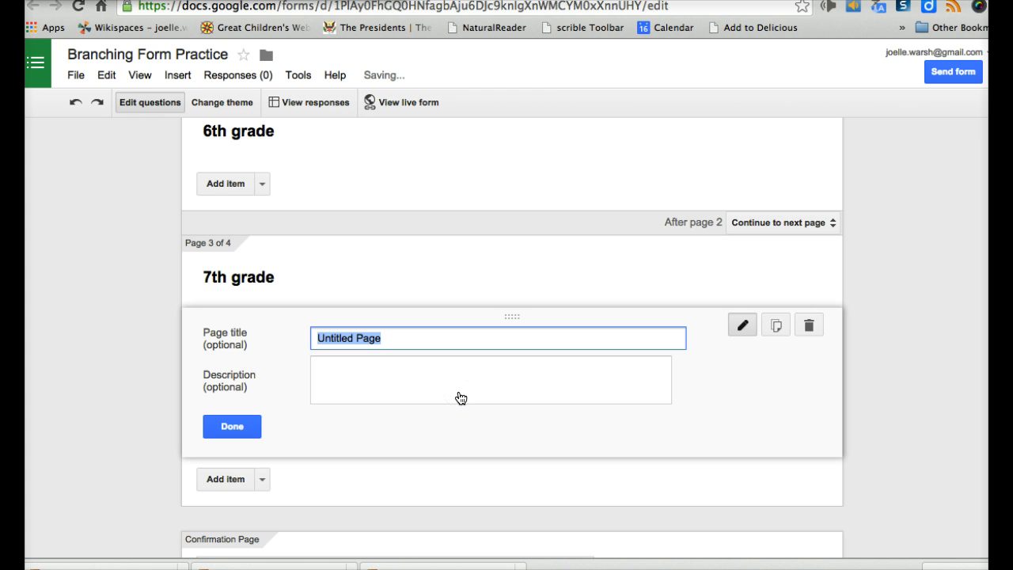
pyautogui.write('8th Grade')
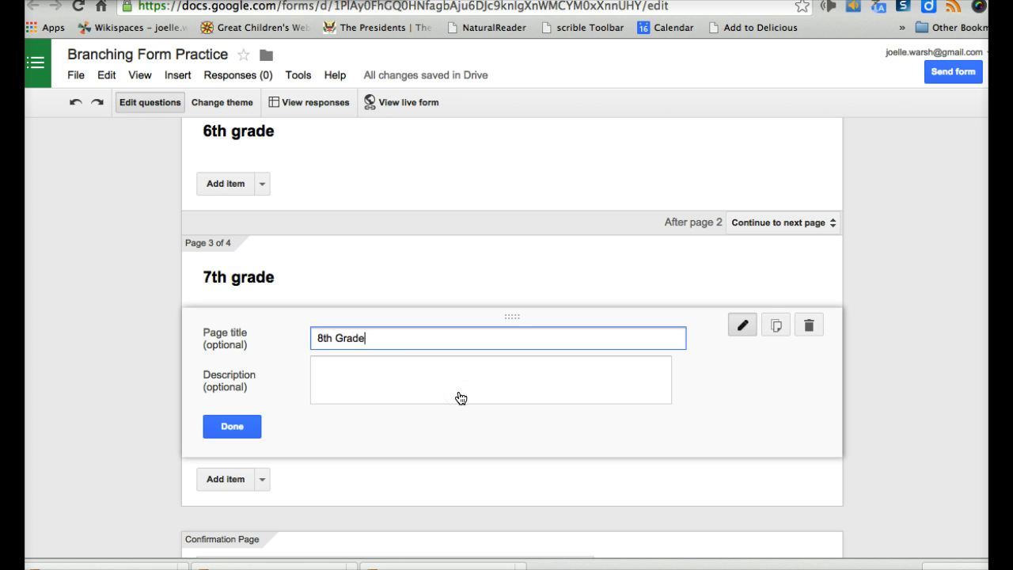
pyautogui.click(233, 426)
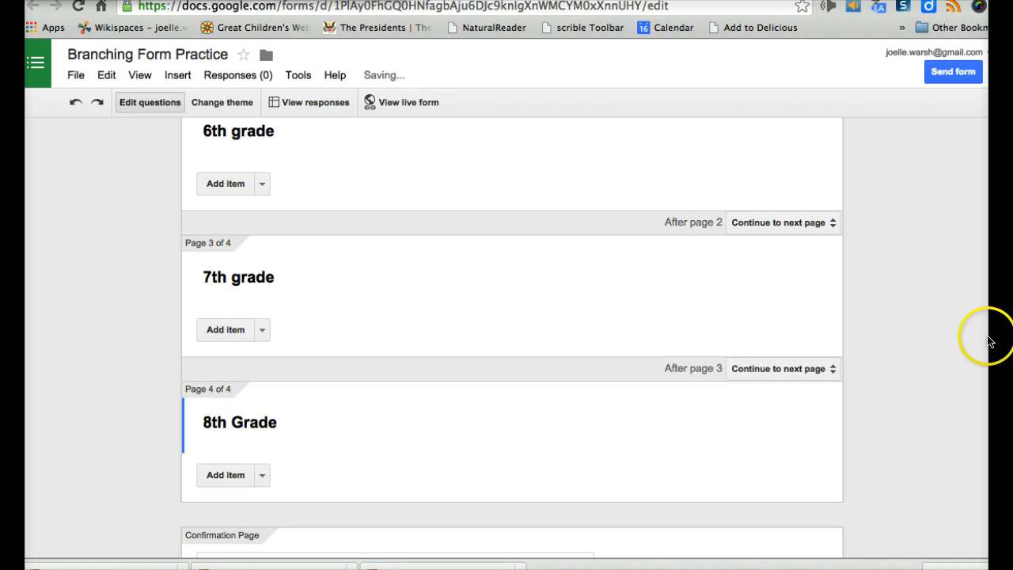
# Enable going to a page based on the answer for the grade question and send 6th to page 2 (6th grade)
pyautogui.scroll(5, 988, 342)
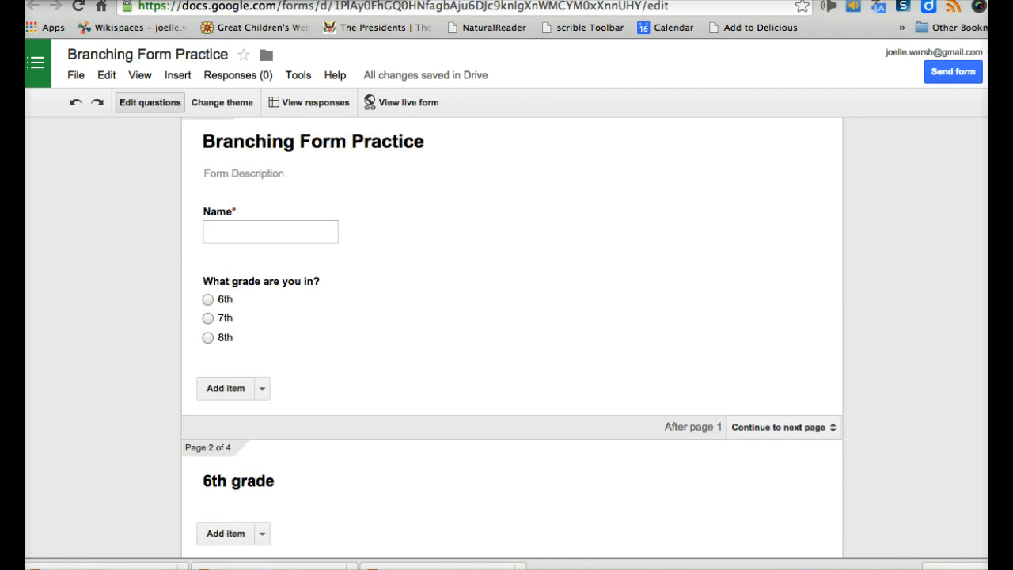
pyautogui.click(423, 322)
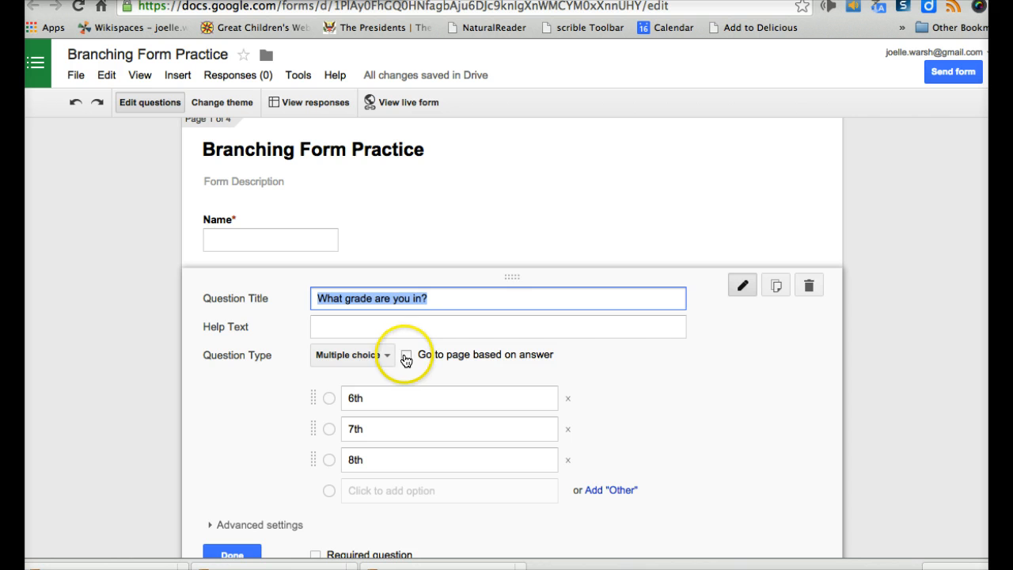
pyautogui.click(406, 356)
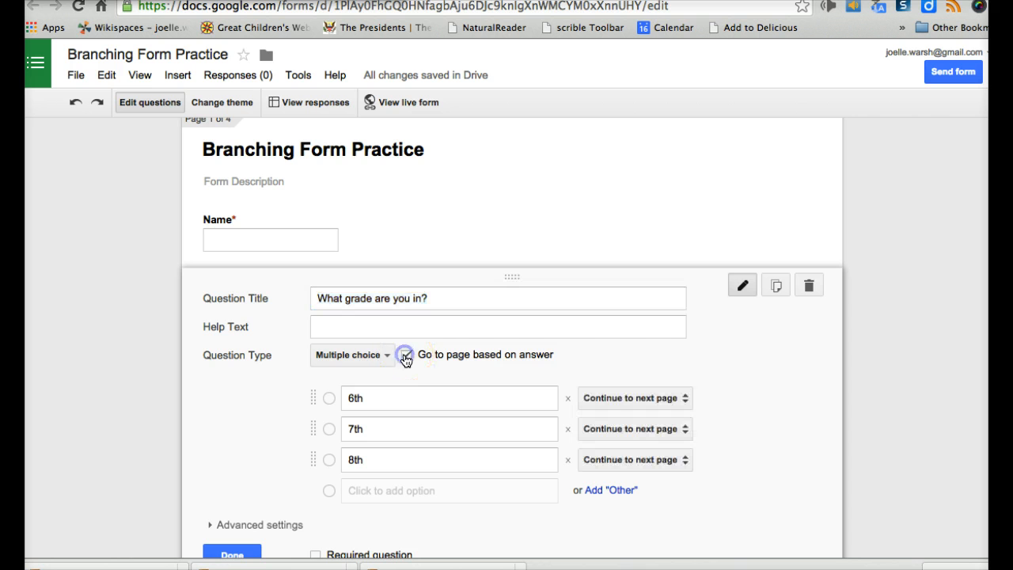
pyautogui.click(685, 398)
pyautogui.click(700, 442)
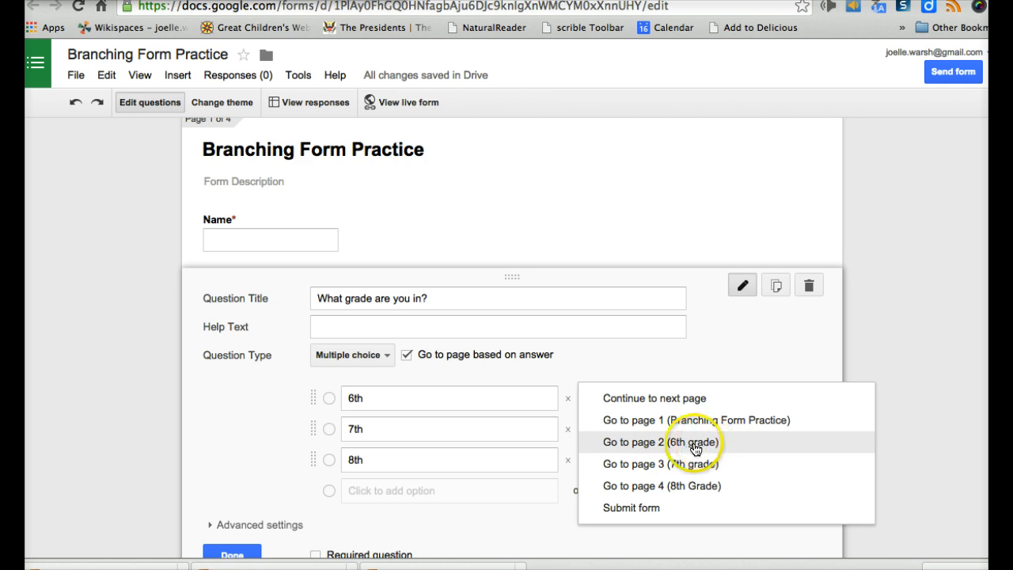
pyautogui.click(652, 446)
# Send the 7th answer to page 3 (7th grade) and 8th to page 4 (8th Grade), and finish editing the grade question
pyautogui.click(678, 433)
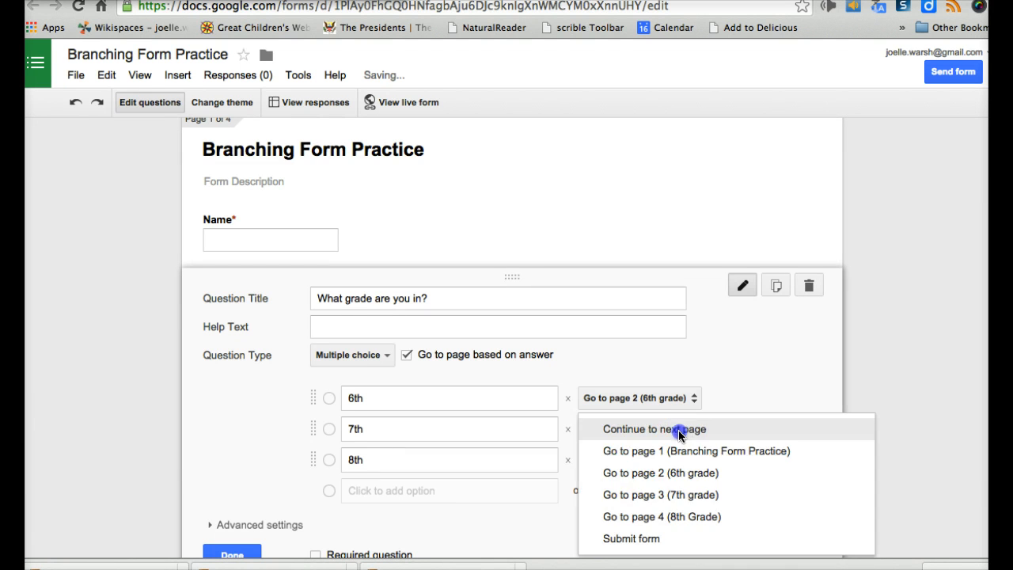
pyautogui.click(691, 494)
pyautogui.click(683, 462)
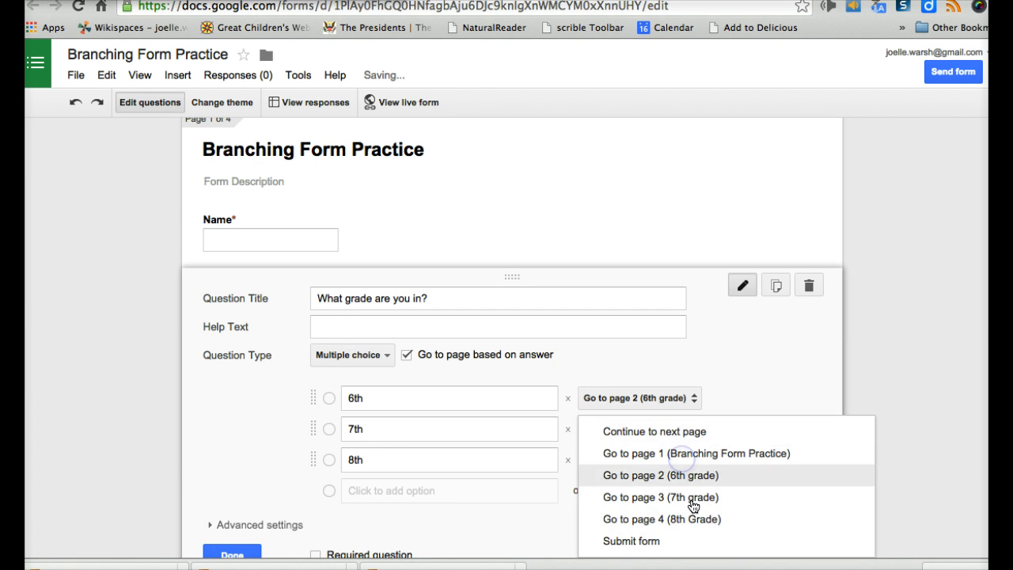
pyautogui.click(687, 517)
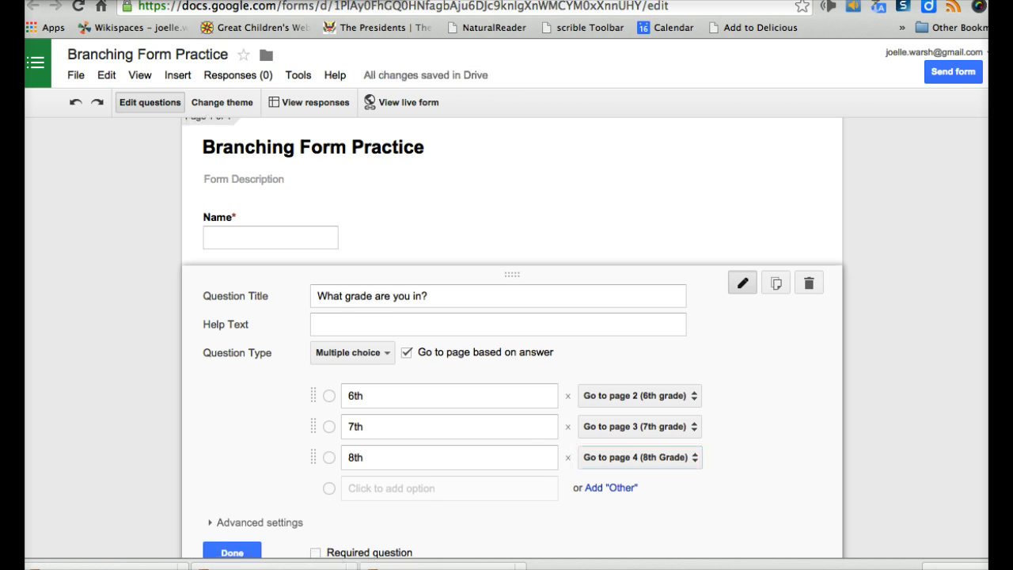
pyautogui.scroll(-2, 606, 396)
pyautogui.click(230, 467)
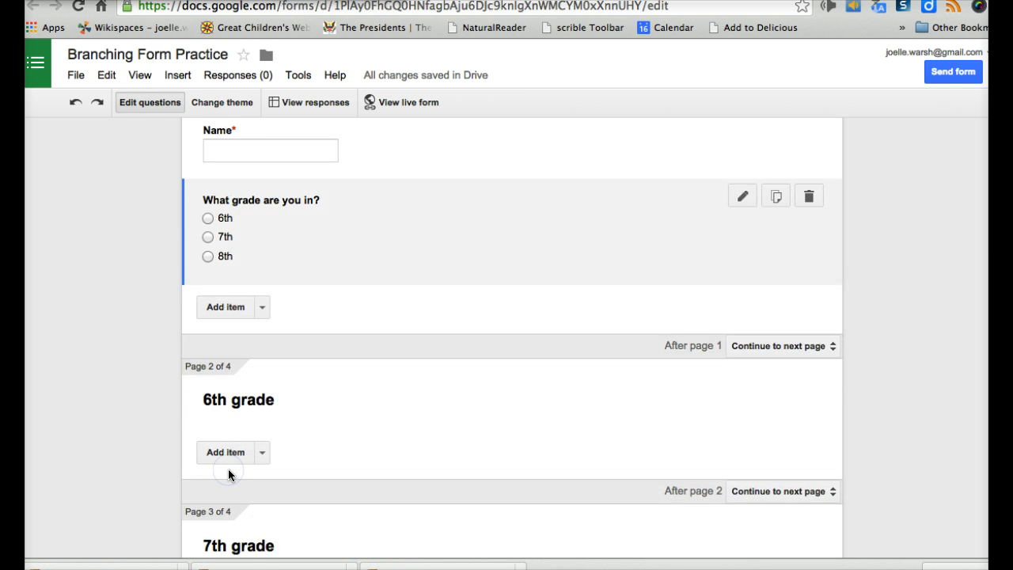
pyautogui.click(882, 181)
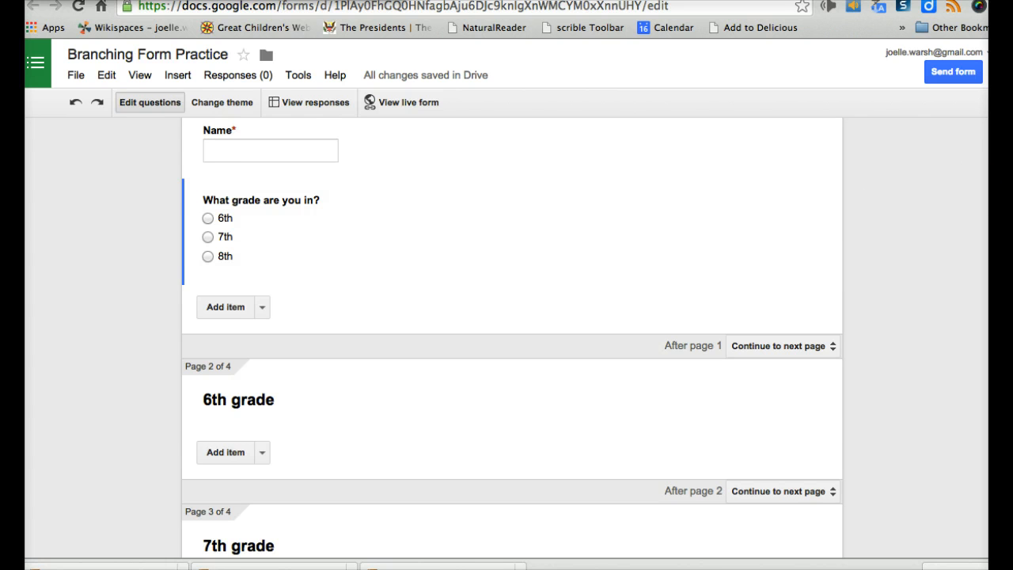
# Add a text question titled "Name the elective you want to take" to the 6th grade page
pyautogui.scroll(-2, 512, 340)
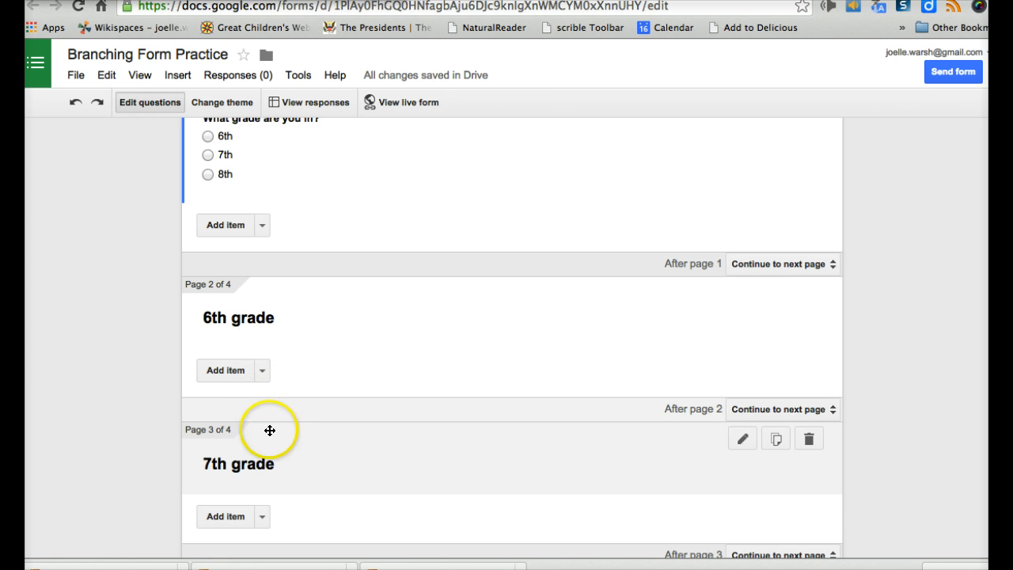
pyautogui.click(262, 371)
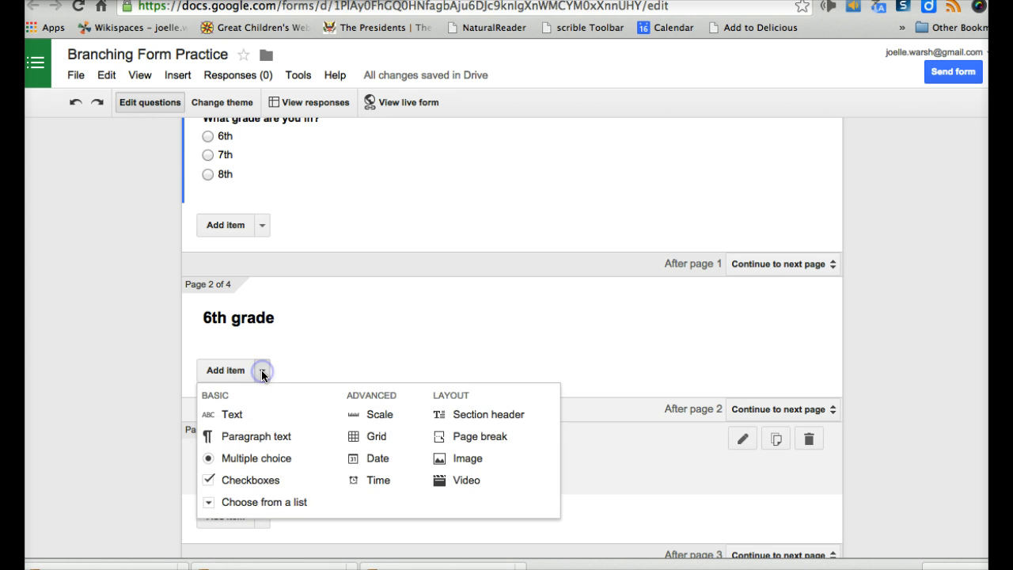
pyautogui.click(249, 416)
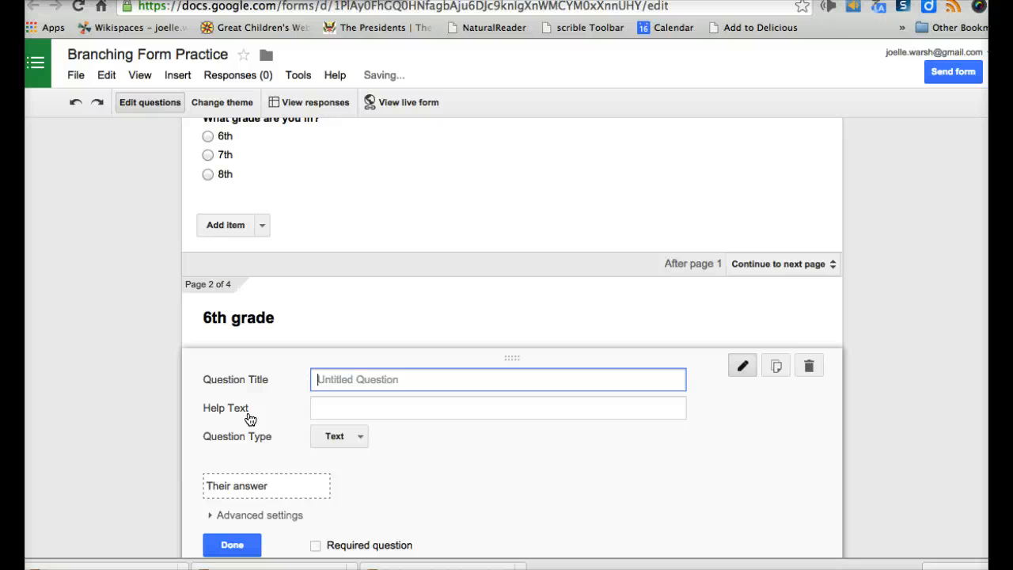
pyautogui.write('wha')
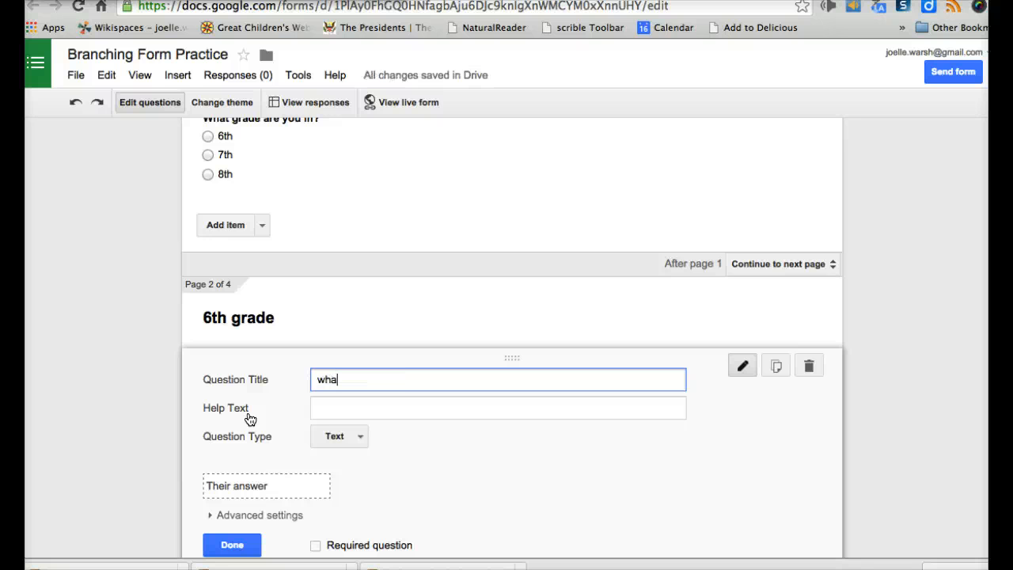
pyautogui.press('BackSpace')
pyautogui.press('BackSpace')
pyautogui.press('BackSpace')
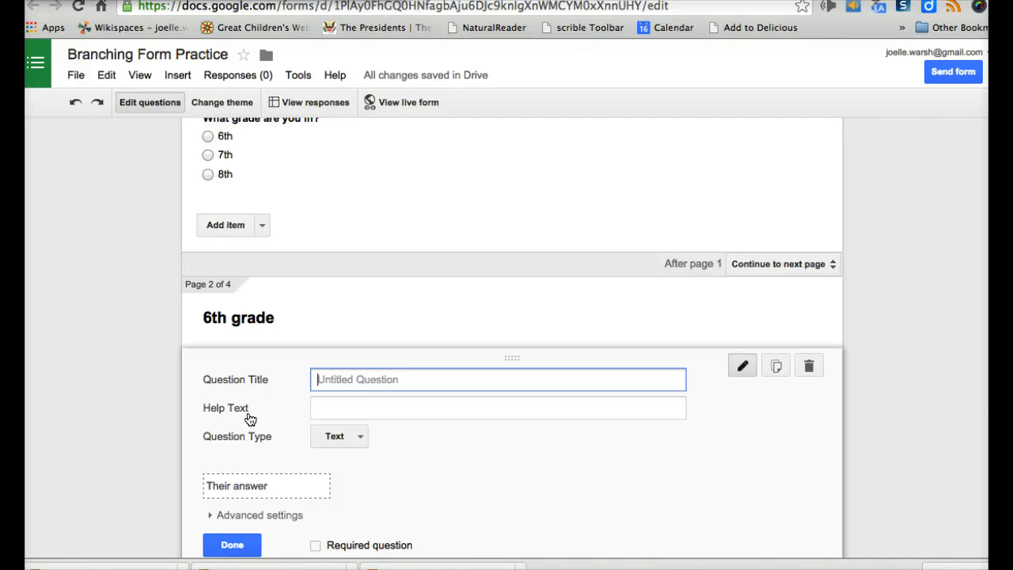
pyautogui.write('Name the elec')
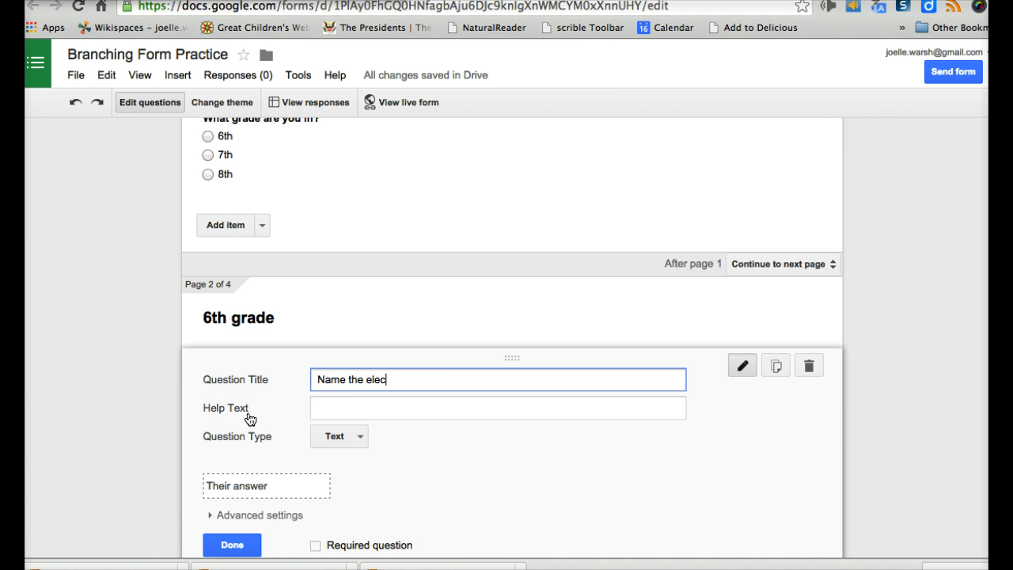
pyautogui.write('tive you want to take')
pyautogui.click(407, 466)
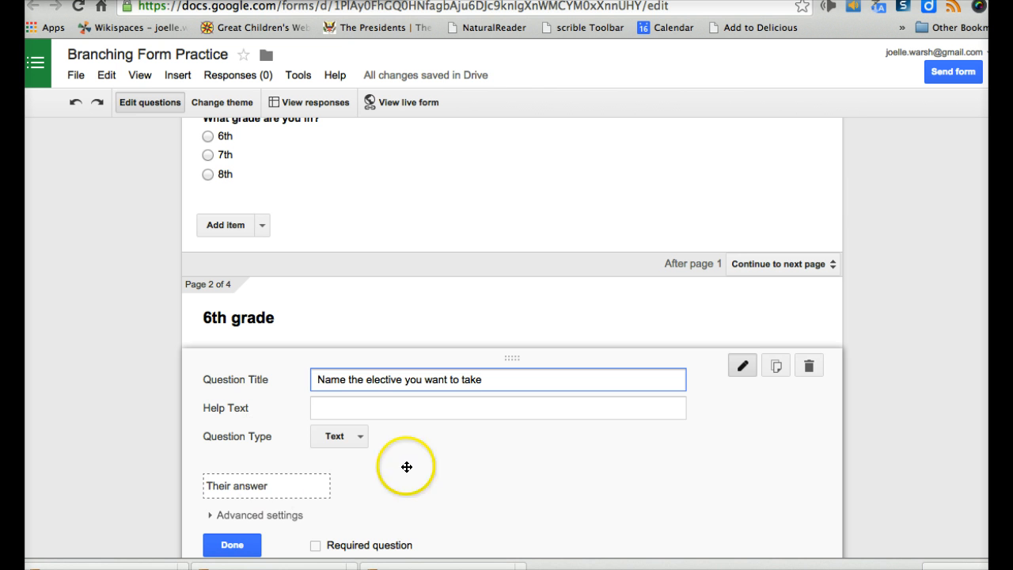
# Finish editing the elective text question on the 6th grade page
pyautogui.scroll(-3, 513, 332)
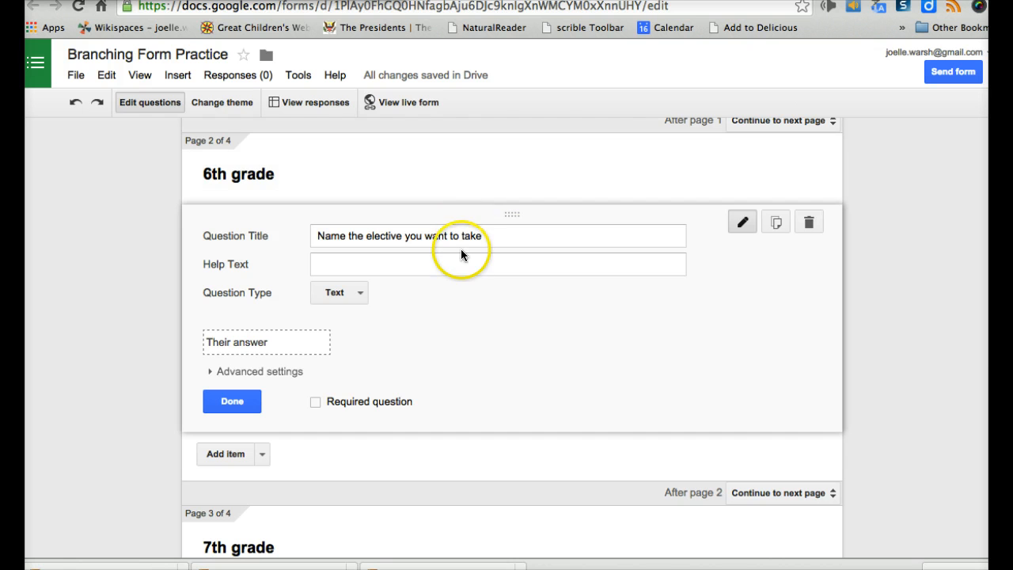
pyautogui.scroll(-3, 215, 376)
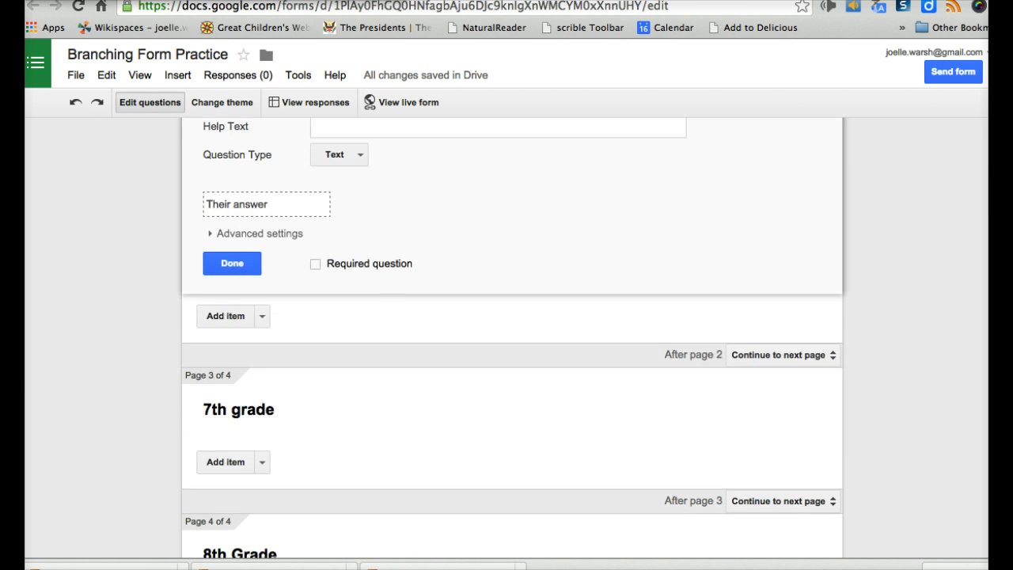
pyautogui.scroll(3, 215, 376)
pyautogui.click(230, 399)
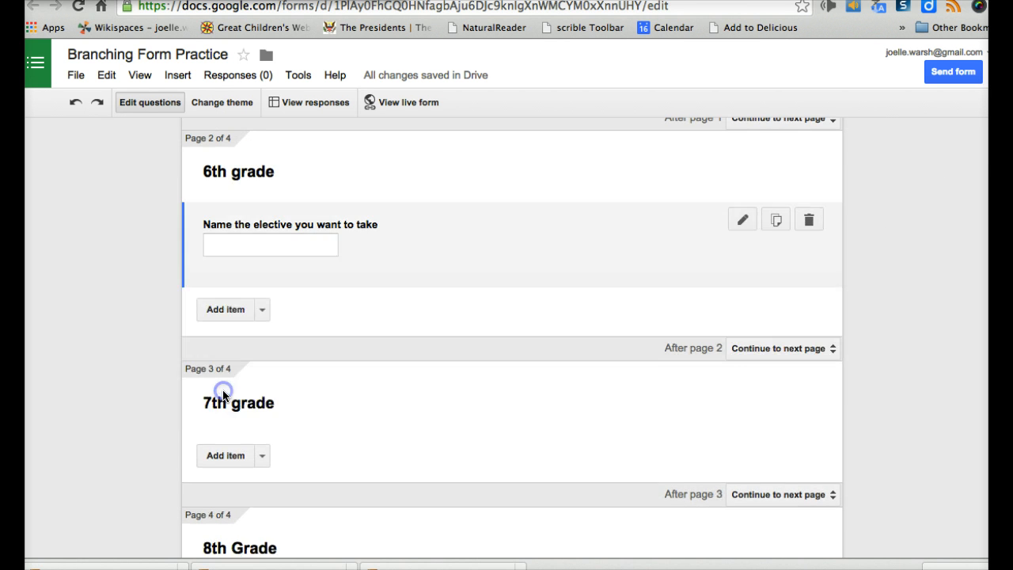
# Test the live form by entering the respondent's name, choosing 6th and continuing past the 6th grade page with the elective blank
pyautogui.click(416, 102)
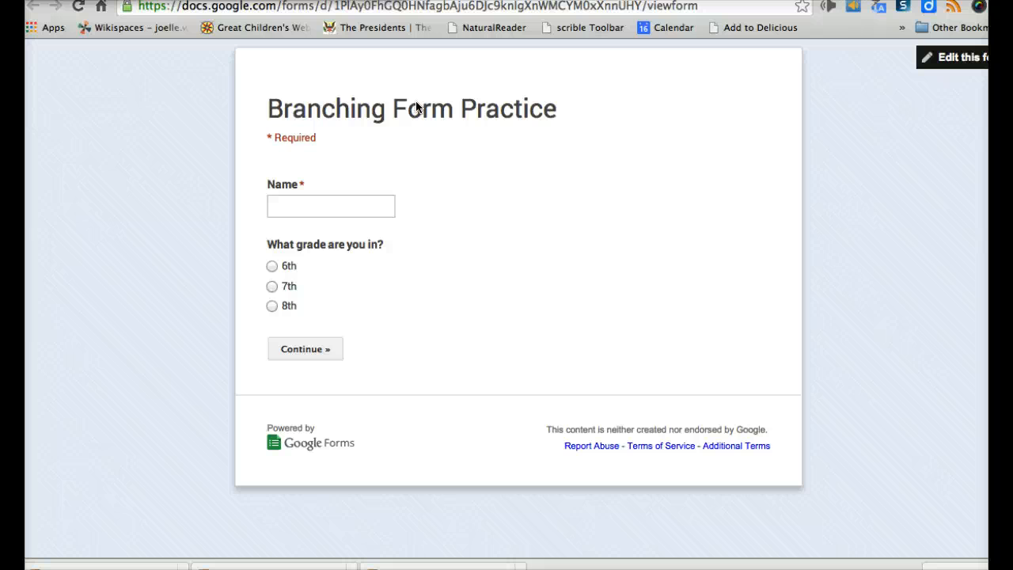
pyautogui.click(364, 207)
pyautogui.write('Joelle')
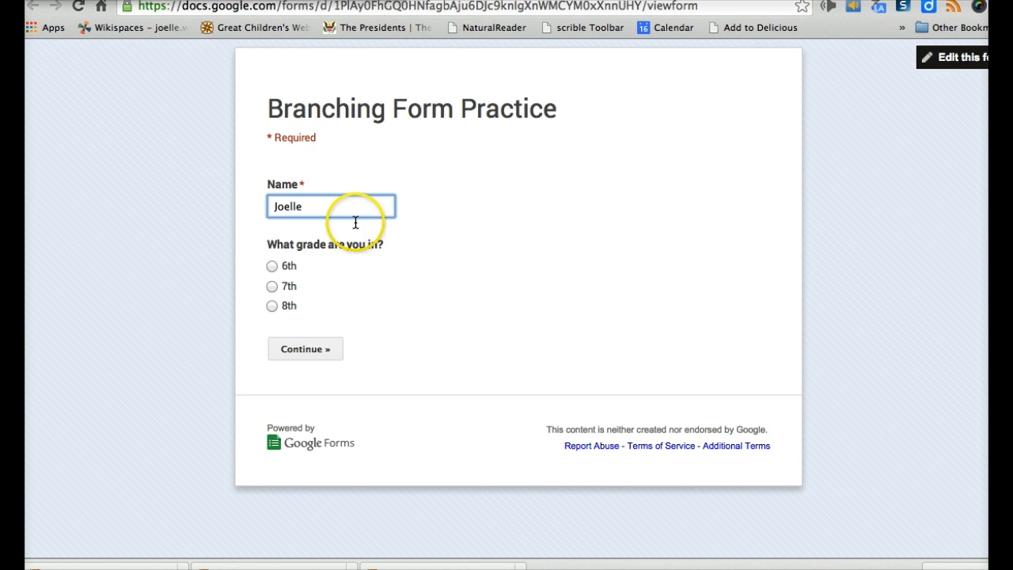
pyautogui.click(271, 266)
pyautogui.click(304, 348)
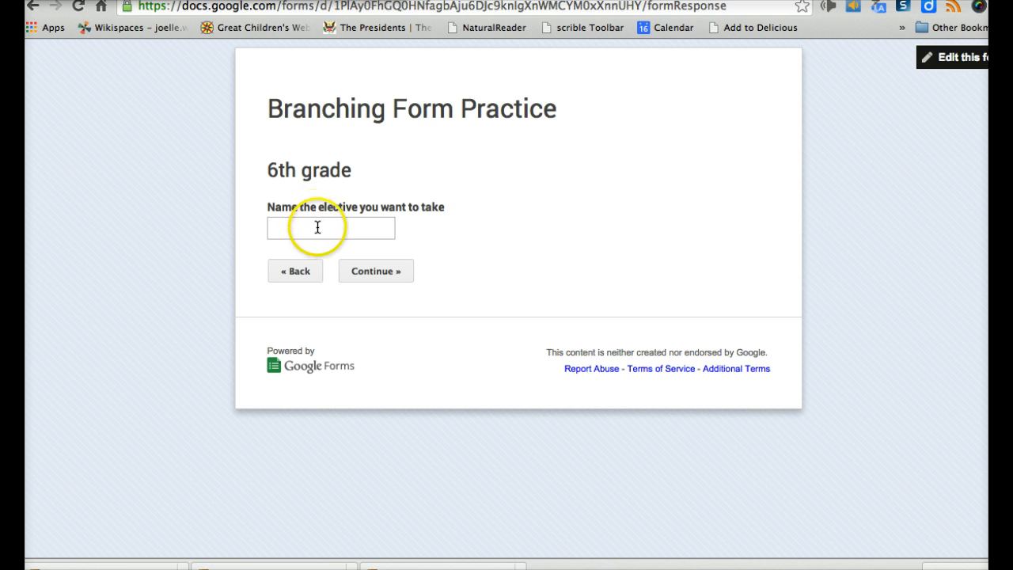
pyautogui.click(318, 228)
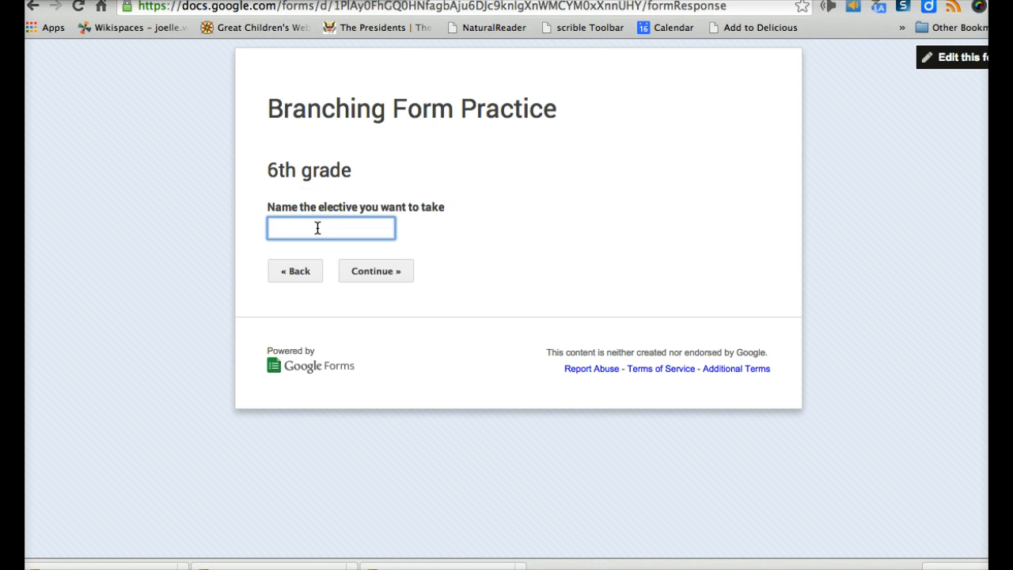
pyautogui.click(379, 269)
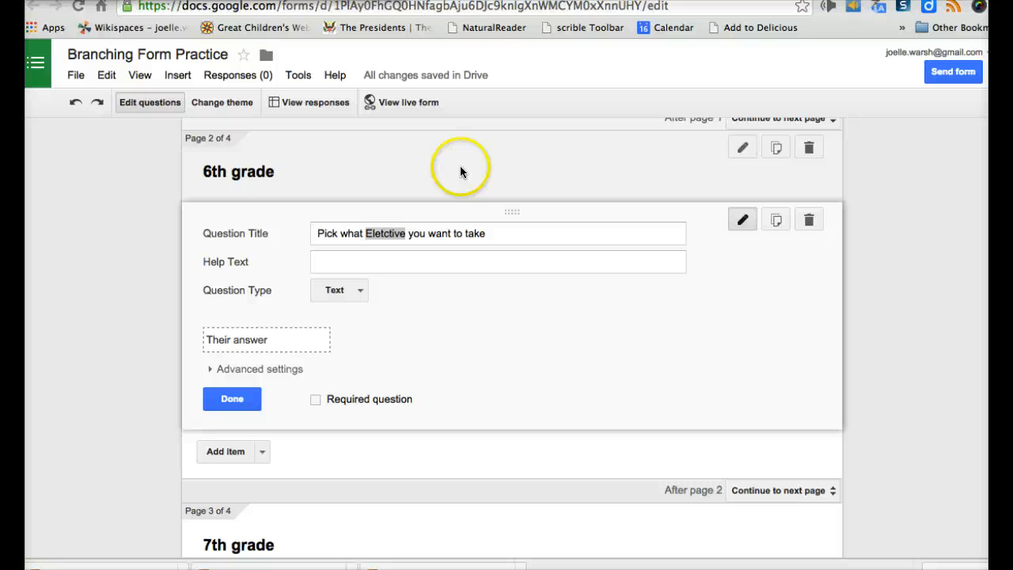
# Change the elective question to multiple choice with the options Band, Choir and Drama
pyautogui.click(359, 294)
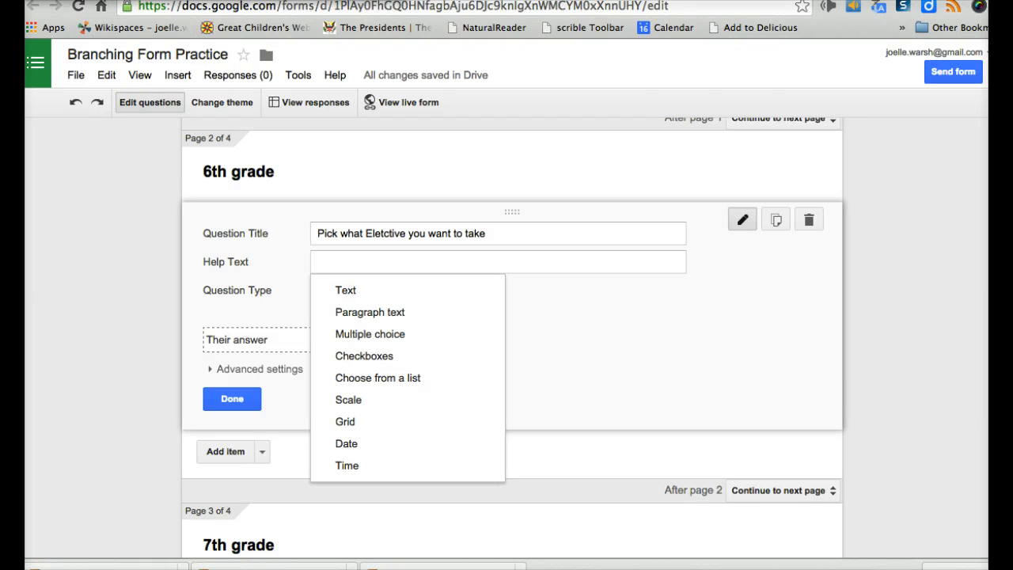
pyautogui.click(348, 334)
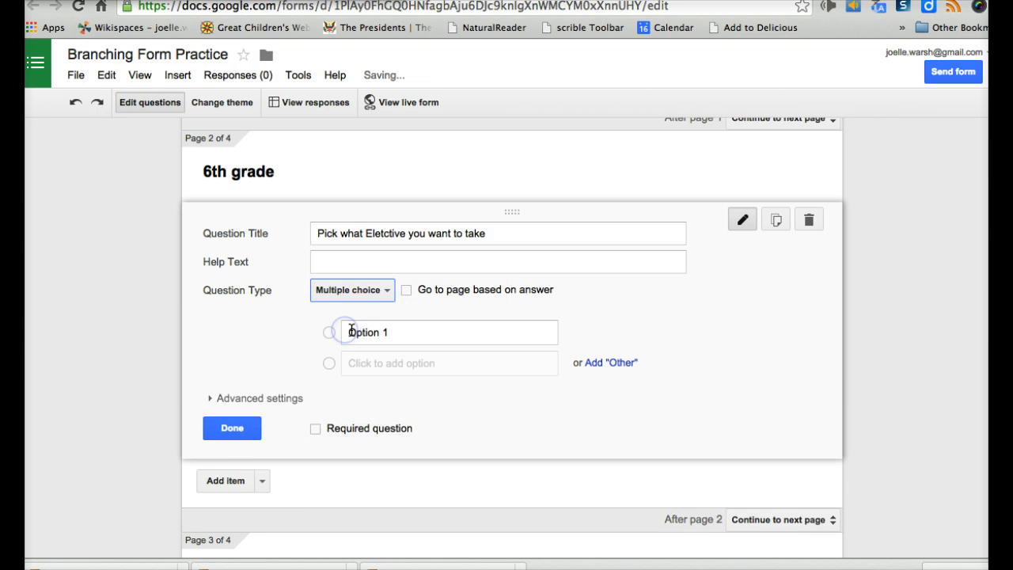
pyautogui.click(359, 334)
pyautogui.write('Band')
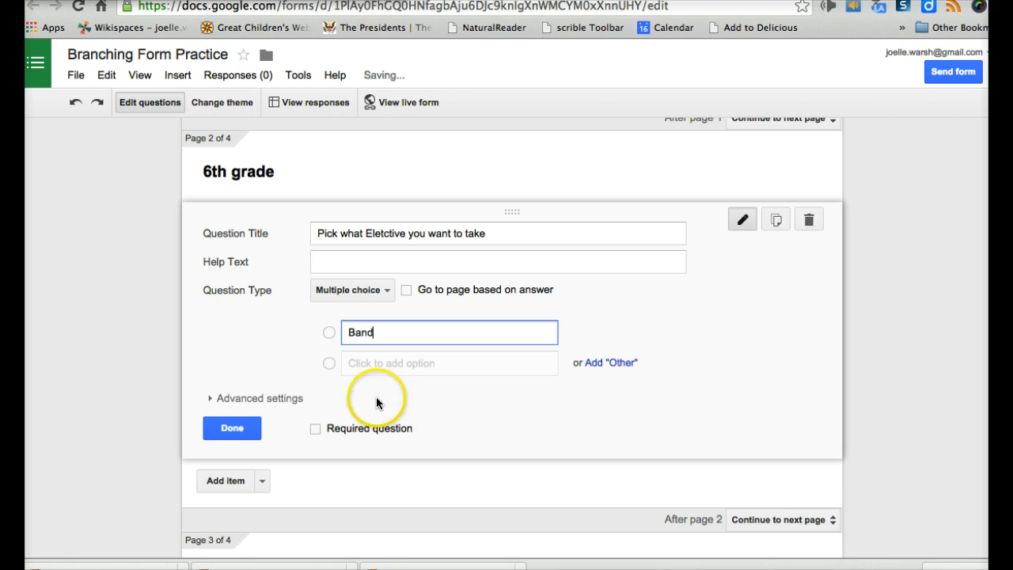
pyautogui.click(377, 366)
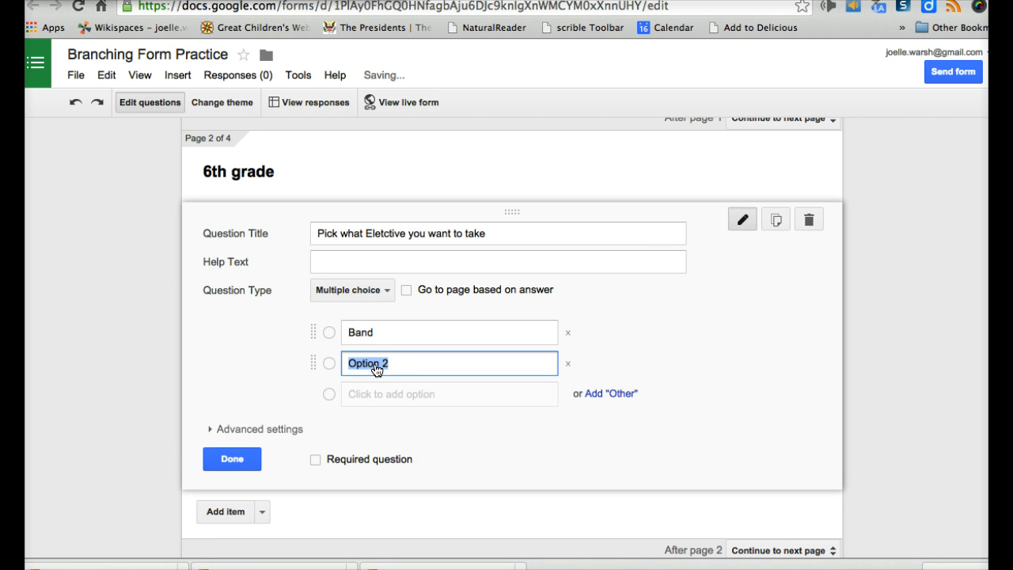
pyautogui.write('Choir')
pyautogui.click(375, 394)
pyautogui.write('D')
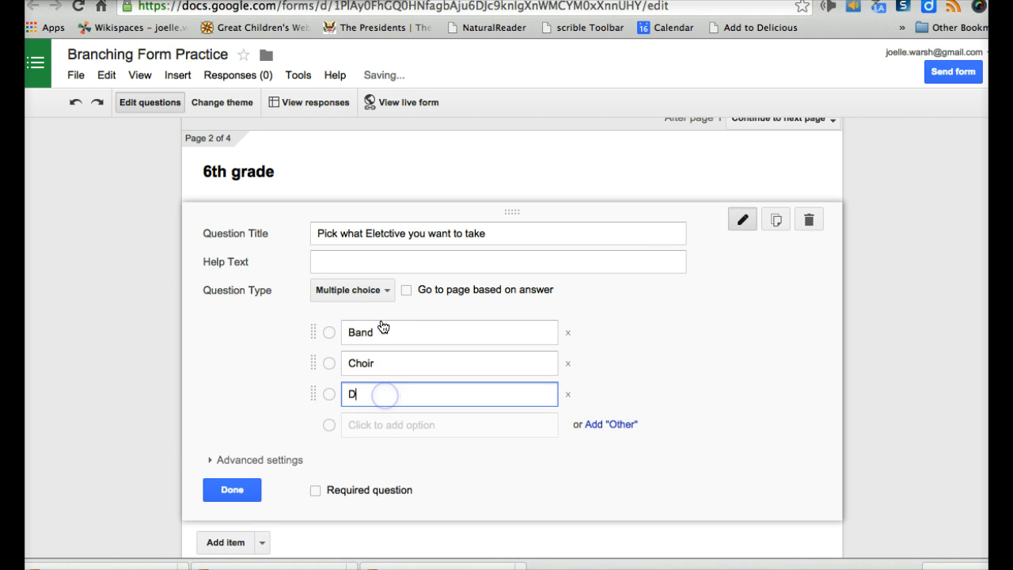
pyautogui.write('rama')
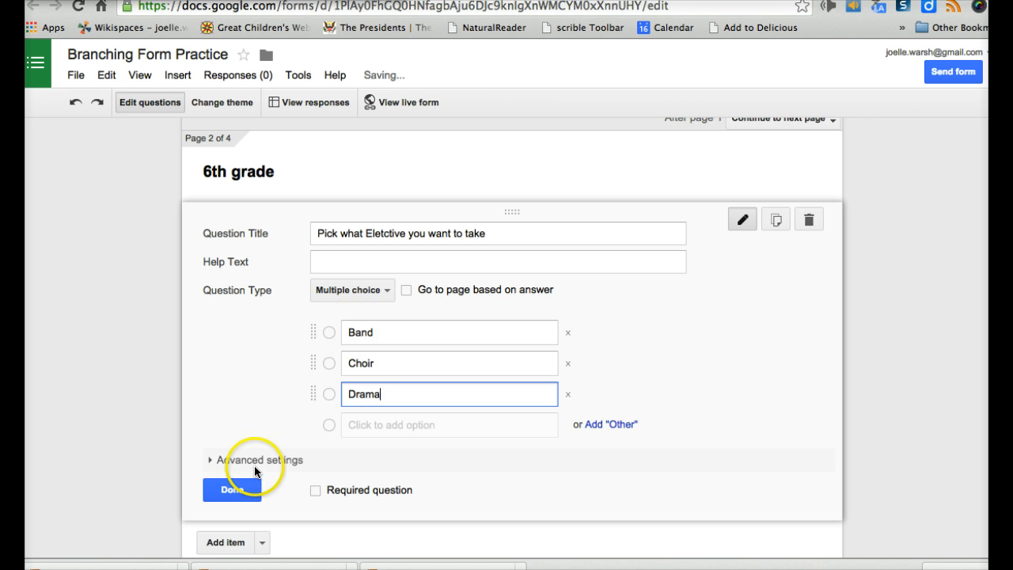
# Enable going to a page based on the answer for the elective question and finish editing it
pyautogui.click(406, 289)
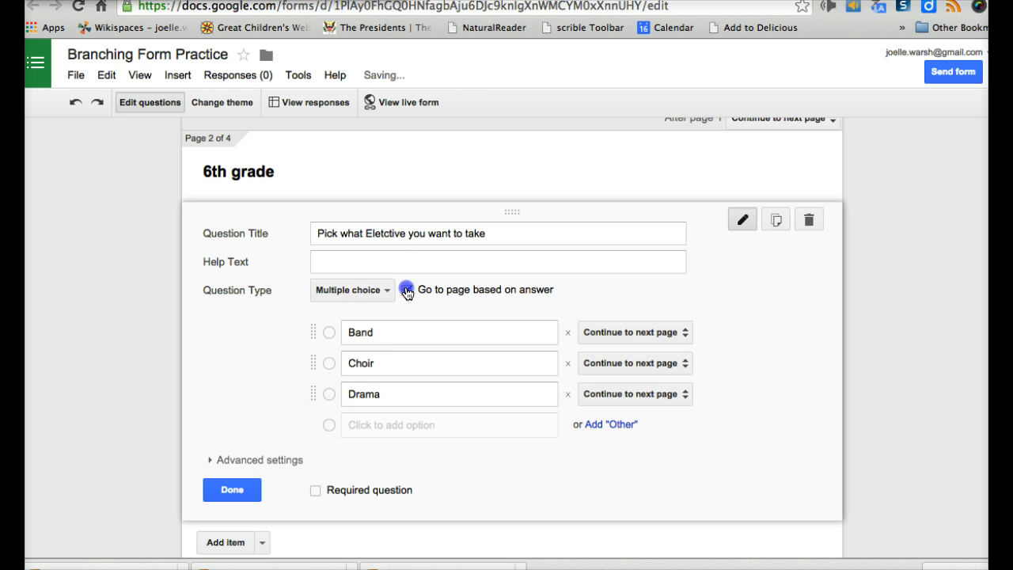
pyautogui.click(673, 331)
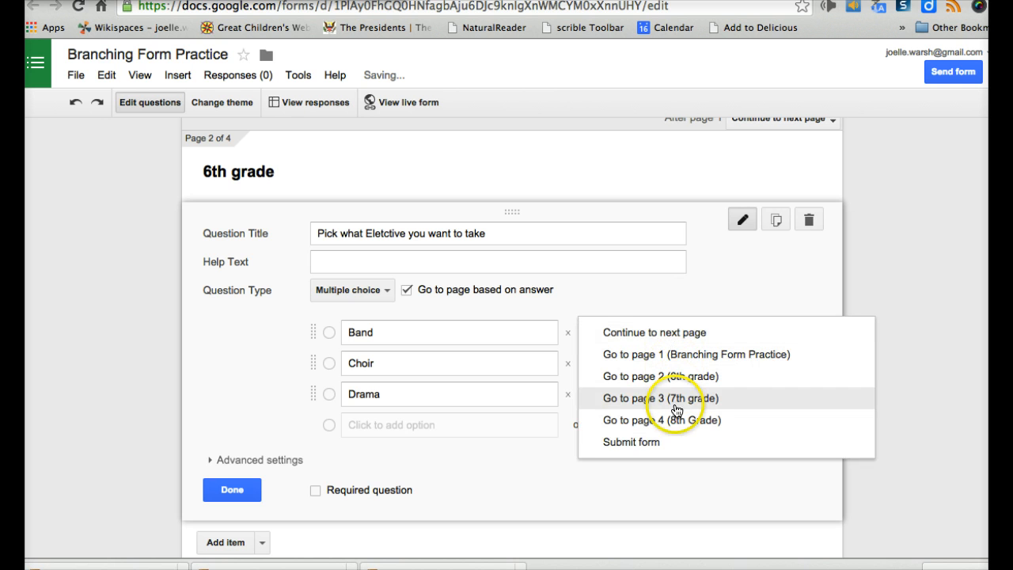
pyautogui.click(235, 493)
# Add a page break below the elective question and title the new page "Band"
pyautogui.click(261, 330)
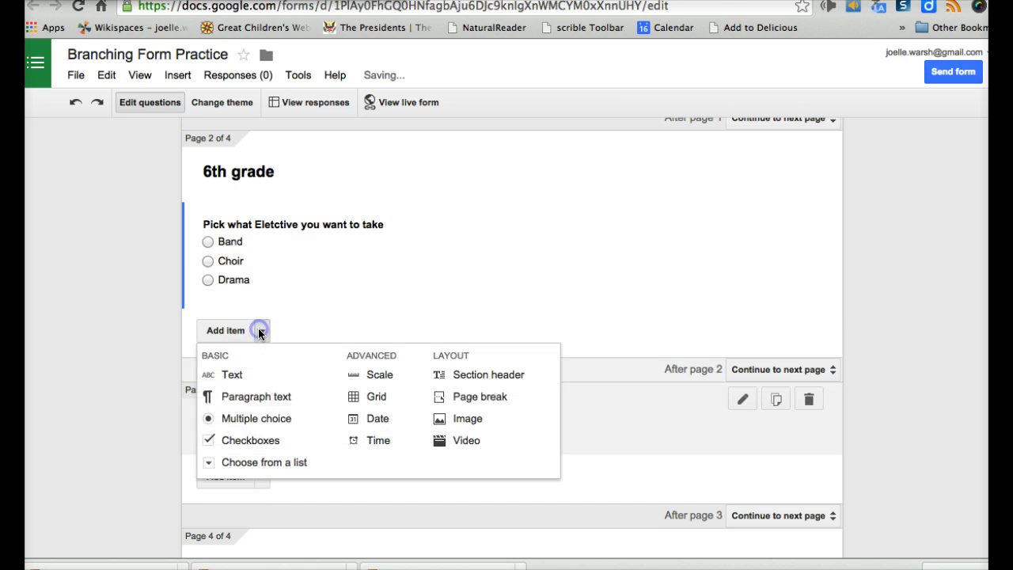
pyautogui.click(461, 402)
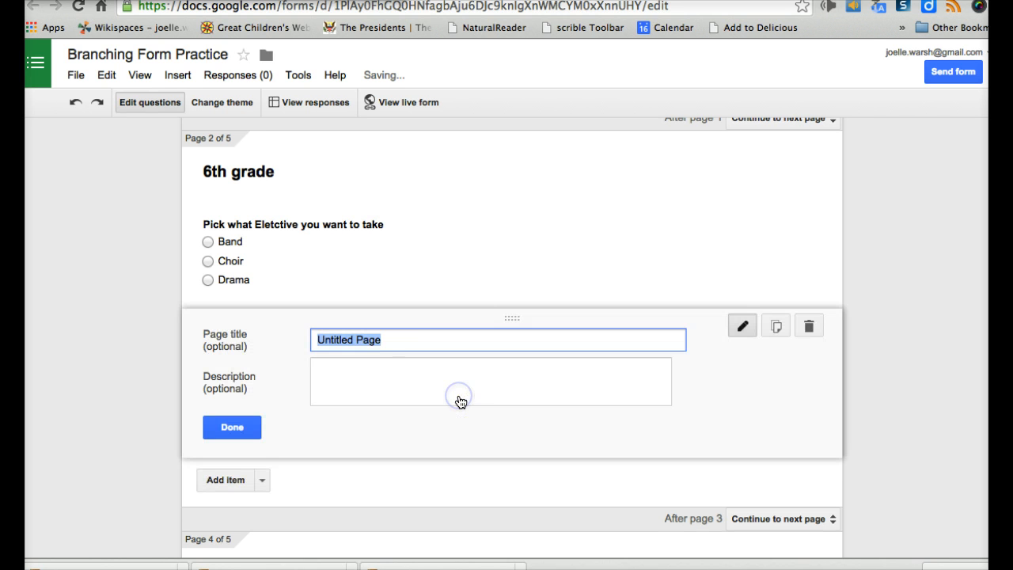
pyautogui.write('Band')
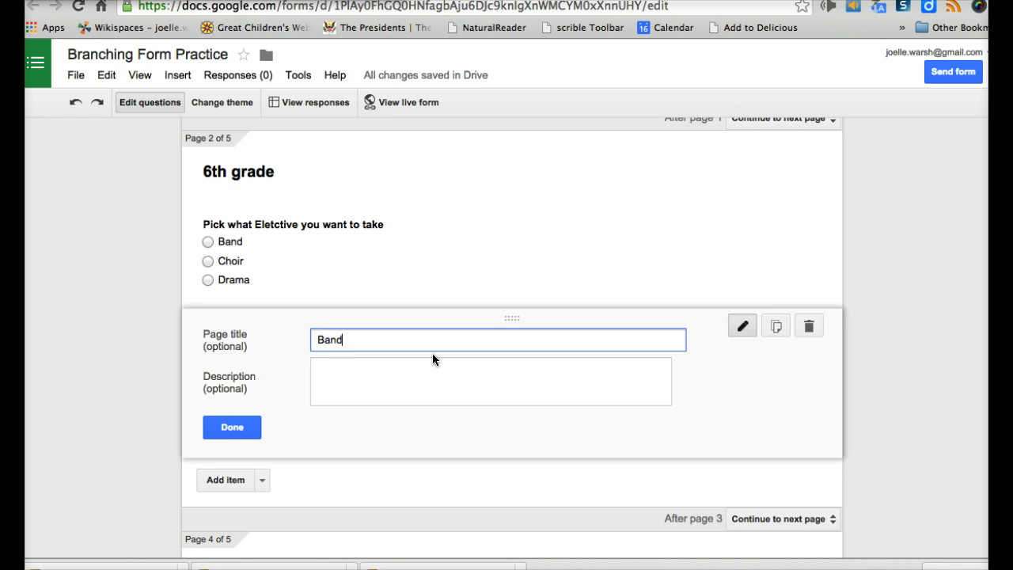
pyautogui.click(234, 426)
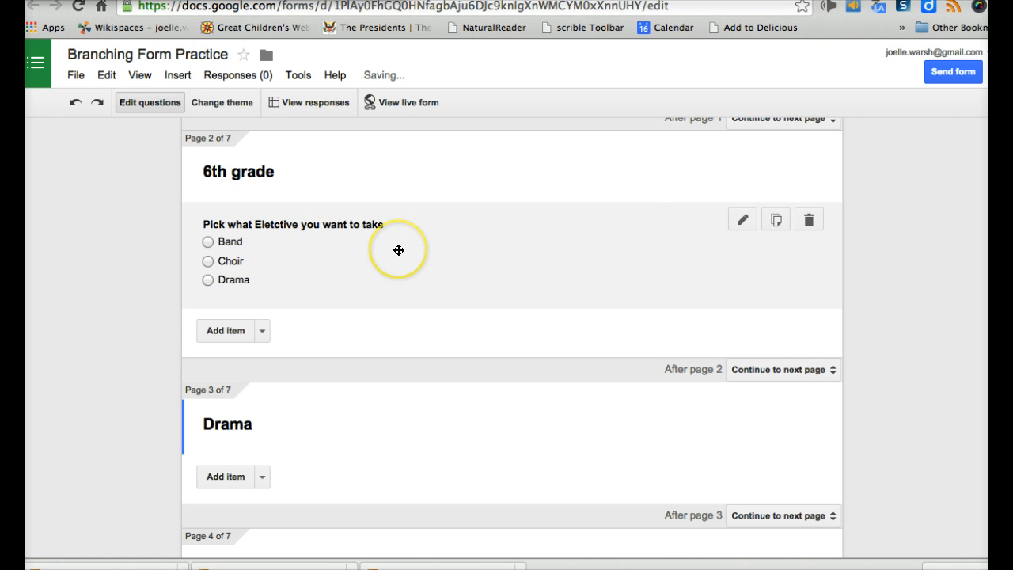
# Route the elective answers Band to page 5 (Band), Choir to page 4 (Choir) and Drama to page 3 (Drama), and finish editing
pyautogui.click(741, 219)
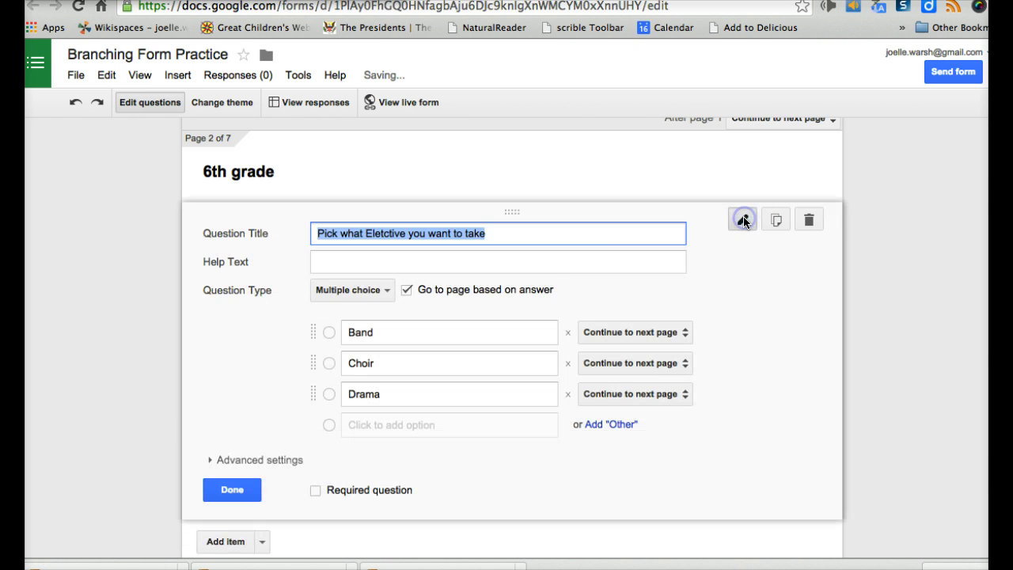
pyautogui.click(684, 333)
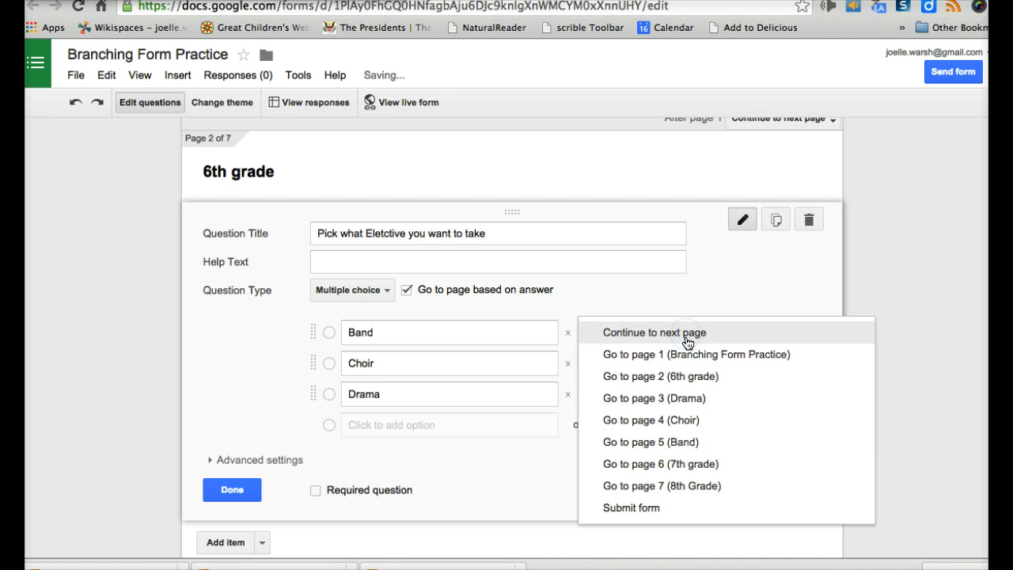
pyautogui.click(700, 441)
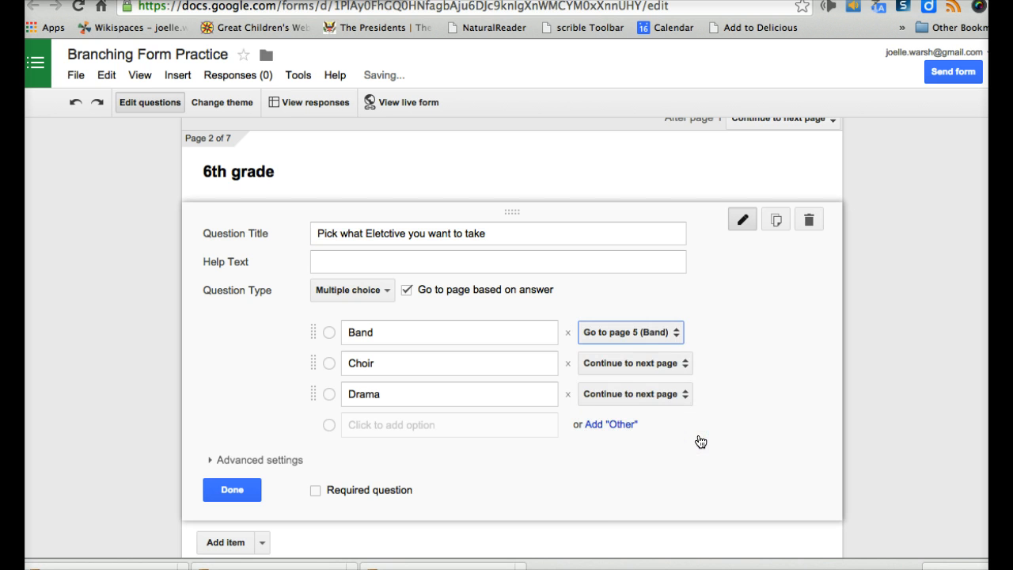
pyautogui.click(684, 365)
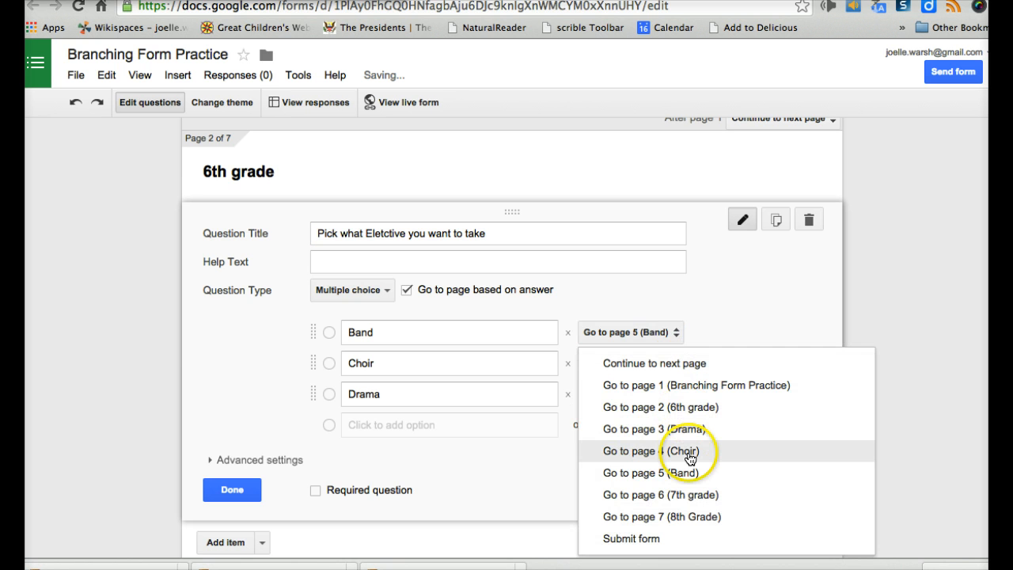
pyautogui.click(689, 454)
pyautogui.click(670, 393)
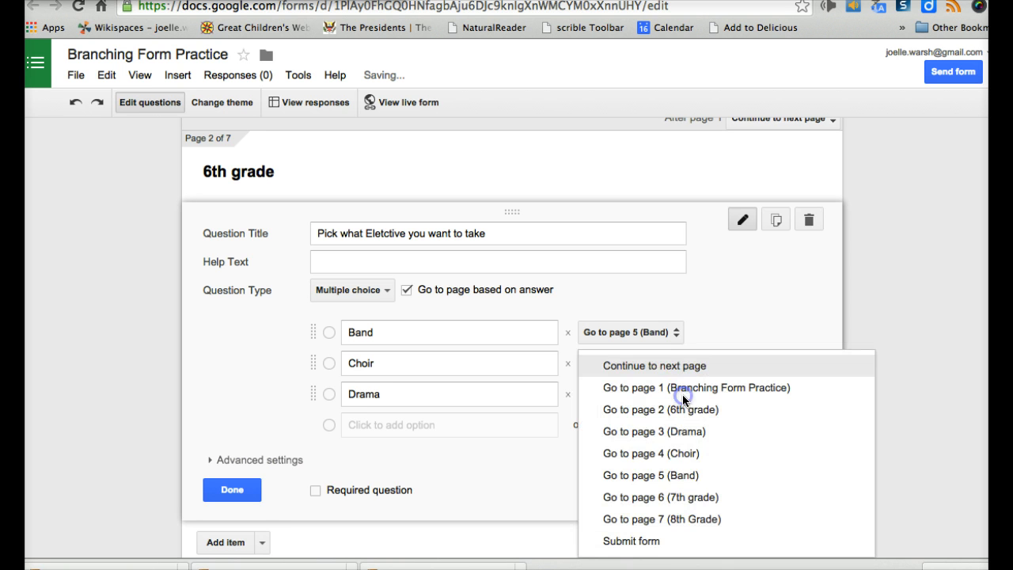
pyautogui.click(686, 431)
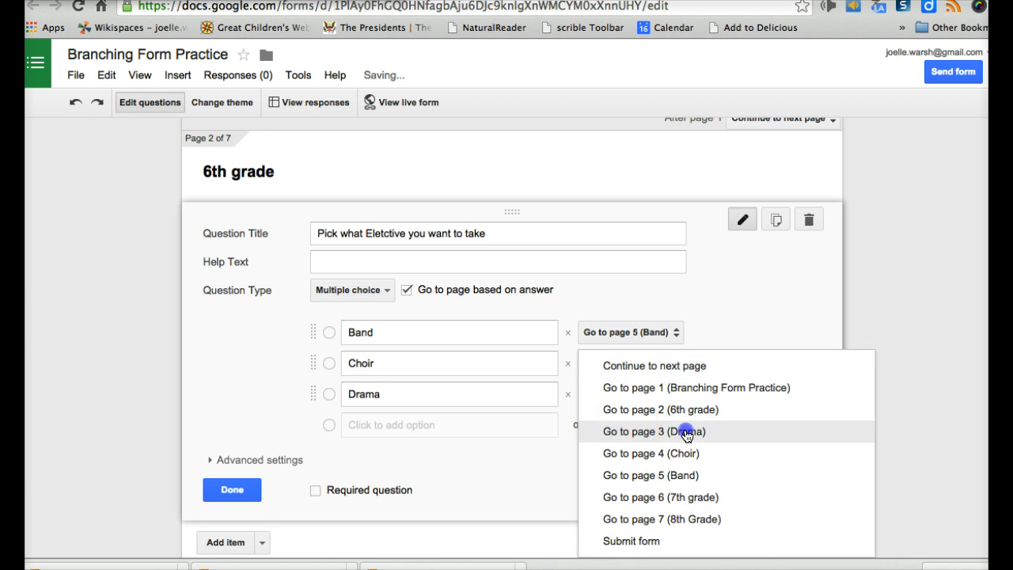
pyautogui.click(232, 491)
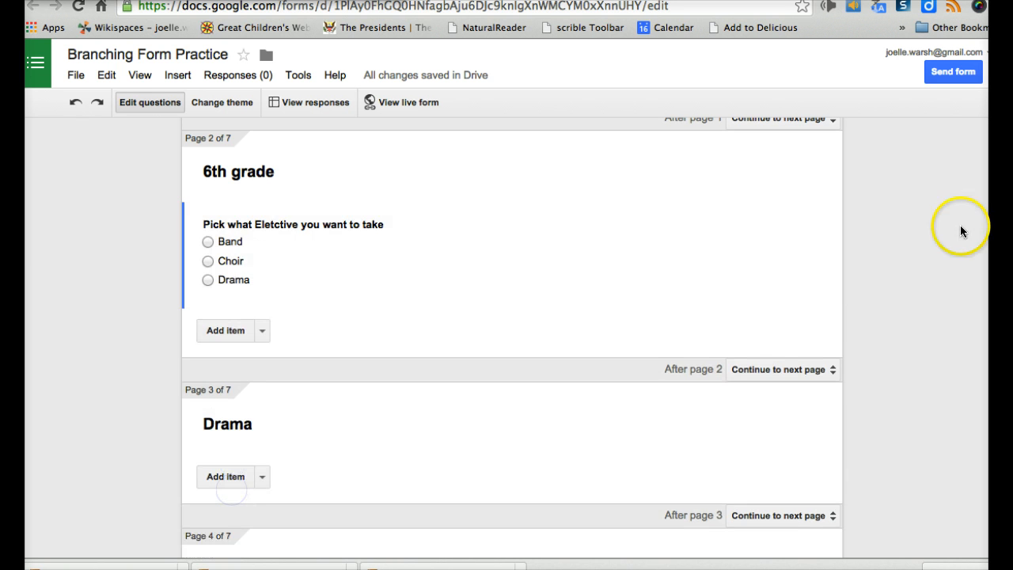
# Examine the item types that can be added to the Drama page
pyautogui.scroll(-3, 512, 340)
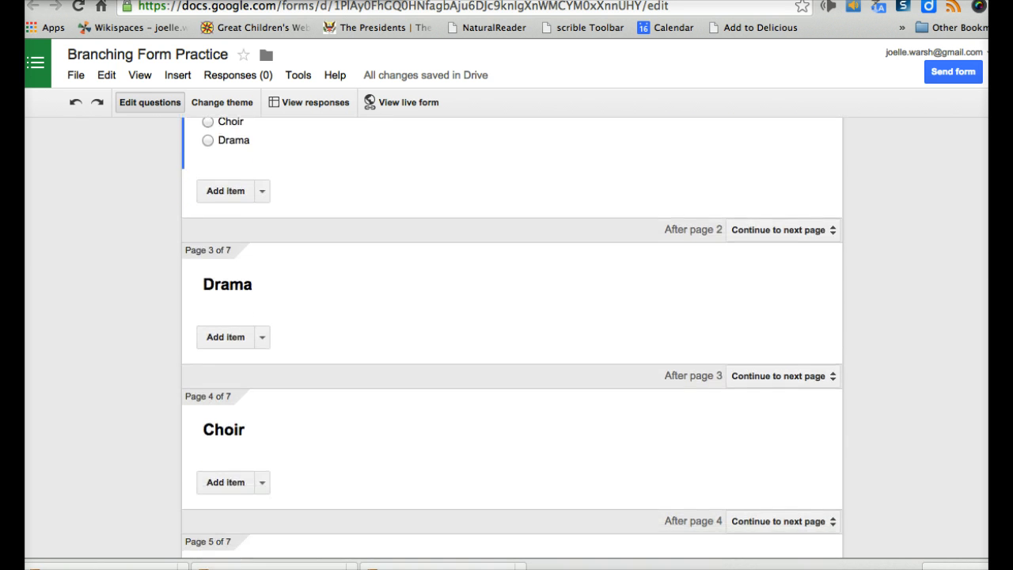
pyautogui.click(262, 338)
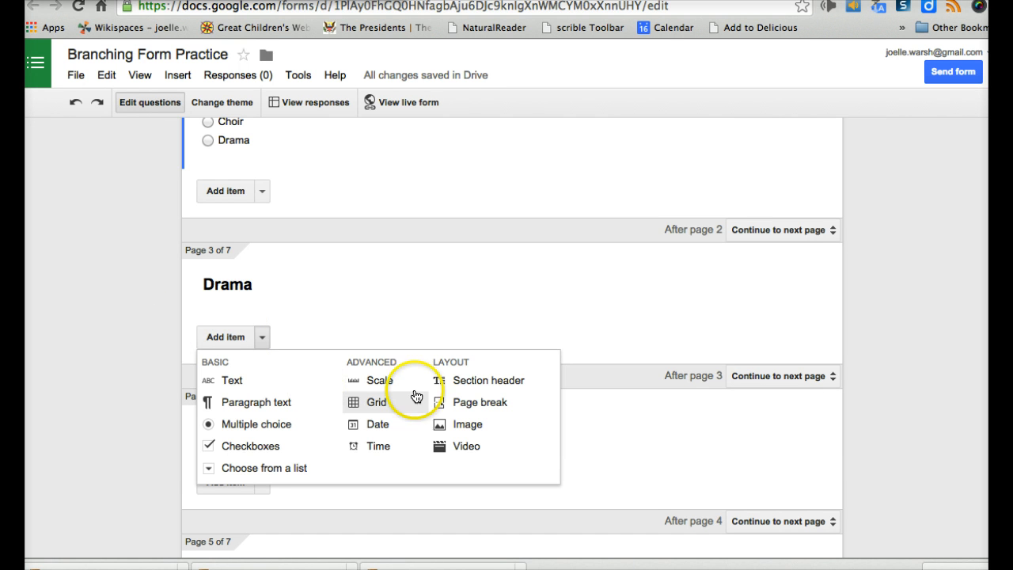
pyautogui.click(464, 306)
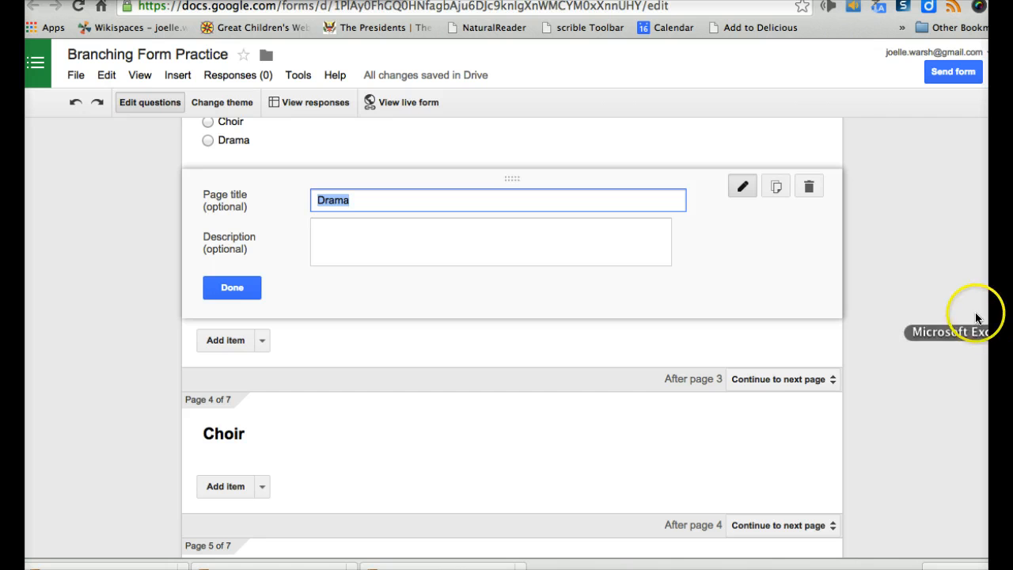
pyautogui.scroll(5, 513, 338)
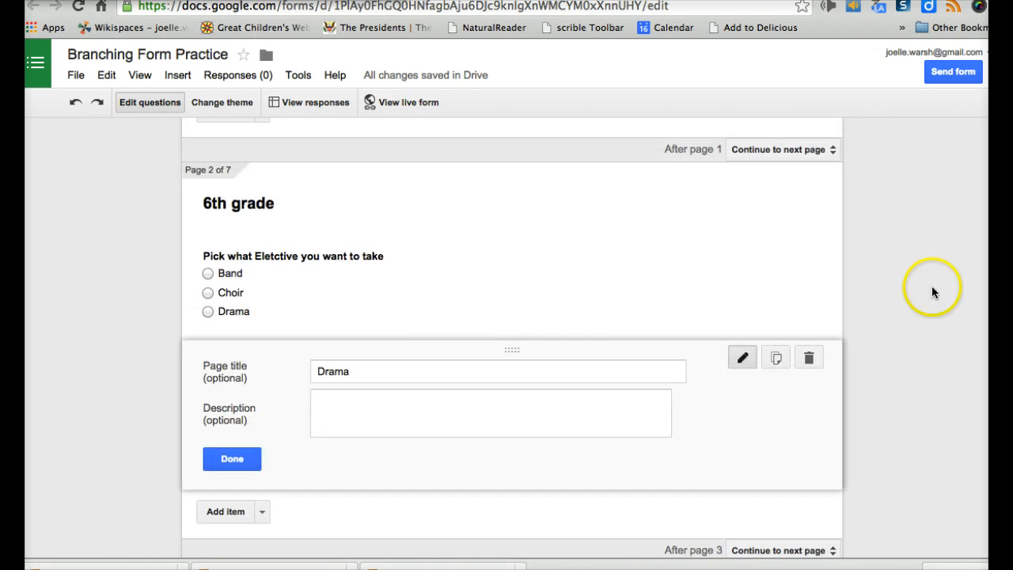
# Reopen the elective question on the 6th grade page and examine the destinations available for its answers
pyautogui.click(676, 287)
pyautogui.click(677, 364)
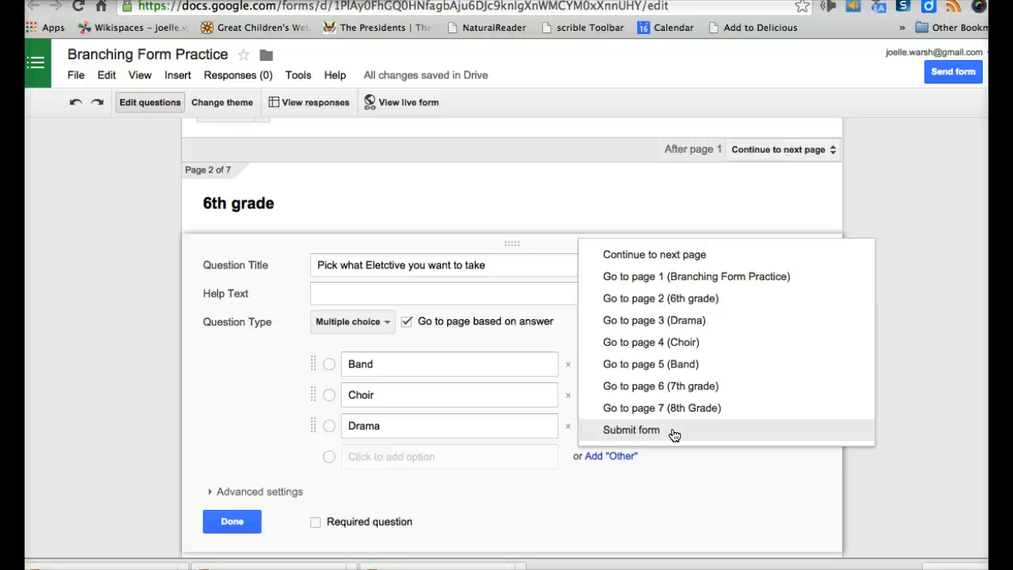
pyautogui.click(684, 498)
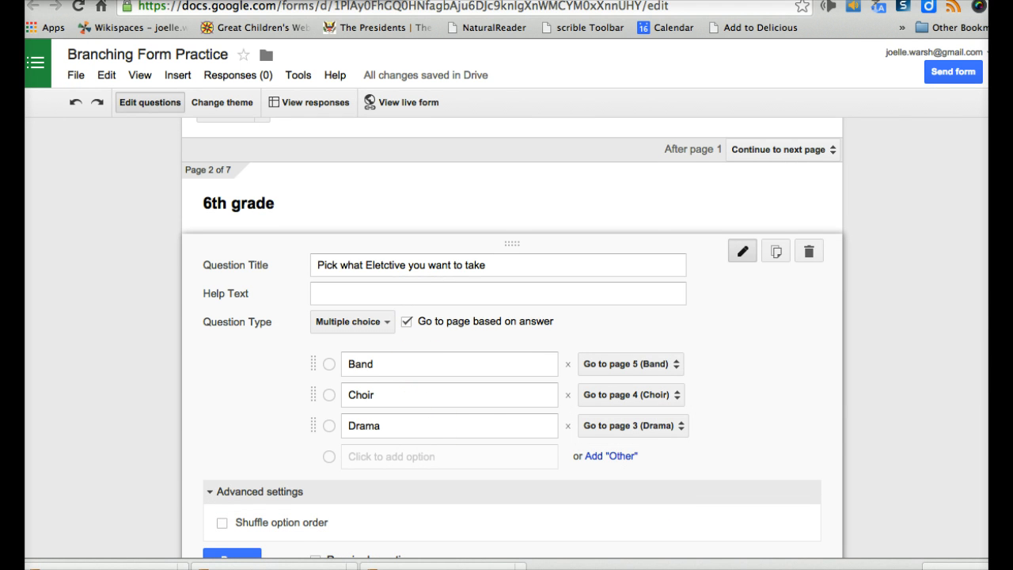
pyautogui.scroll(-5, 513, 337)
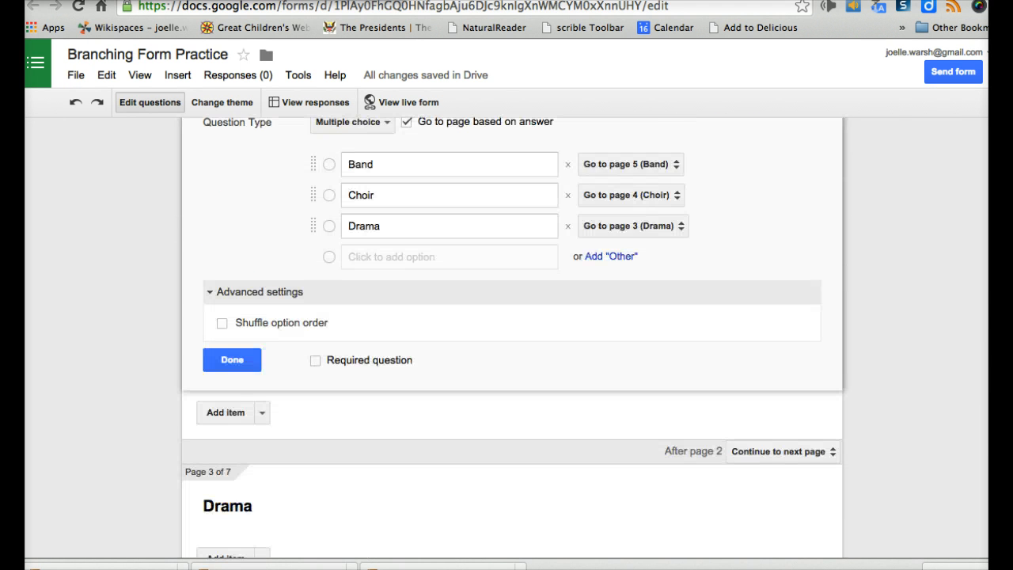
pyautogui.scroll(3, 513, 333)
pyautogui.scroll(-1, 513, 337)
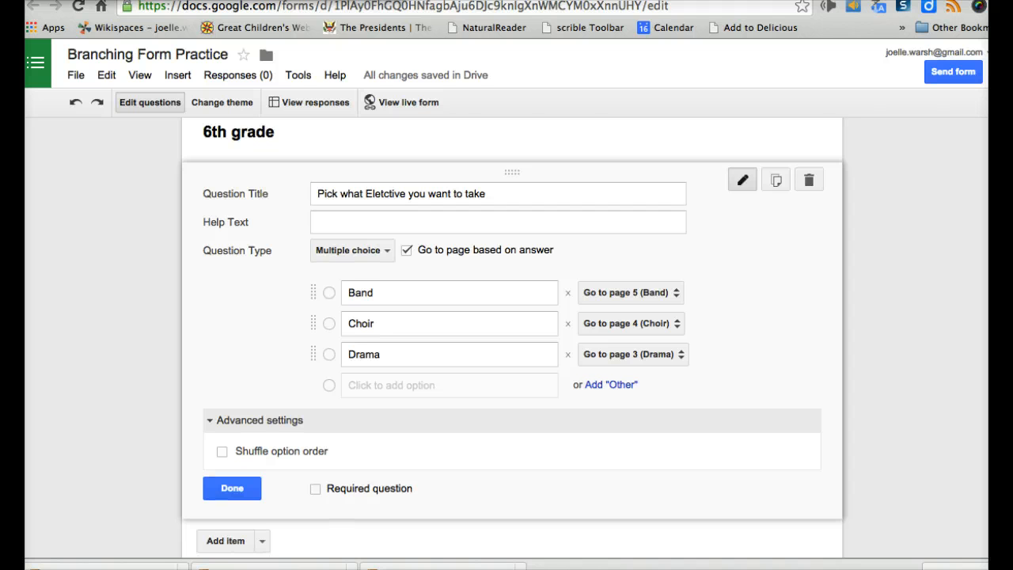
# Add a multiple choice question titled "Elective" to the 7th grade page
pyautogui.scroll(1, 513, 338)
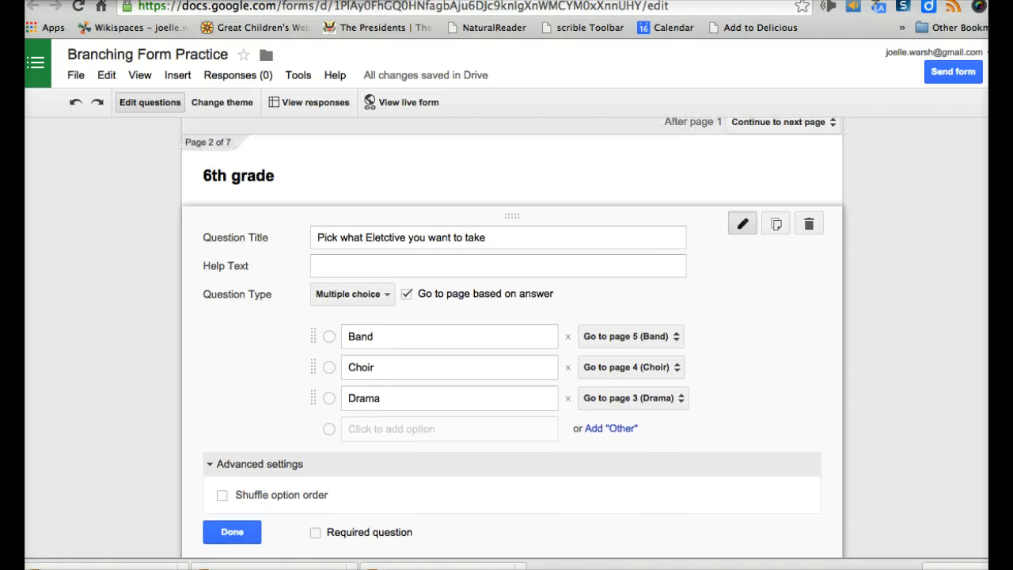
pyautogui.scroll(-6, 513, 337)
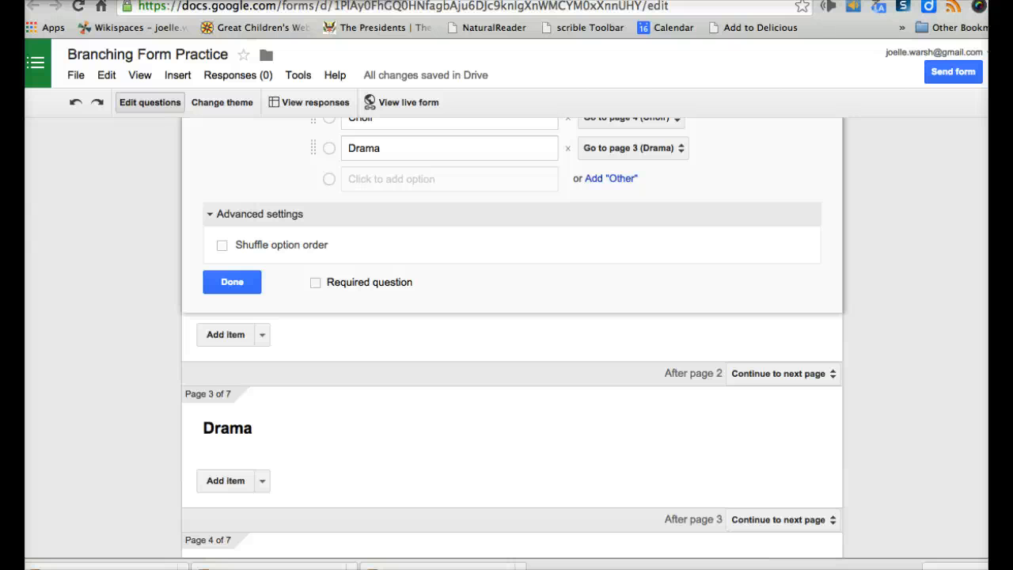
pyautogui.scroll(-6, 760, 327)
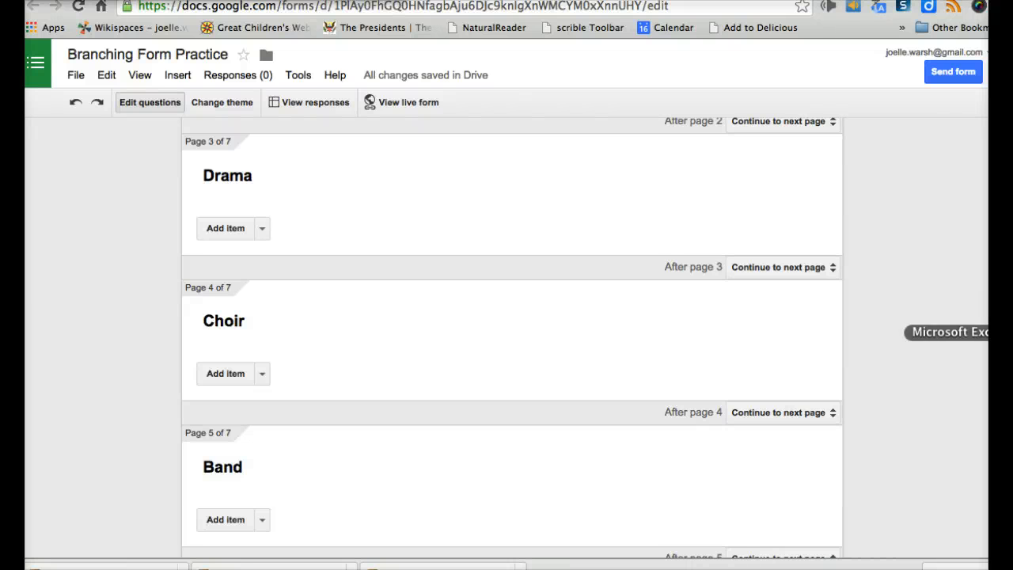
pyautogui.scroll(-3, 512, 338)
pyautogui.scroll(-2, 512, 339)
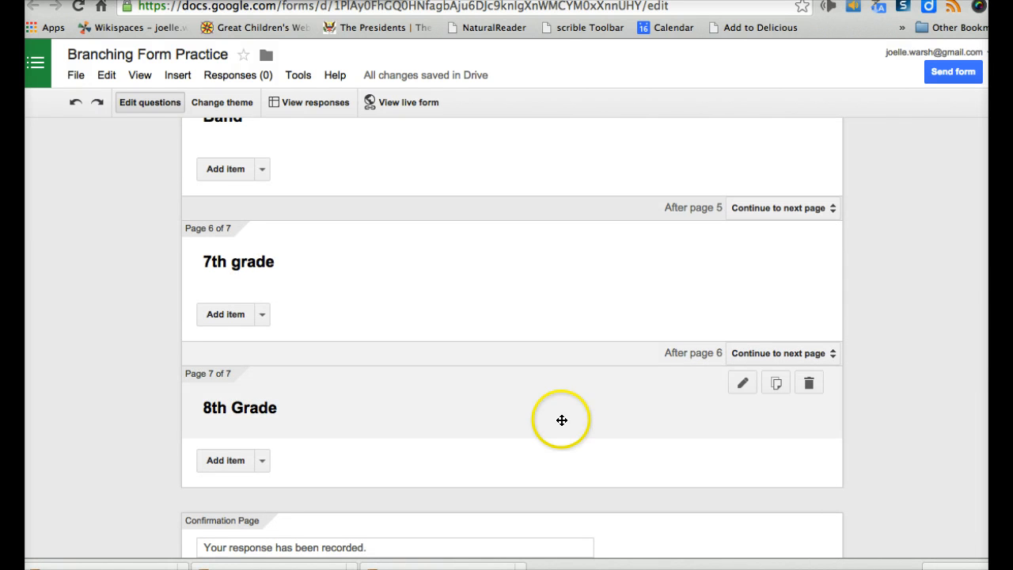
pyautogui.click(262, 314)
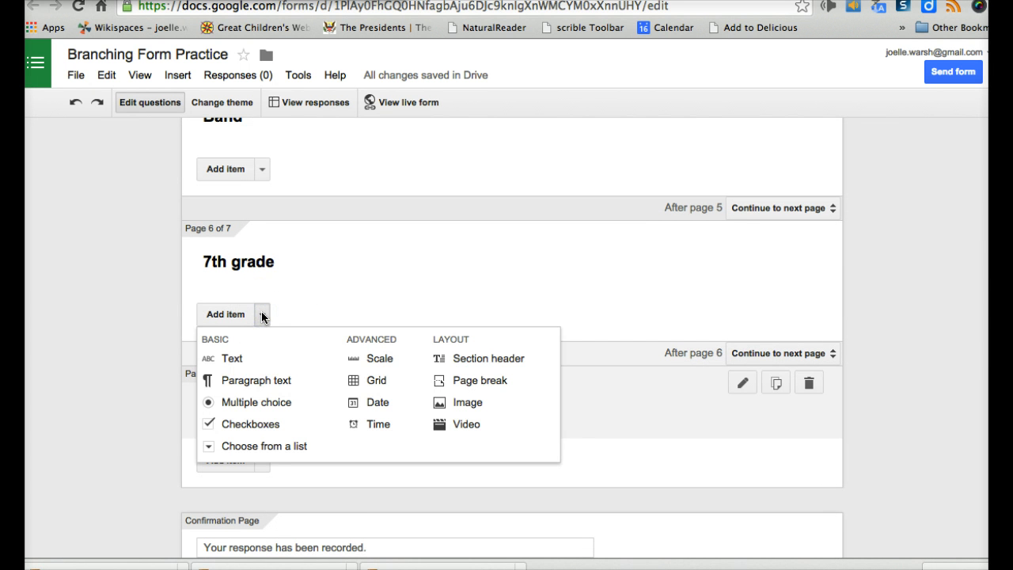
pyautogui.click(275, 405)
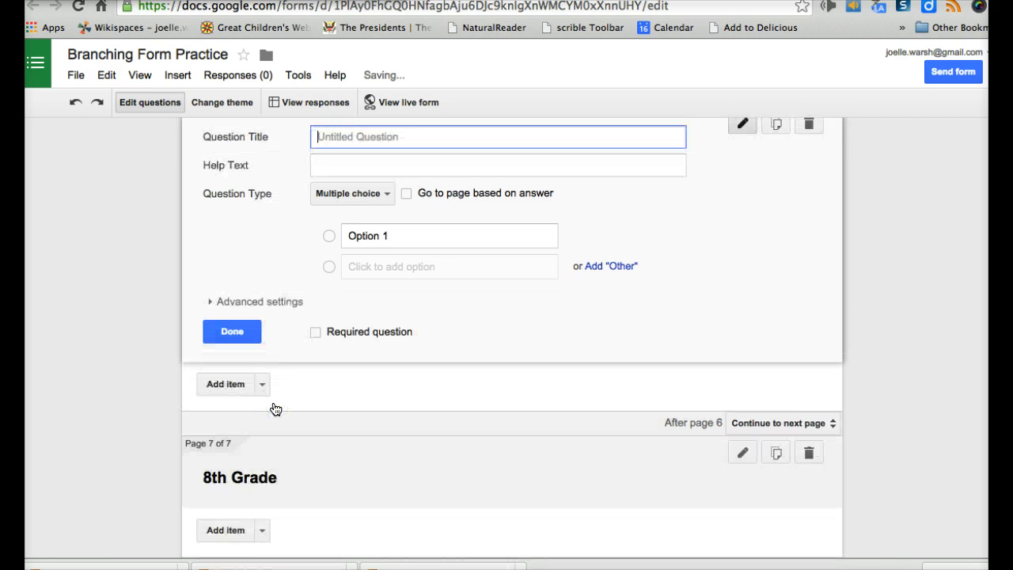
pyautogui.write('Ele')
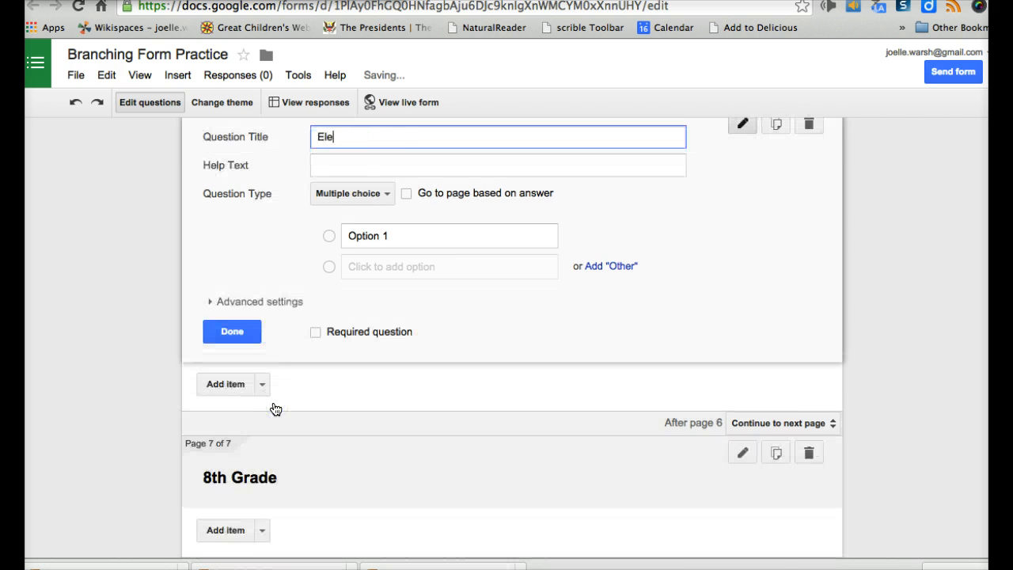
pyautogui.write('ctive')
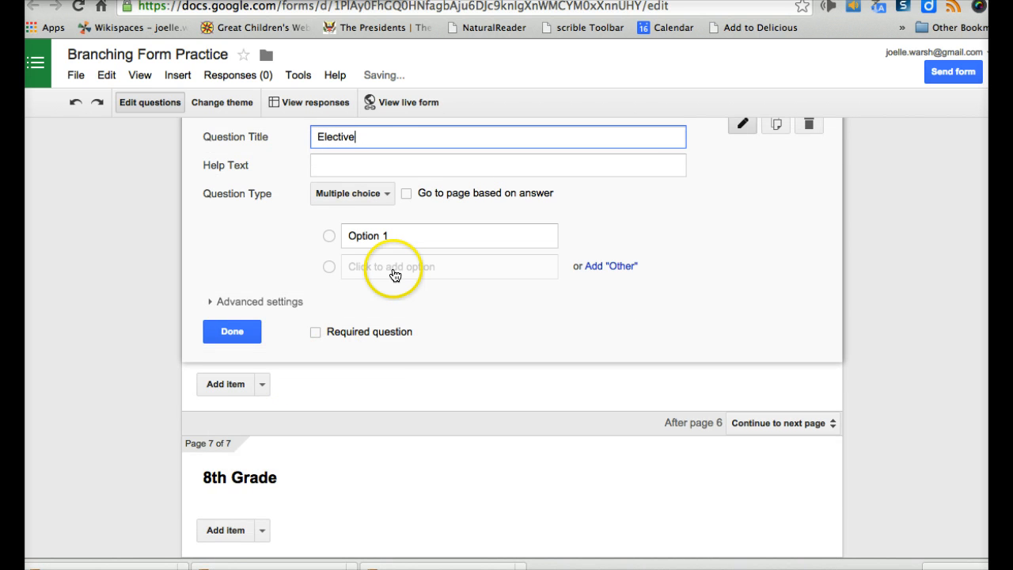
# Enter Band, Choir and Drama as the answer options of the 7th grade Elective question
pyautogui.click(385, 235)
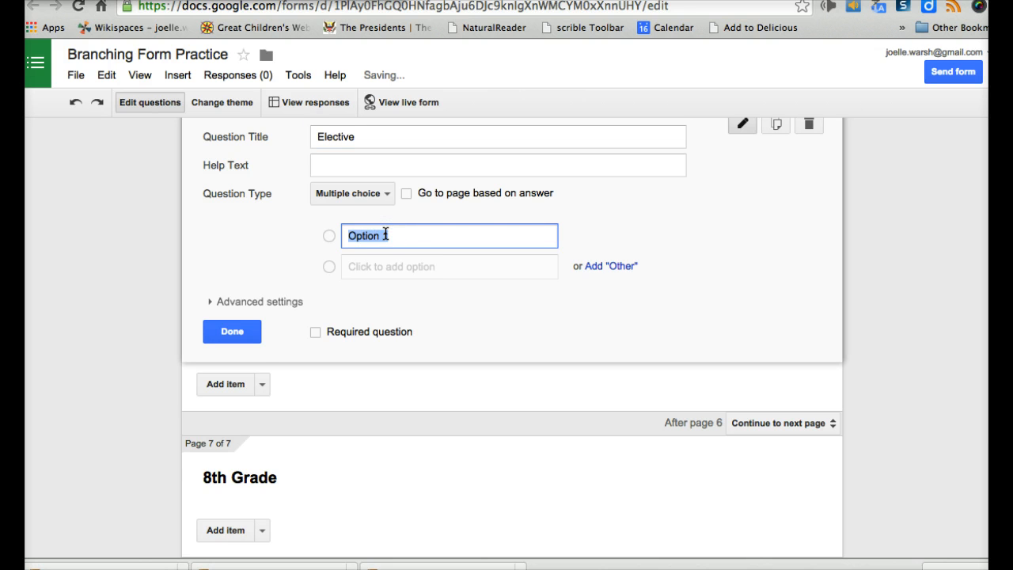
pyautogui.write('Band')
pyautogui.click(389, 266)
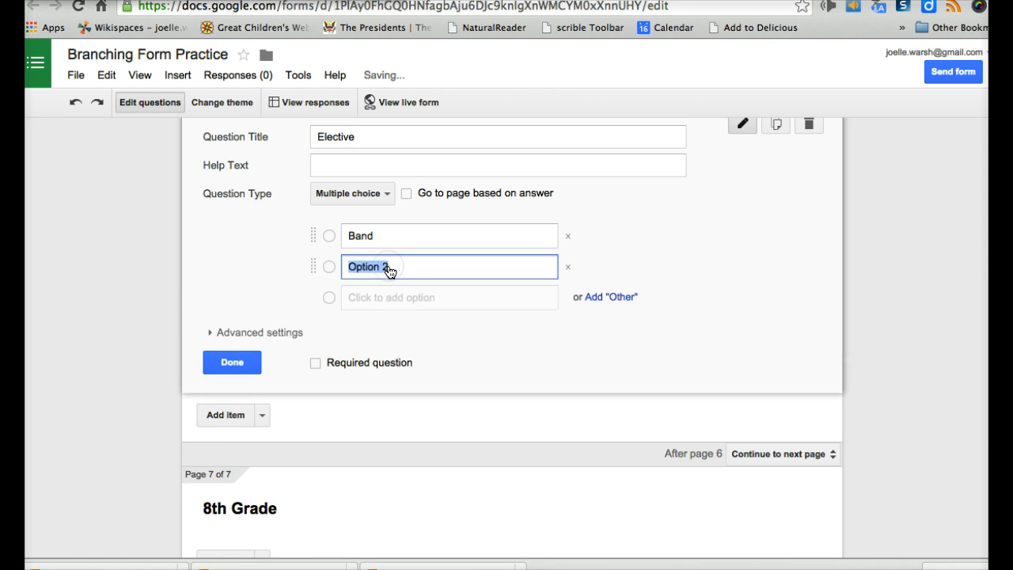
pyautogui.write('Choir')
pyautogui.click(388, 296)
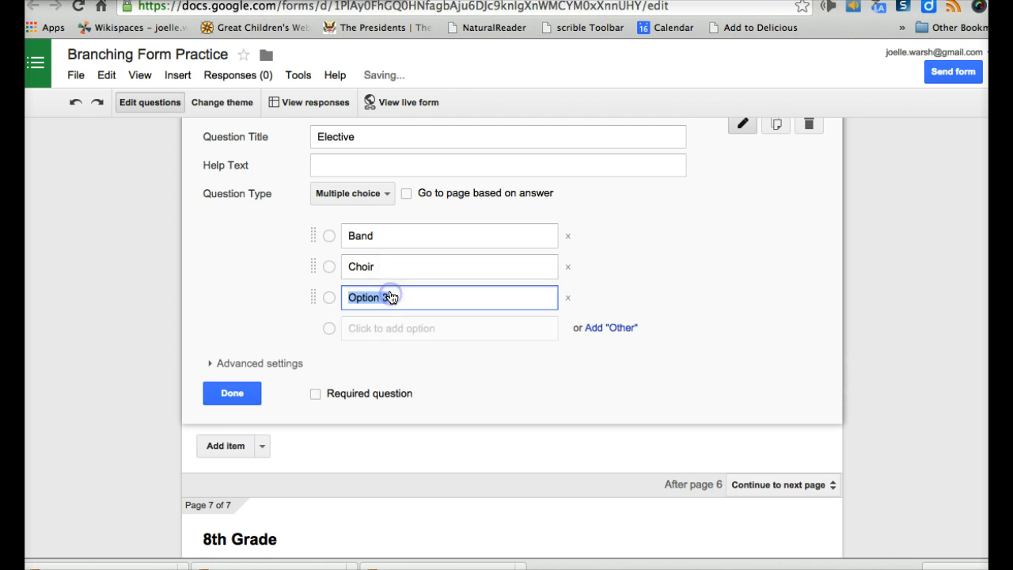
pyautogui.write('Drama')
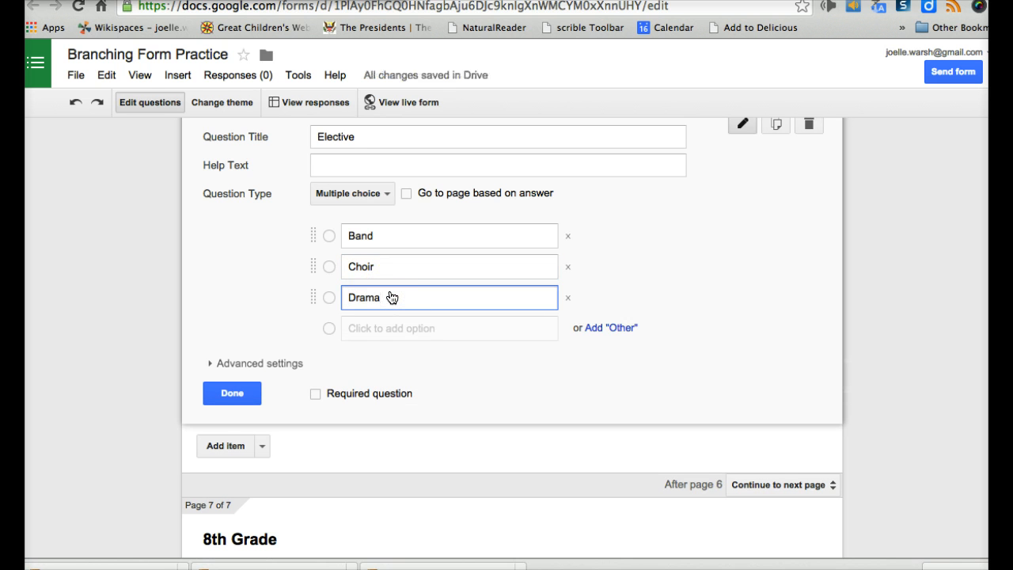
# Enable page routing by answer and send Band to page 5 (Band), Choir to page 4 (Choir) and Drama to page 3 (Drama)
pyautogui.click(406, 194)
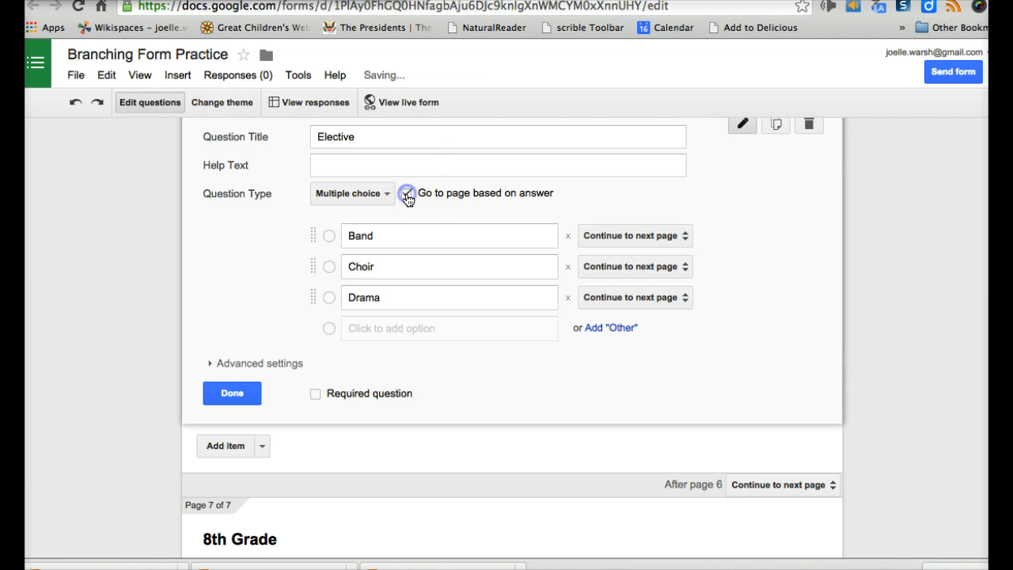
pyautogui.click(685, 236)
pyautogui.click(676, 345)
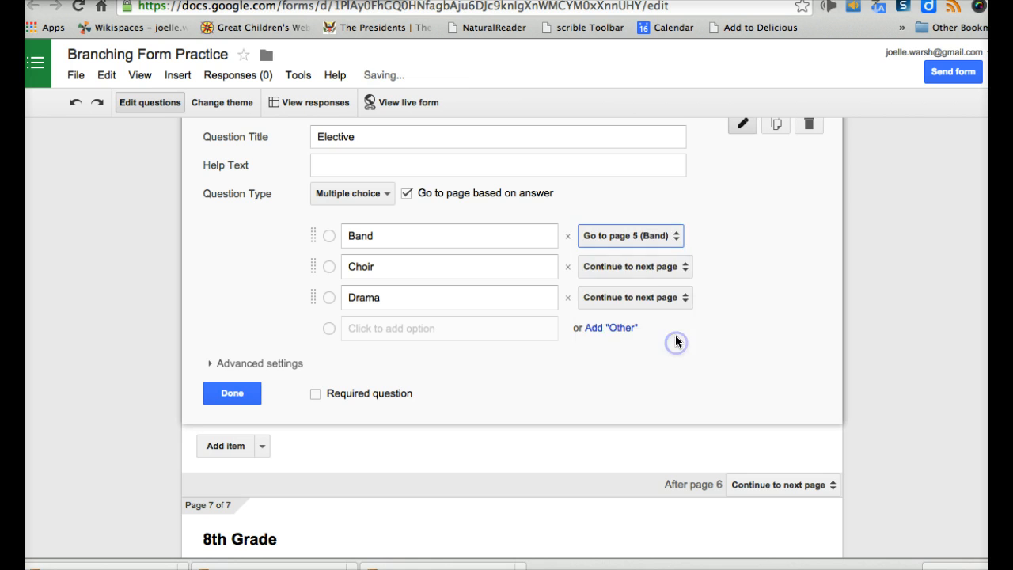
pyautogui.click(686, 268)
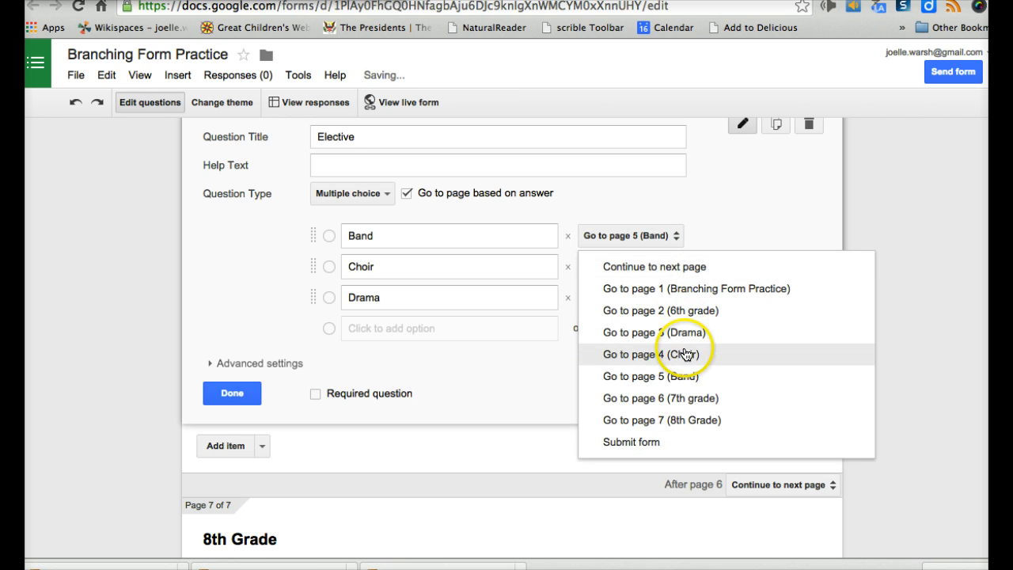
pyautogui.click(684, 353)
pyautogui.click(685, 298)
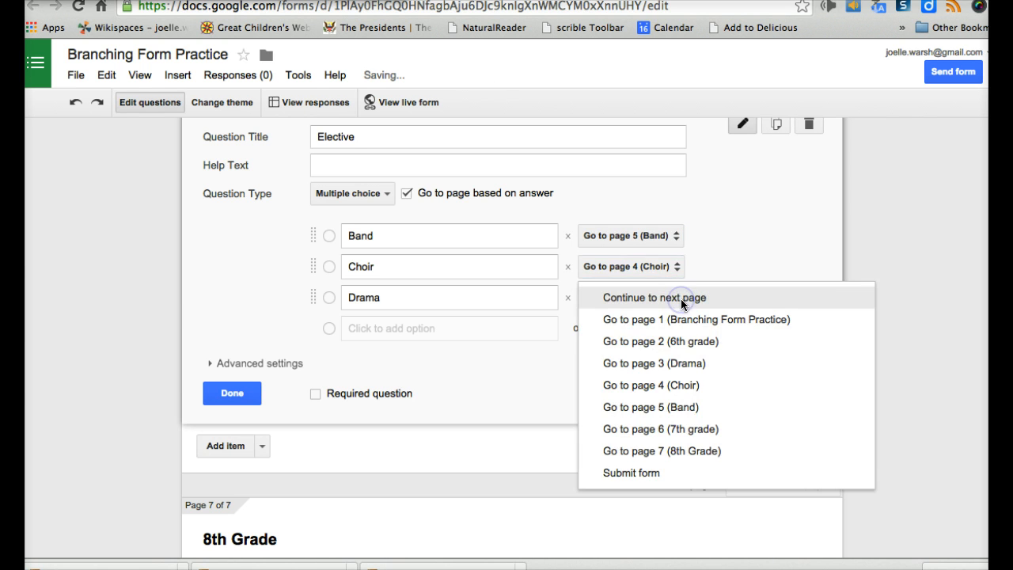
pyautogui.click(685, 363)
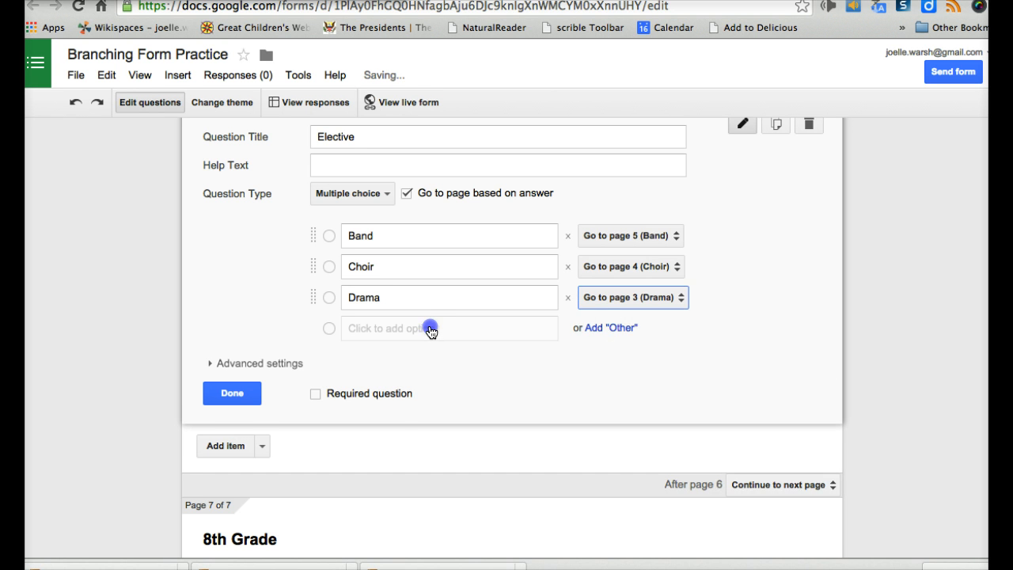
# Add "Computer Programming" as a fourth answer option, leaving its destination at Continue to next page
pyautogui.click(430, 329)
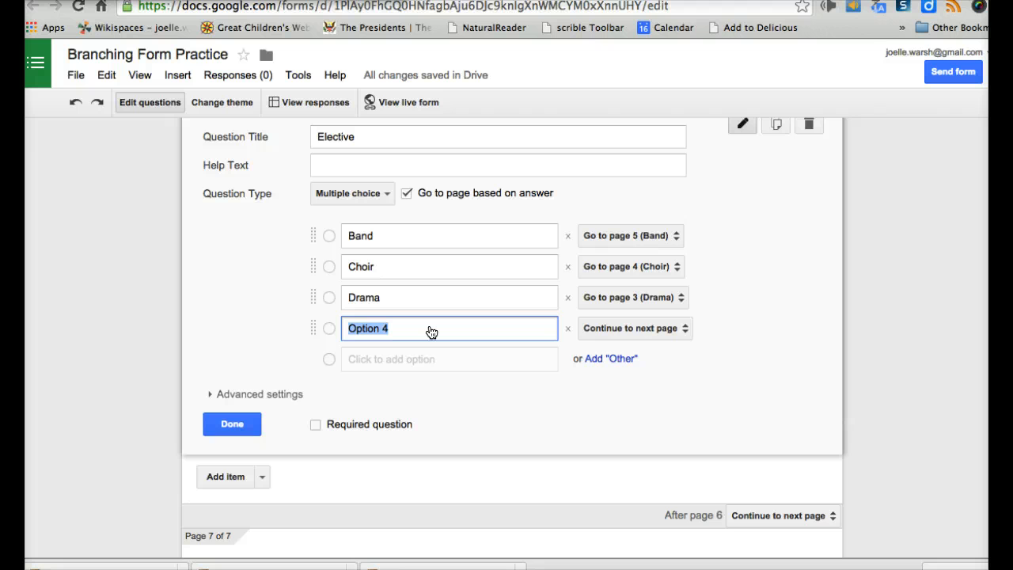
pyautogui.write('Compuyter')
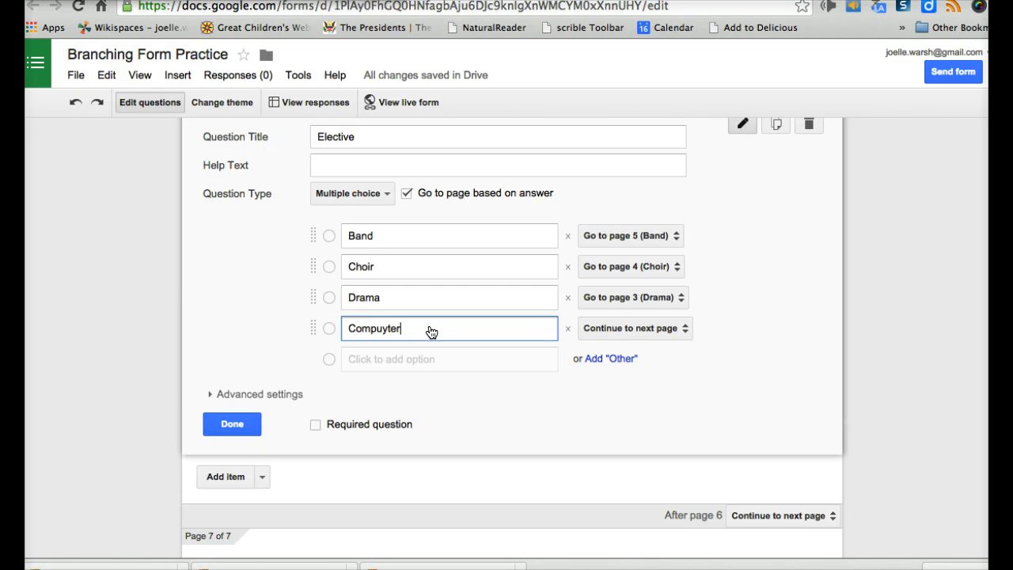
pyautogui.press('BackSpace')
pyautogui.press('BackSpace')
pyautogui.press('BackSpace')
pyautogui.press('BackSpace')
pyautogui.write('ter Programmi')
pyautogui.click(485, 325)
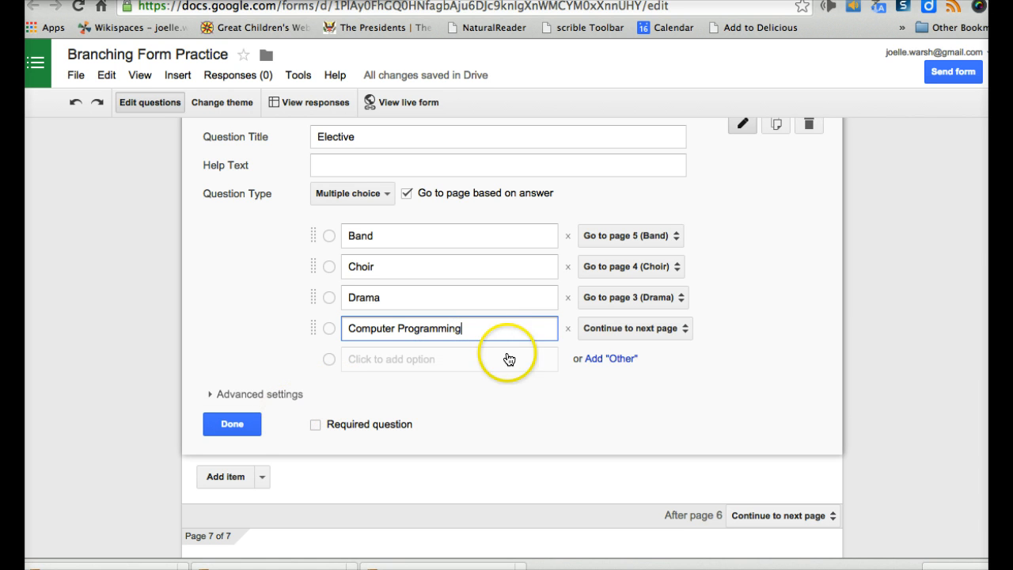
pyautogui.click(599, 328)
pyautogui.click(599, 328)
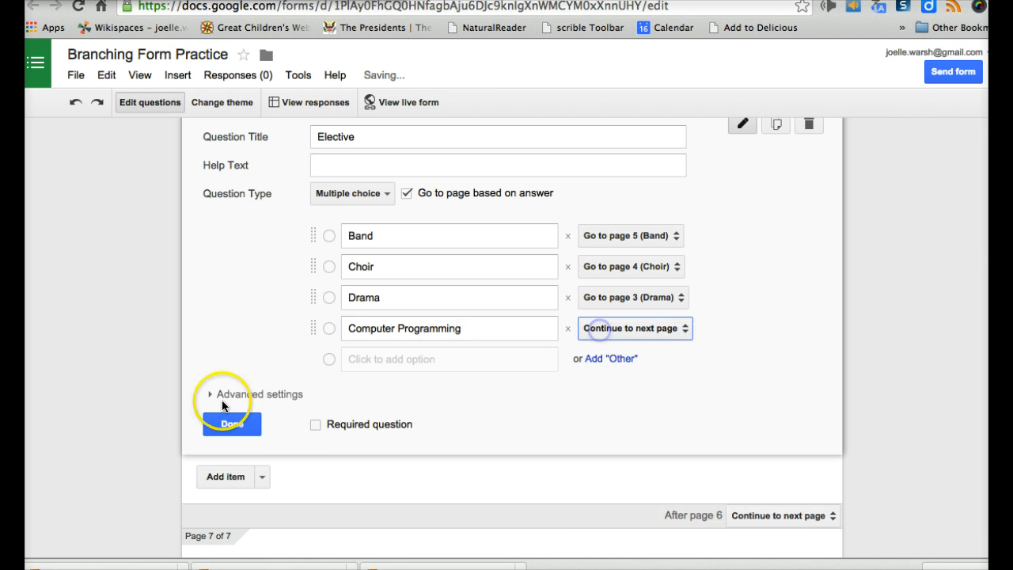
# Add a page break below the 7th grade Elective question and title the new page "Computer Programming"
pyautogui.click(260, 478)
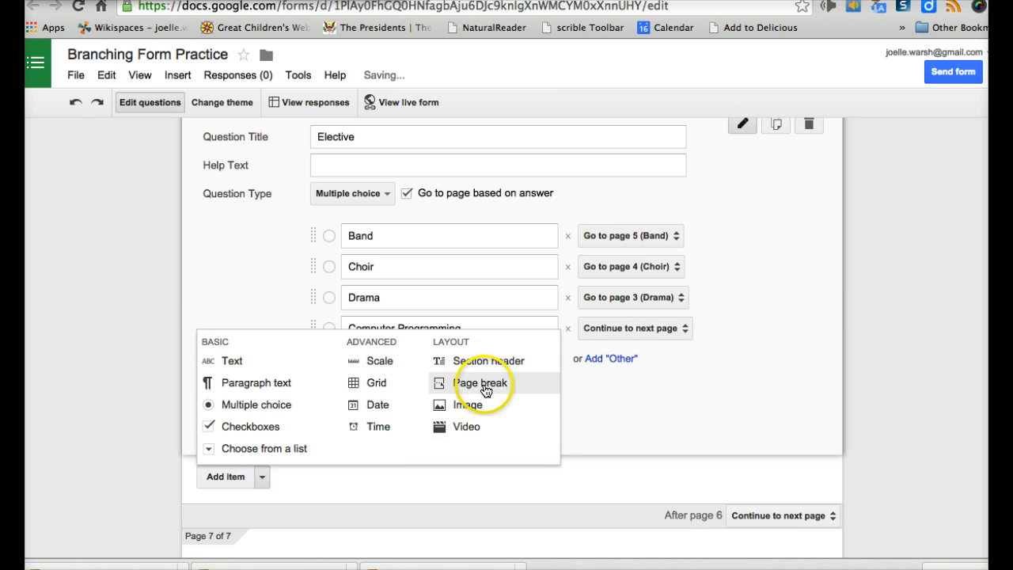
pyautogui.click(478, 383)
pyautogui.write('COmp')
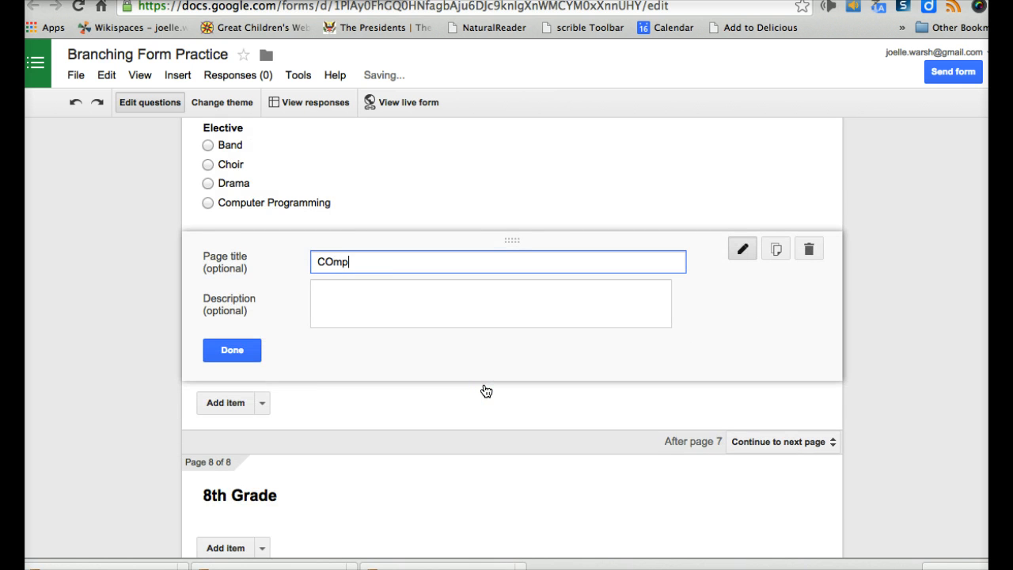
pyautogui.write('uter Programmin')
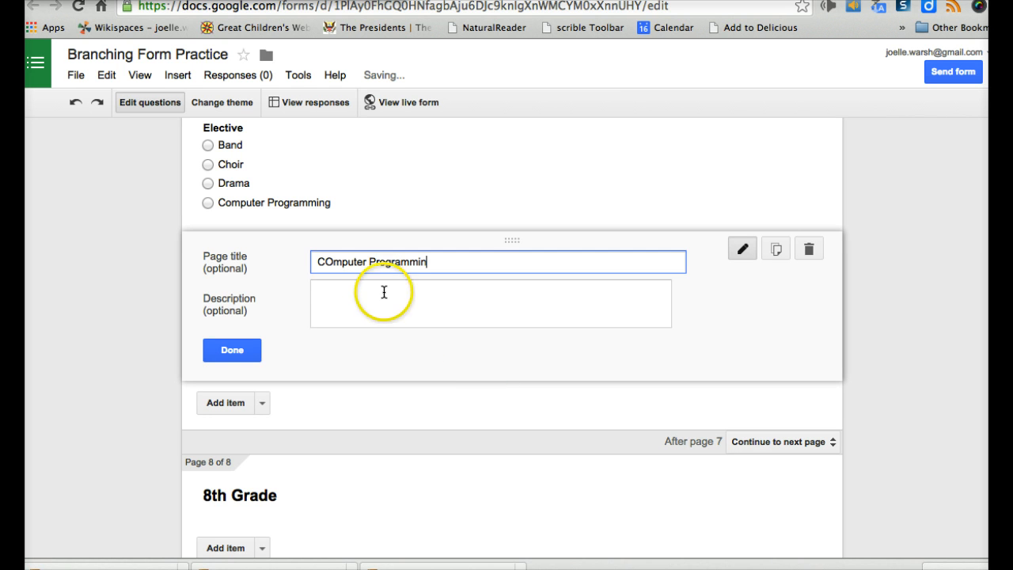
pyautogui.click(332, 261)
pyautogui.press('BackSpace')
pyautogui.write('o')
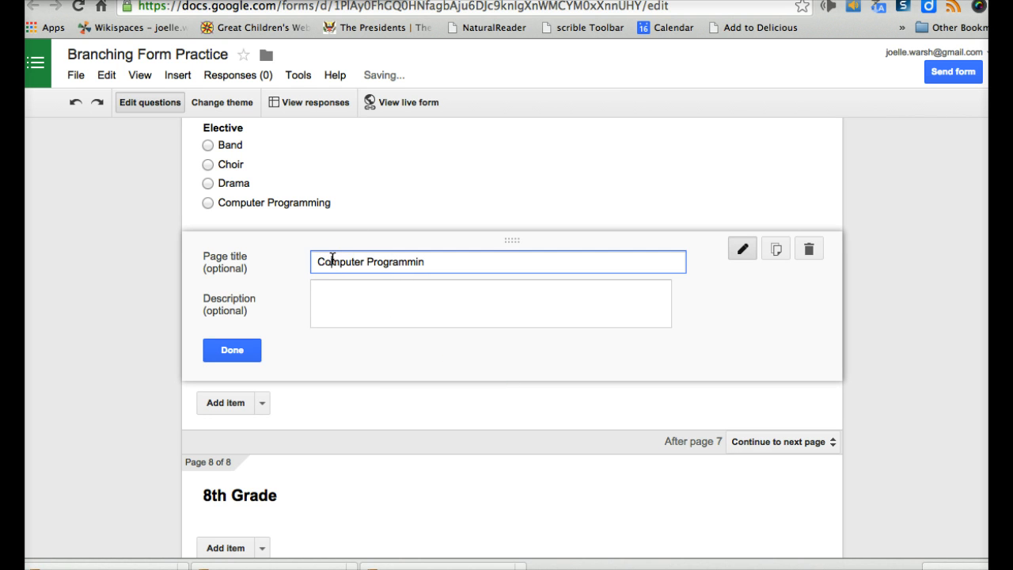
pyautogui.click(238, 351)
pyautogui.click(335, 351)
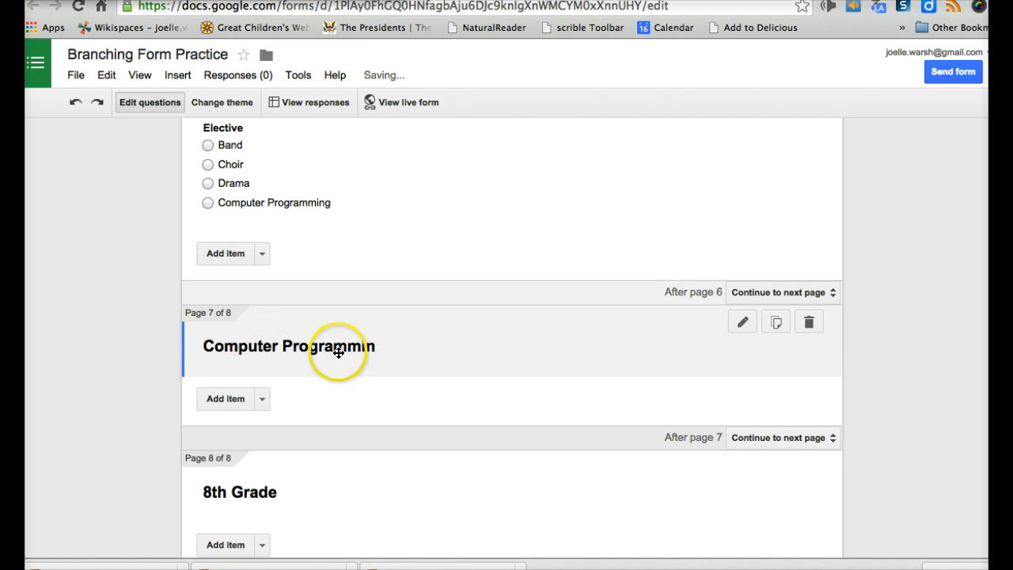
pyautogui.click(467, 260)
pyautogui.write('g')
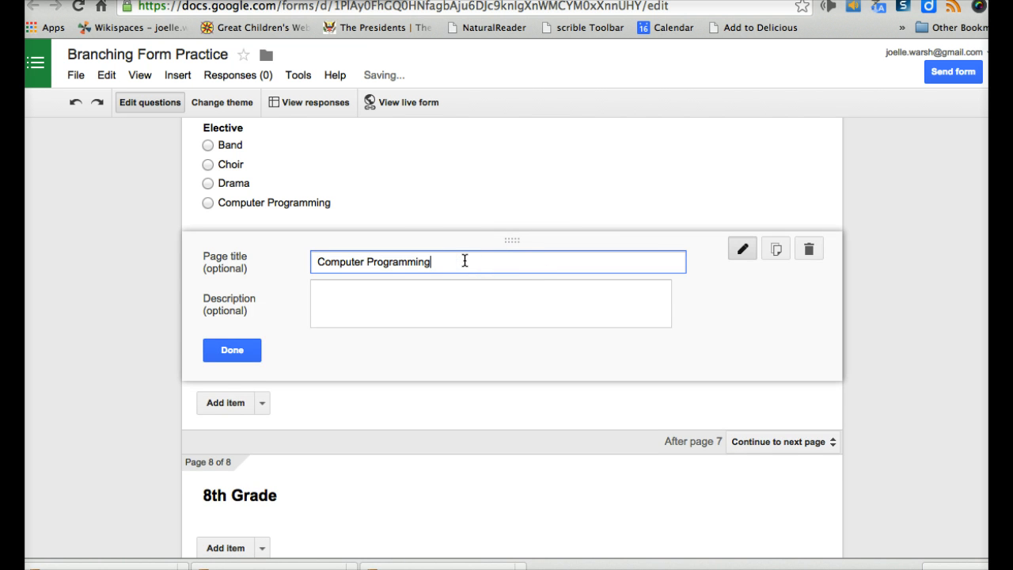
pyautogui.click(231, 350)
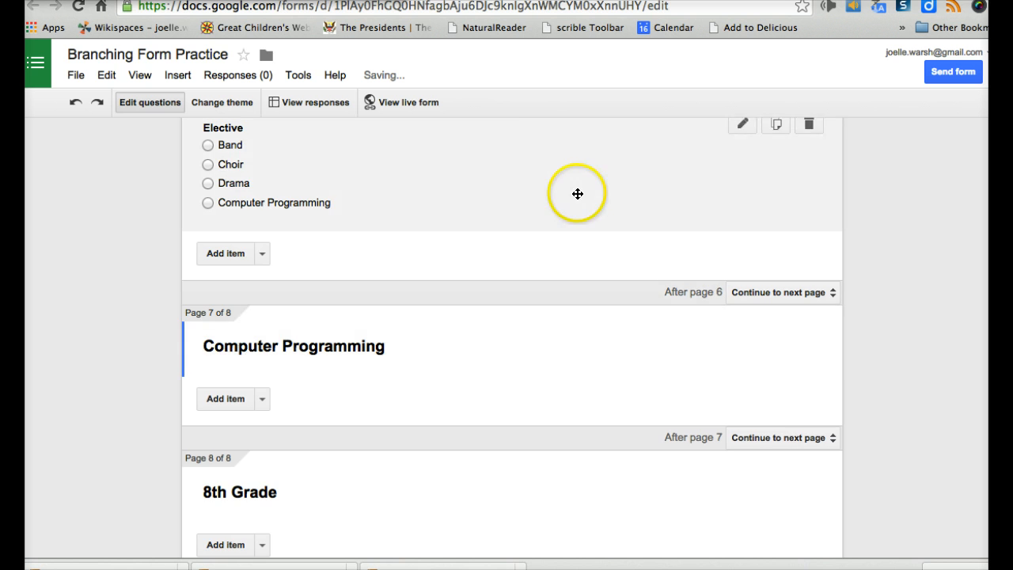
# Route the Computer Programming answer of the 7th grade Elective question to page 7 (Computer Programming) and finish editing
pyautogui.click(577, 194)
pyautogui.click(669, 340)
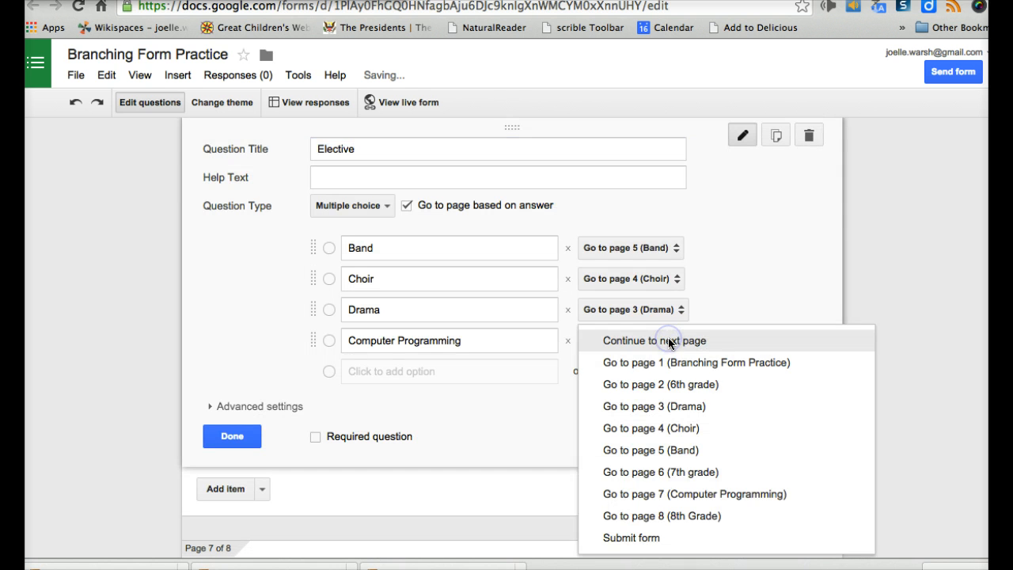
pyautogui.click(688, 491)
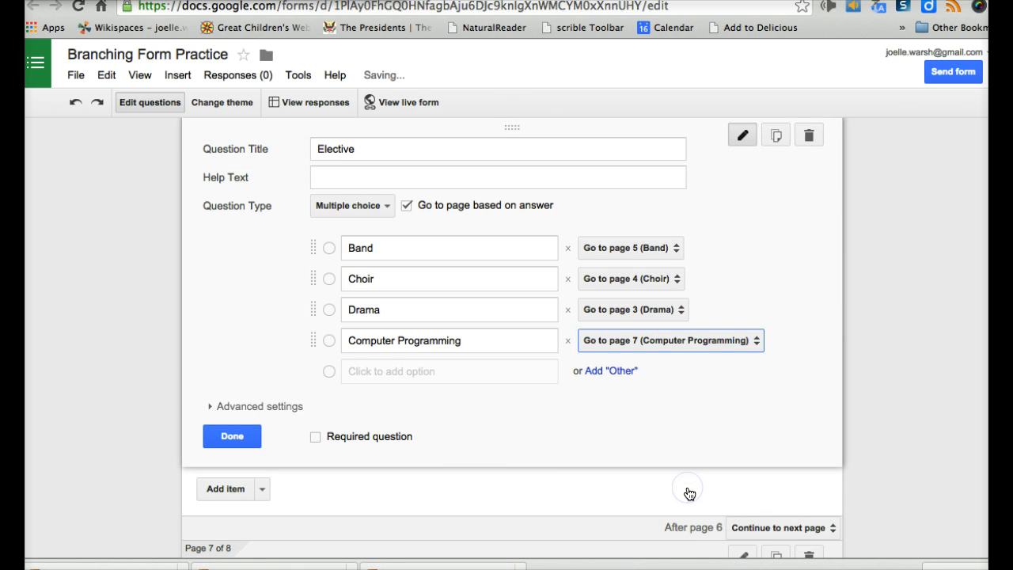
pyautogui.click(236, 436)
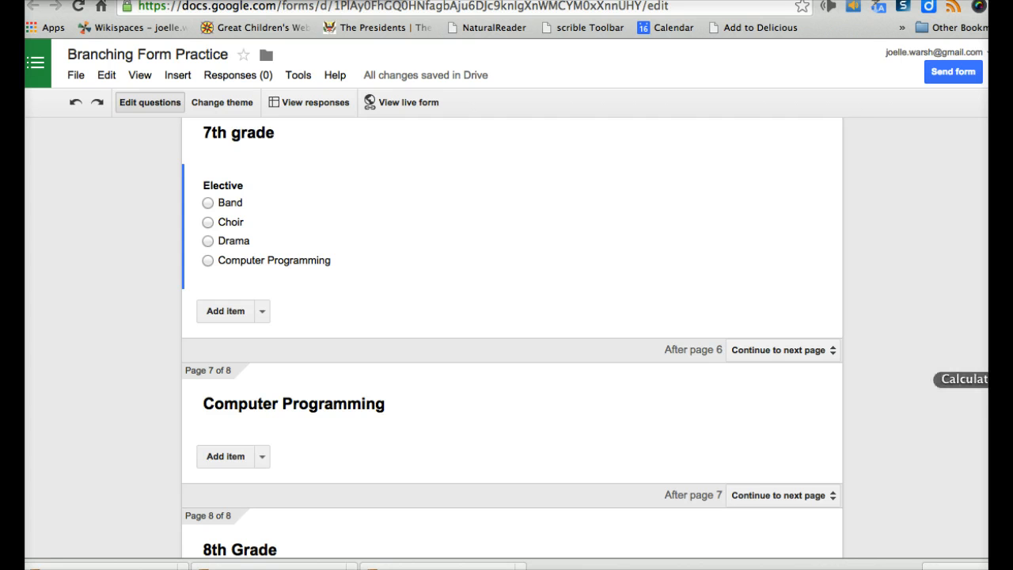
# Go back over the elective pages up to 6th grade and review the item types available for the Drama page
pyautogui.scroll(5, 513, 340)
pyautogui.scroll(7, 982, 285)
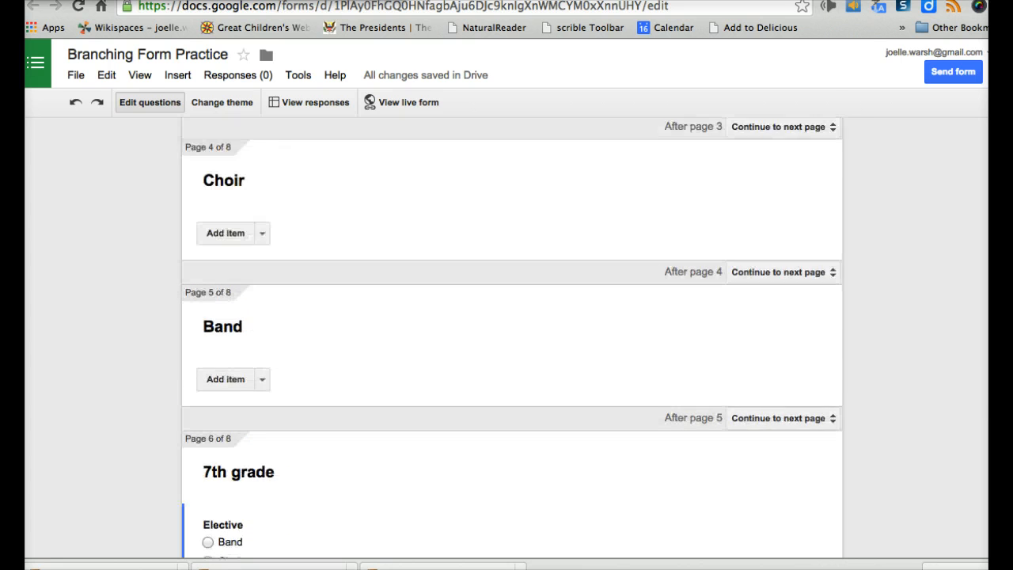
pyautogui.scroll(2, 973, 253)
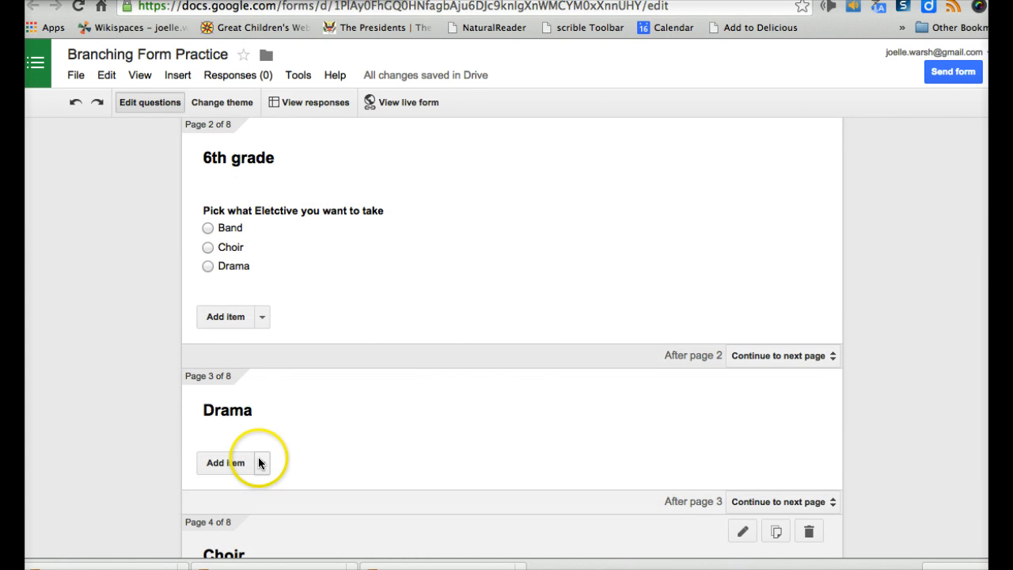
pyautogui.click(259, 462)
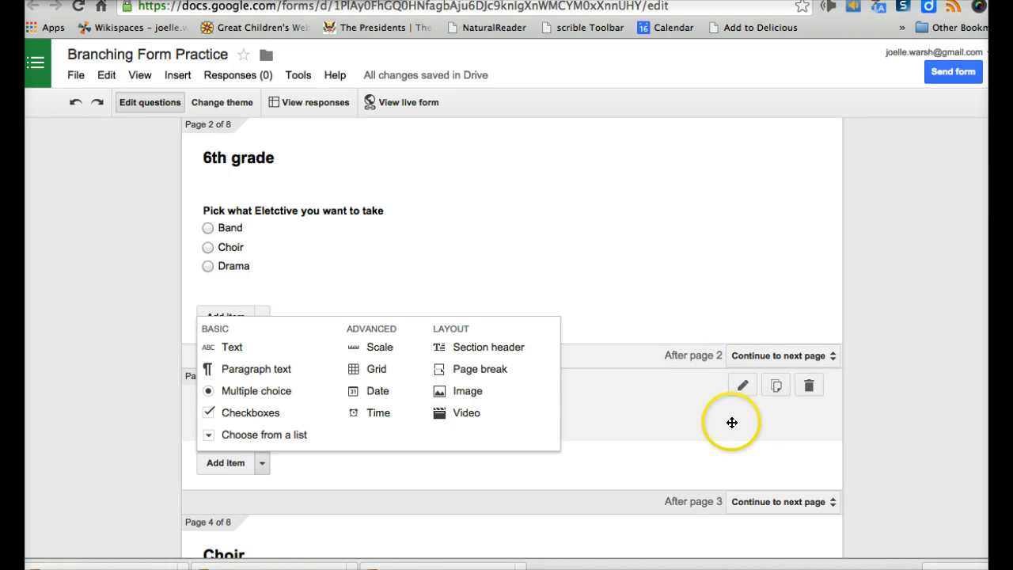
pyautogui.click(730, 485)
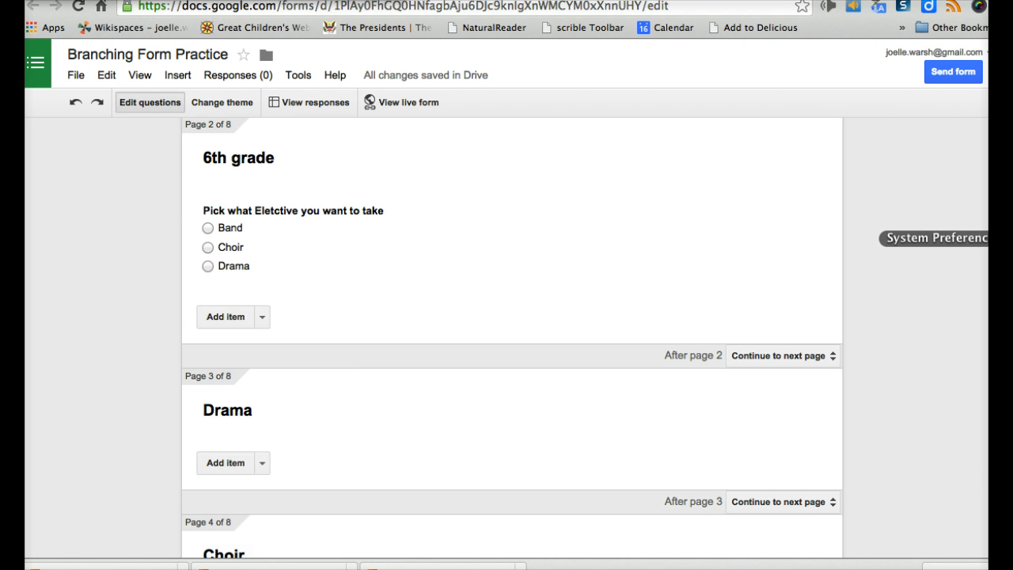
# Add a multiple choice question titled "what period do you want to take drama" to the Drama page
pyautogui.click(445, 550)
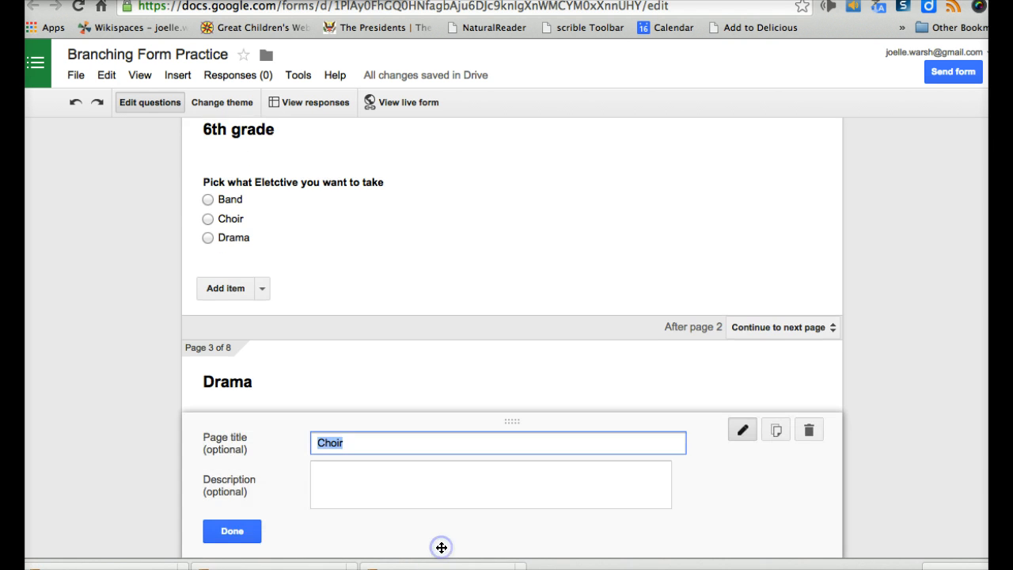
pyautogui.click(269, 383)
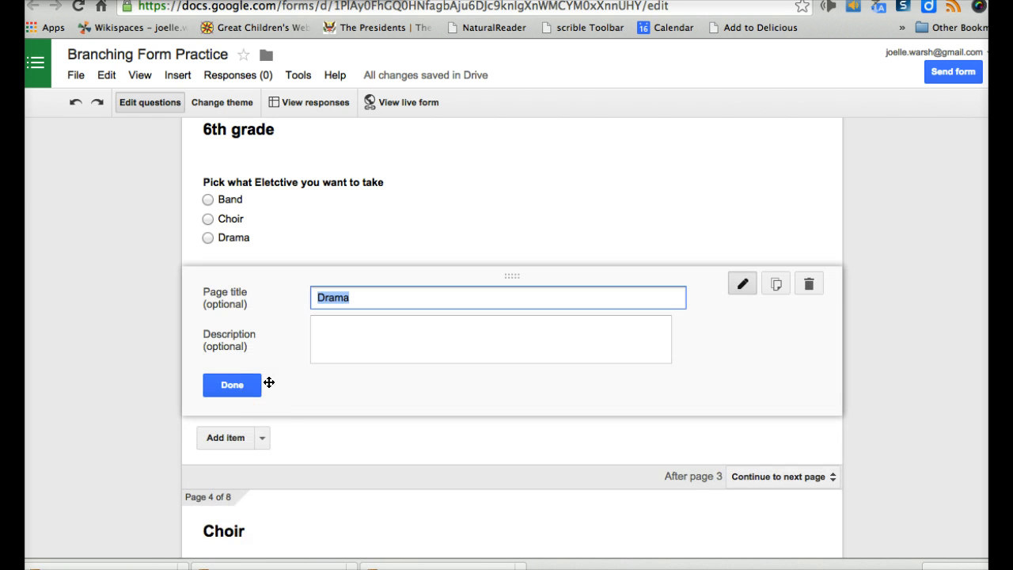
pyautogui.click(262, 438)
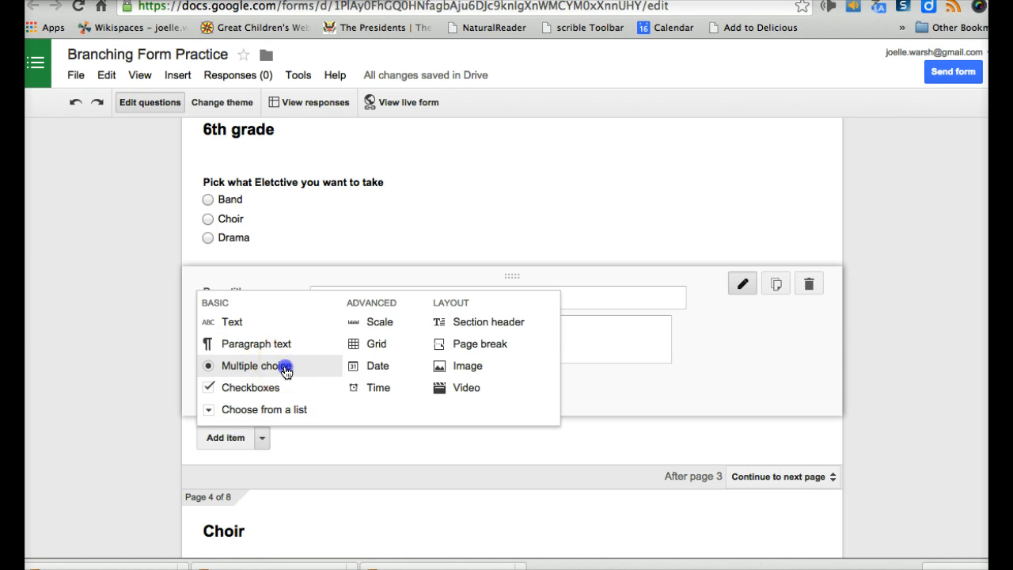
pyautogui.click(286, 368)
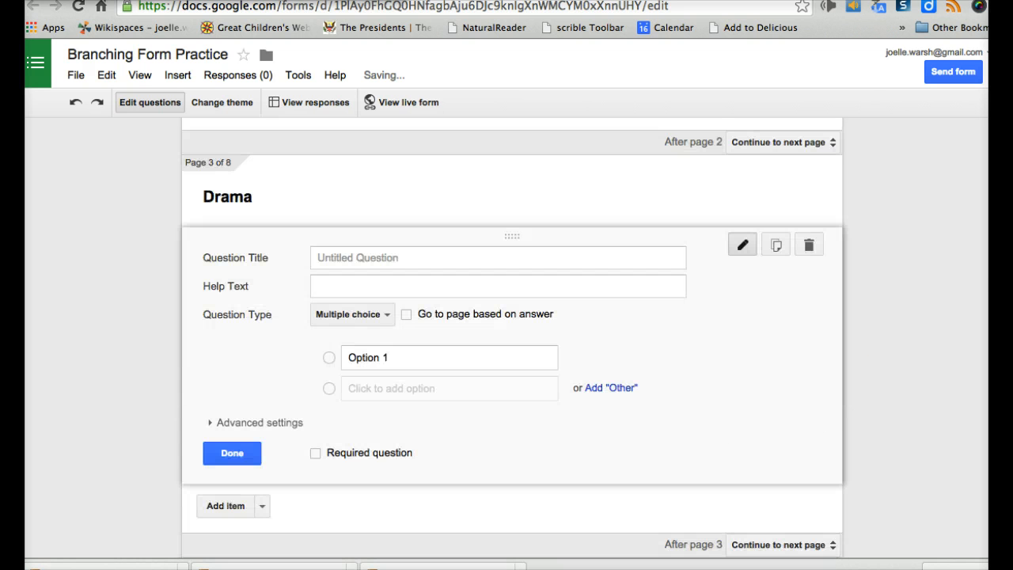
pyautogui.click(447, 261)
pyautogui.write('what ')
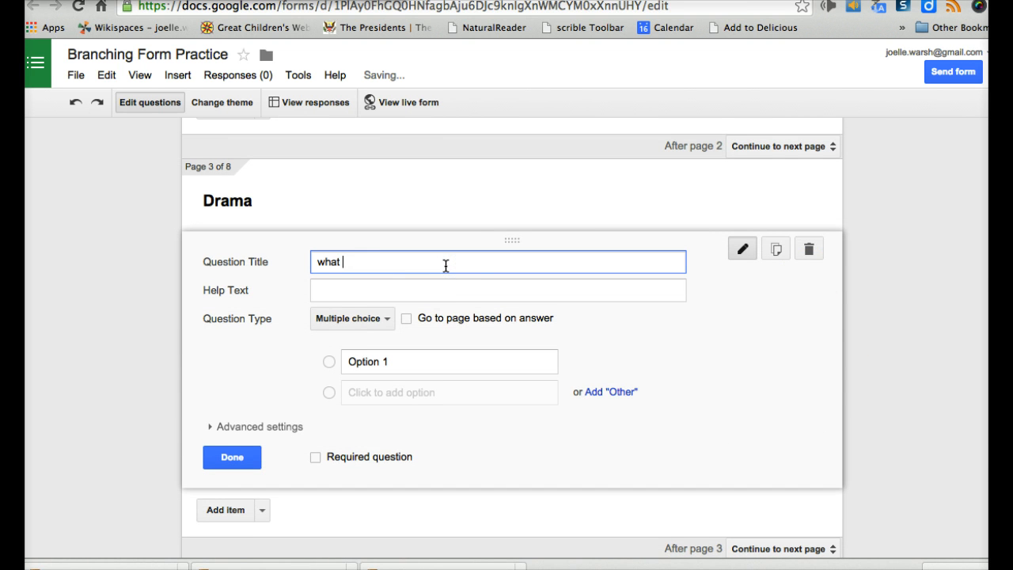
pyautogui.write('period do you want to take drama')
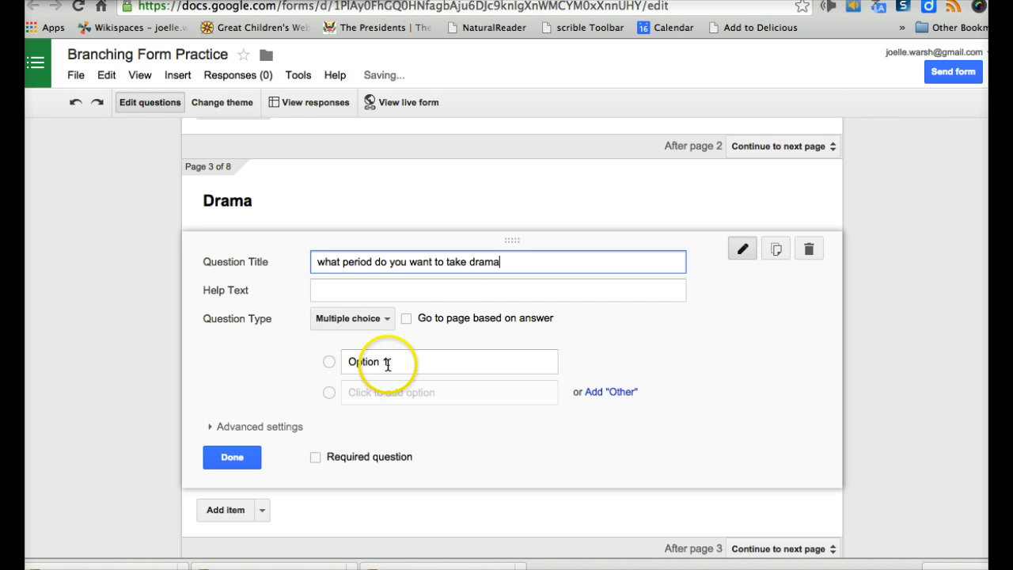
# Enable page routing based on the answer for the drama period question and enter the options 1st, 2nd and 3rd
pyautogui.click(406, 318)
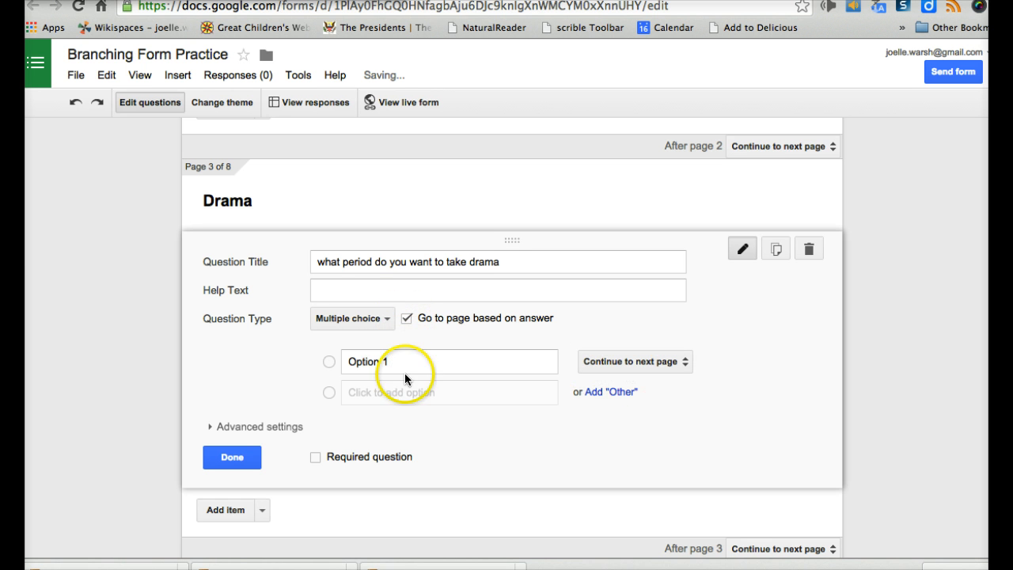
pyautogui.click(406, 362)
pyautogui.write('1')
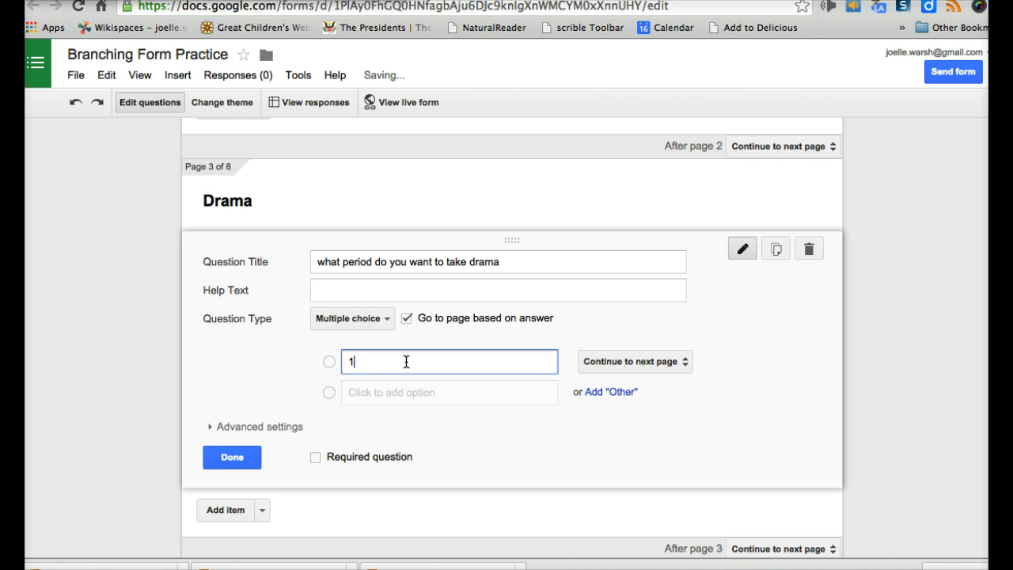
pyautogui.write('st')
pyautogui.click(402, 393)
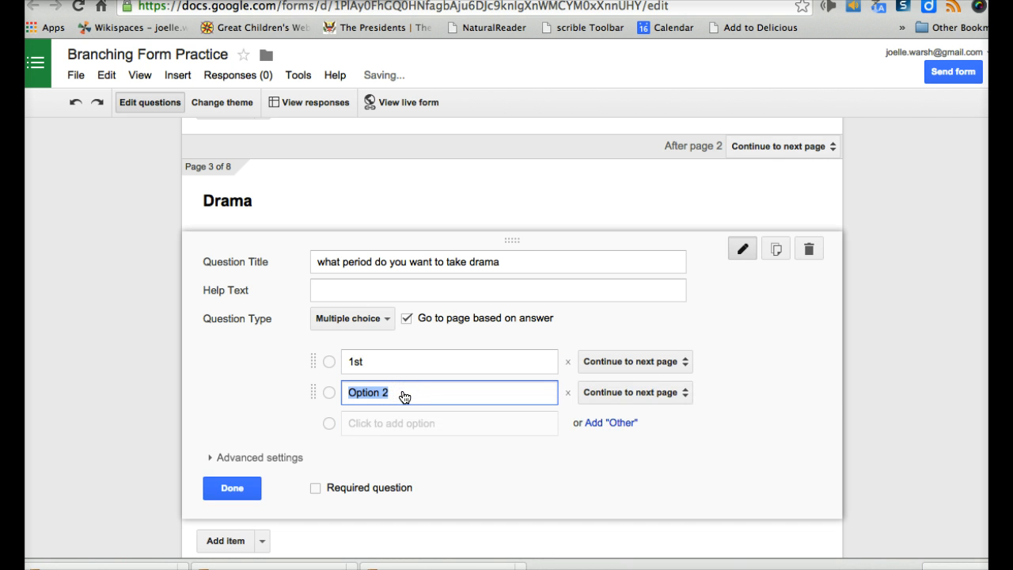
pyautogui.write('2nd')
pyautogui.click(401, 431)
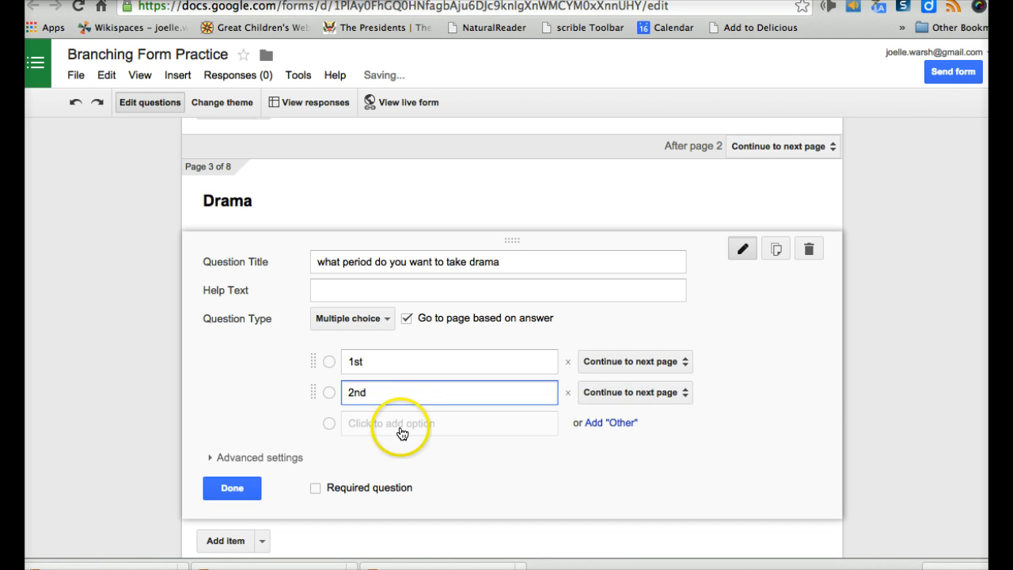
pyautogui.write('3rd')
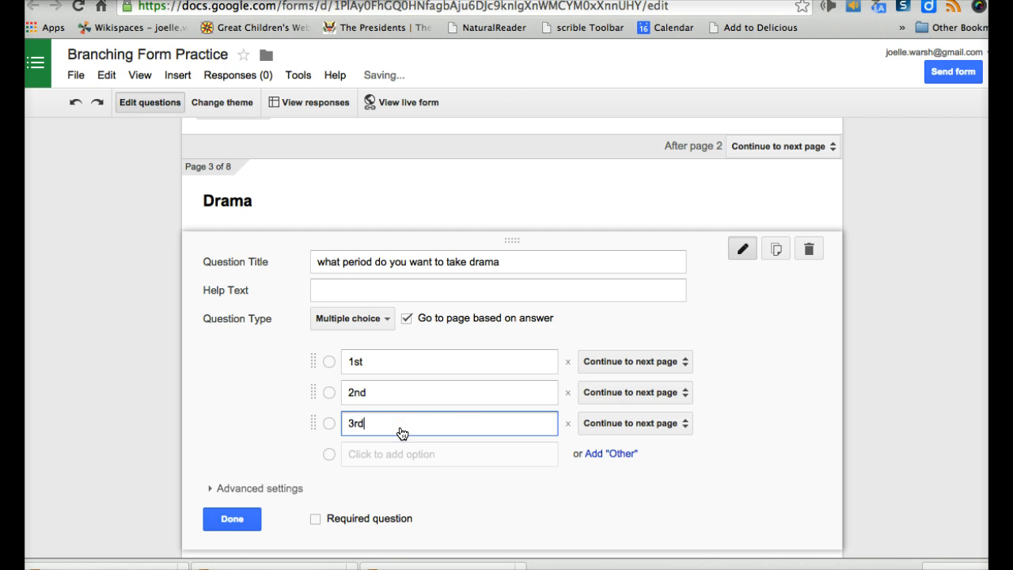
# Route the 1st answer of the drama period question to Submit form and finish editing the question
pyautogui.click(681, 363)
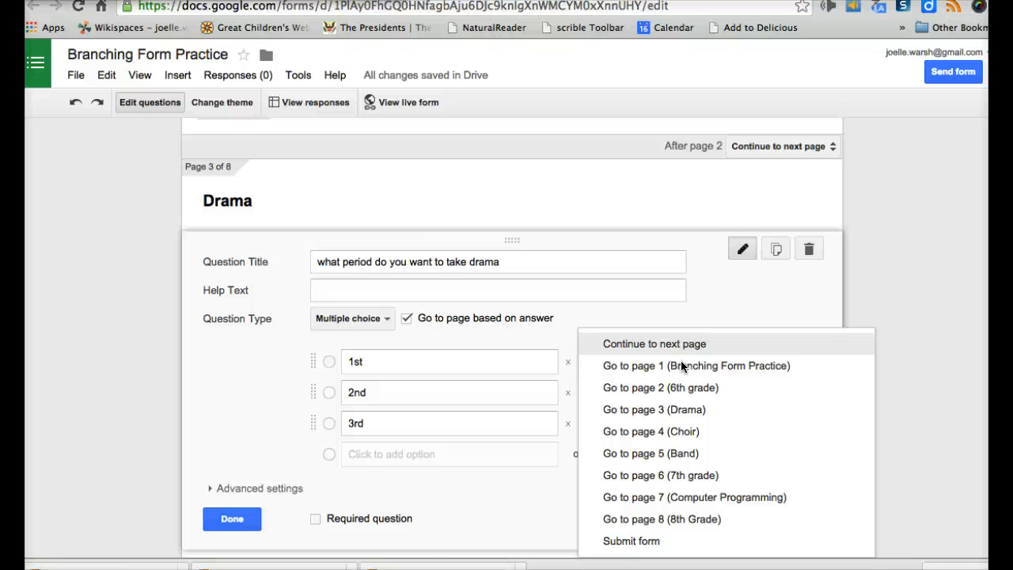
pyautogui.click(641, 546)
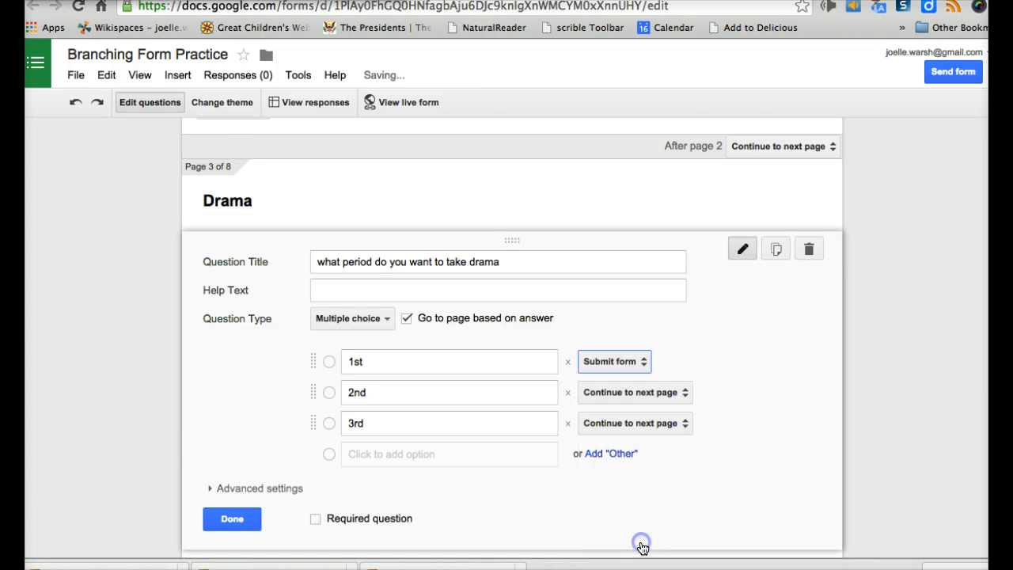
pyautogui.click(230, 520)
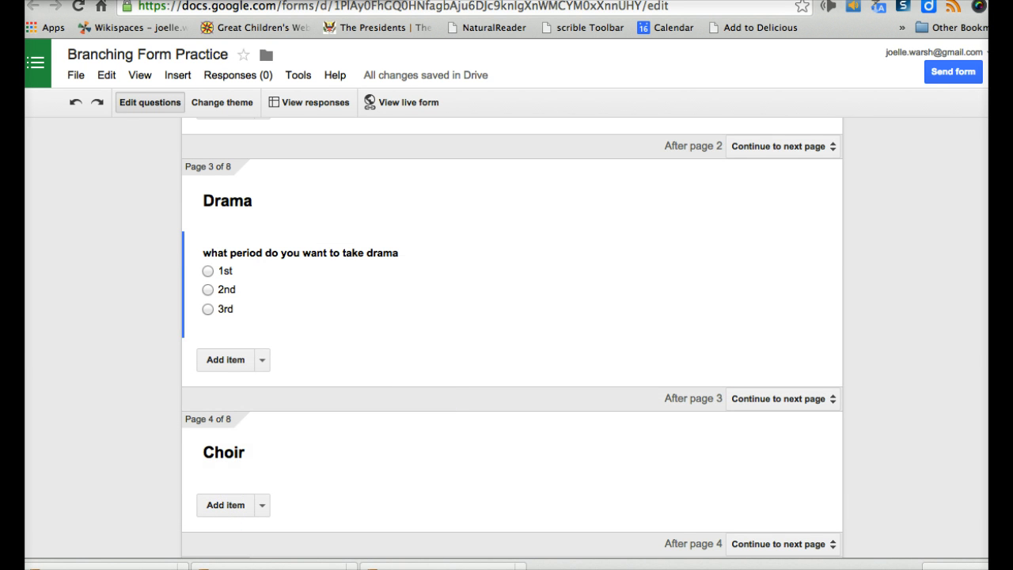
# Look over the remaining pages through 8th Grade and open the live version of the form
pyautogui.scroll(-7, 512, 337)
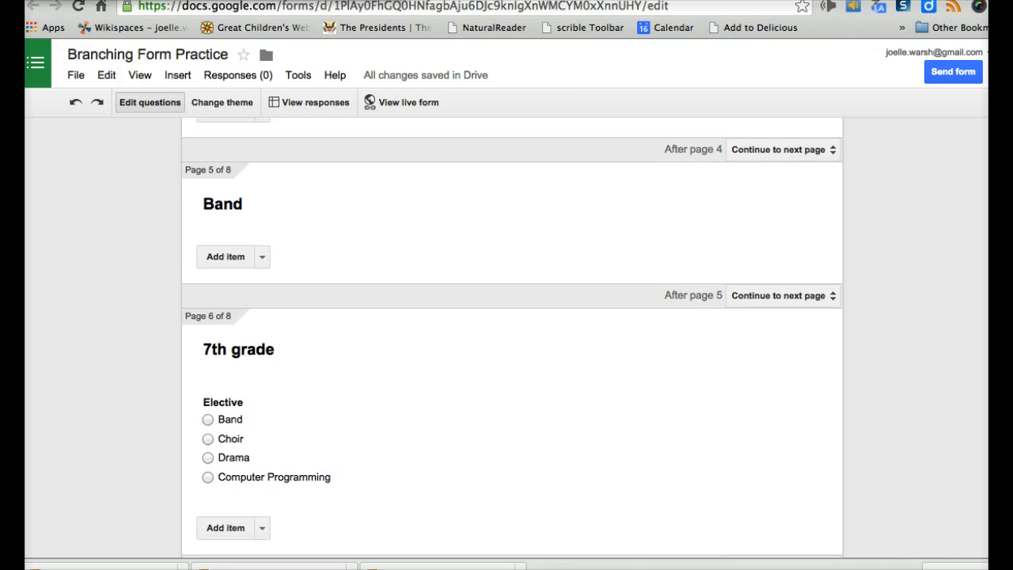
pyautogui.scroll(-3, 512, 337)
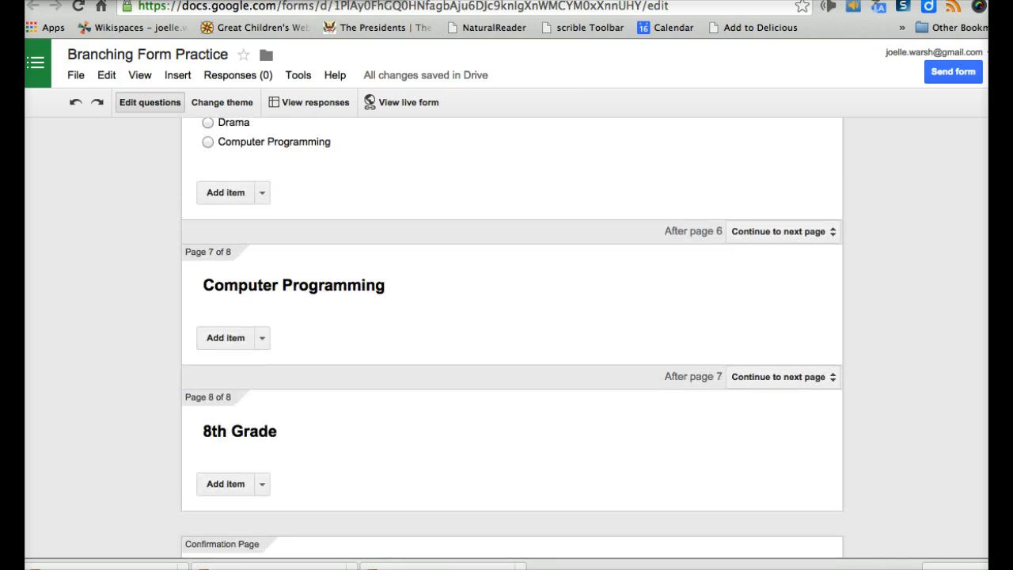
pyautogui.scroll(20, 512, 337)
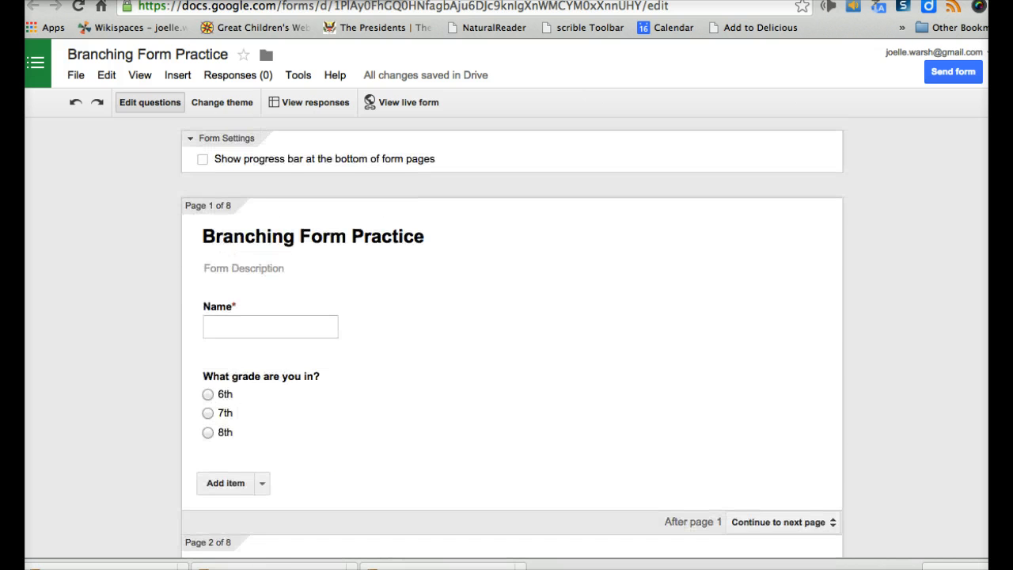
pyautogui.click(415, 102)
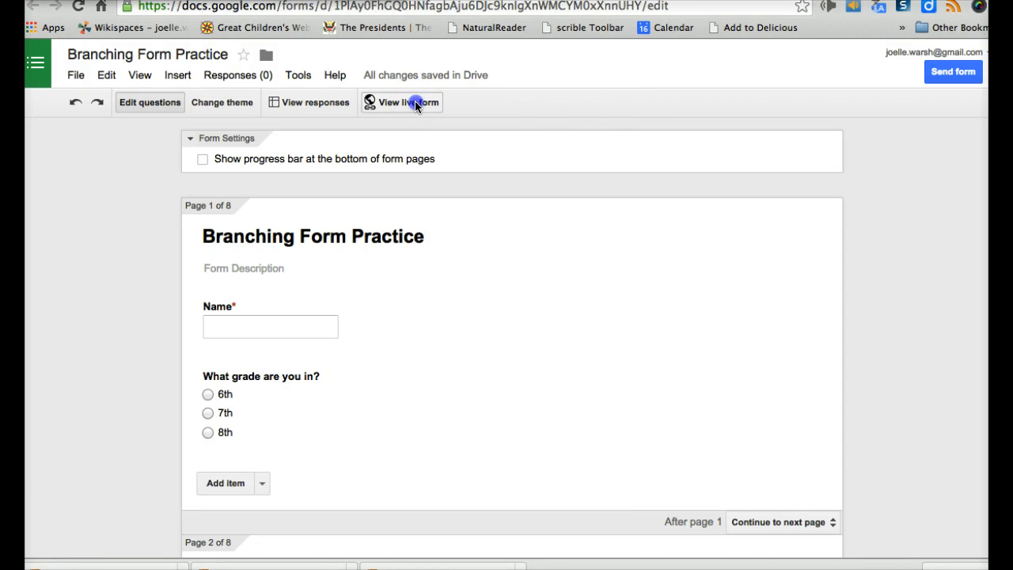